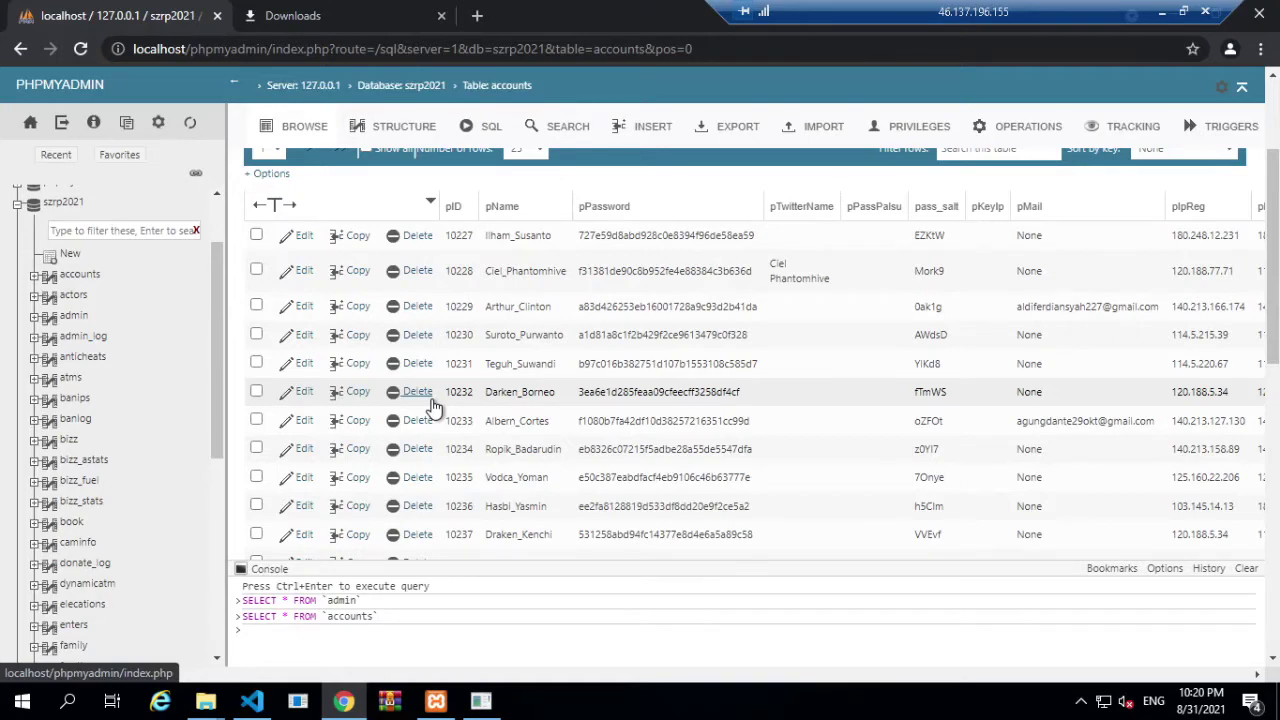
# Step: Look through the accounts table records and check the next twittername match in GM.pwn
pyautogui.scroll(-3, 432, 405)
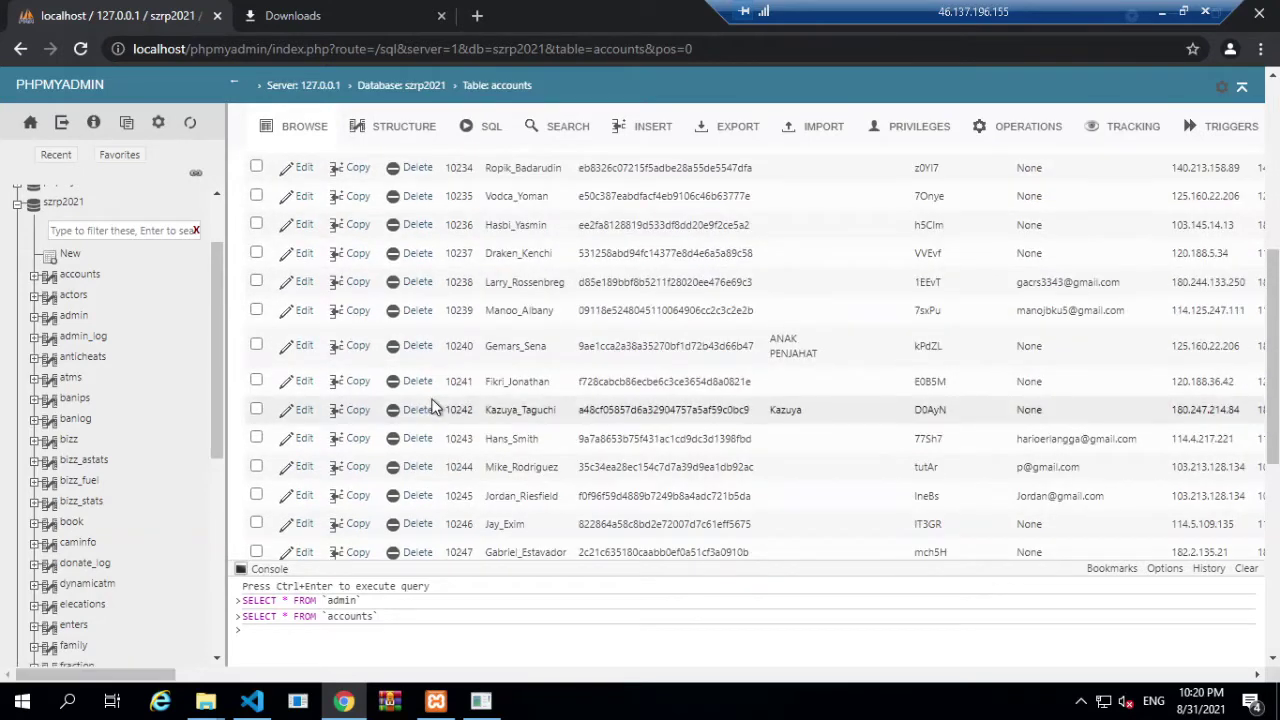
pyautogui.scroll(-2, 432, 405)
pyautogui.scroll(1, 430, 410)
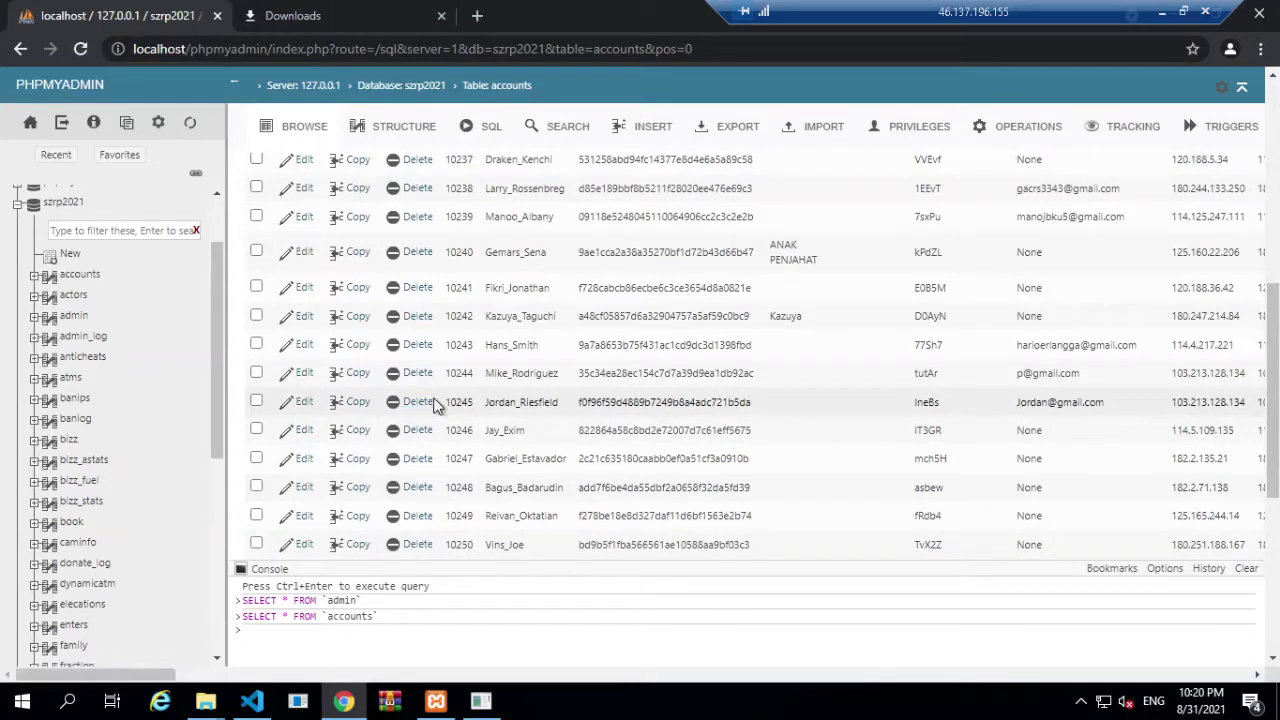
pyautogui.hotkey('alt', 'Tab')
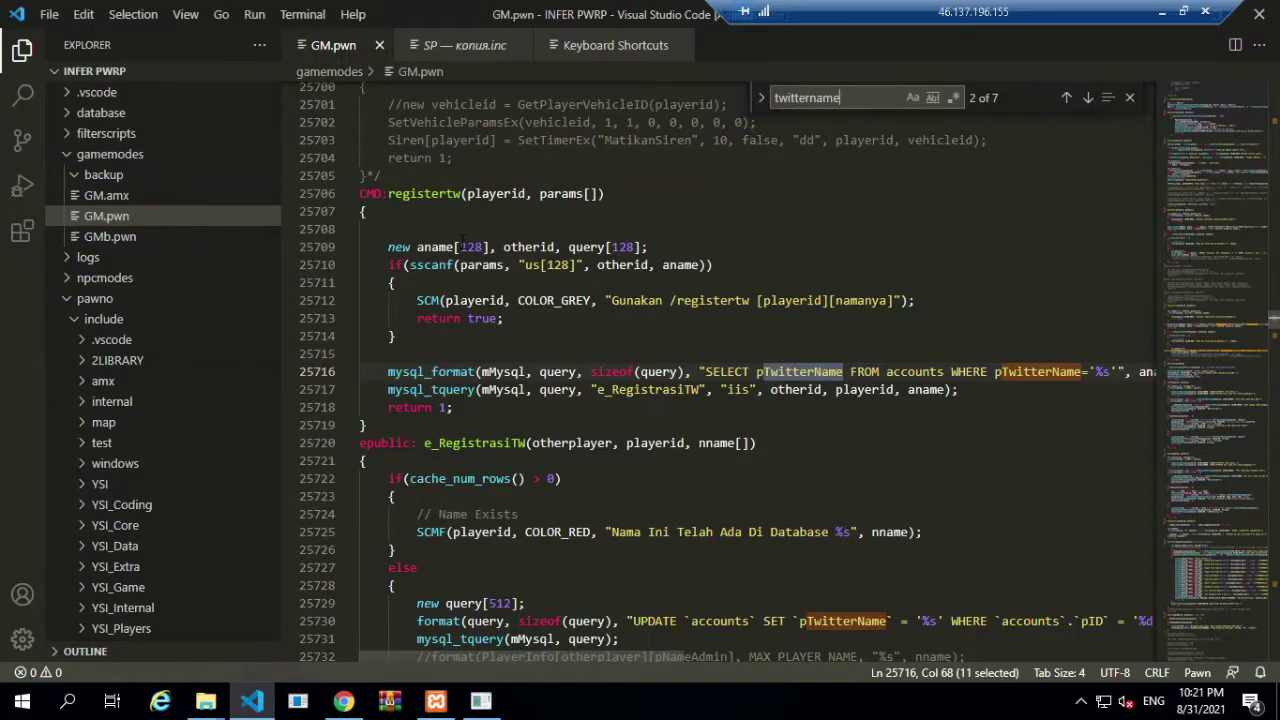
pyautogui.press('Return')
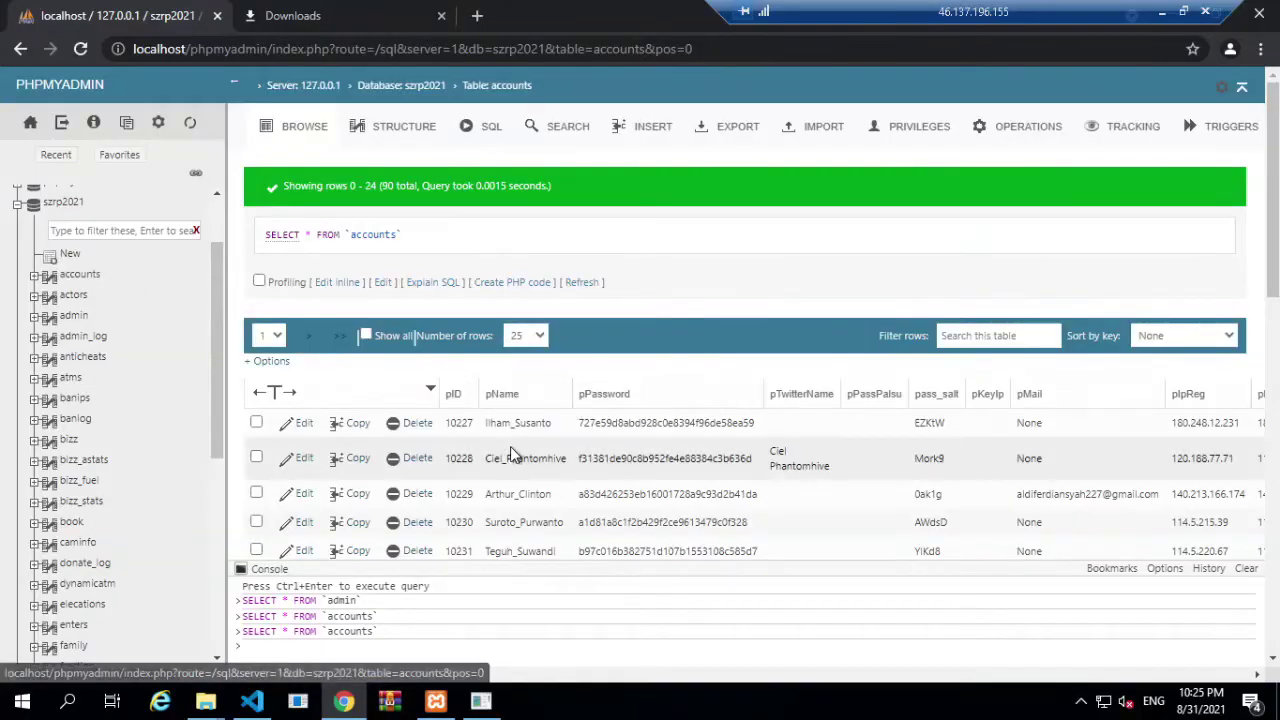
pyautogui.scroll(-2, 510, 449)
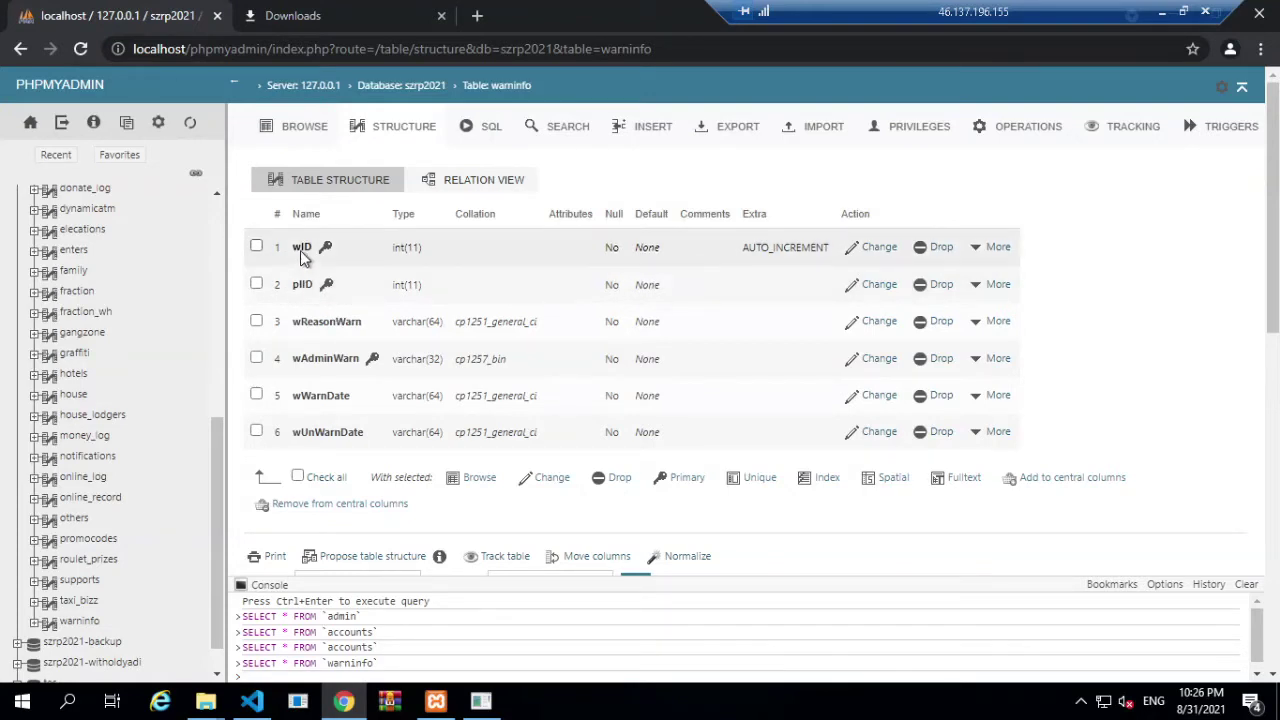
# Step: Browse the rows of the warninfo table and copy the table name from its query
pyautogui.click(294, 128)
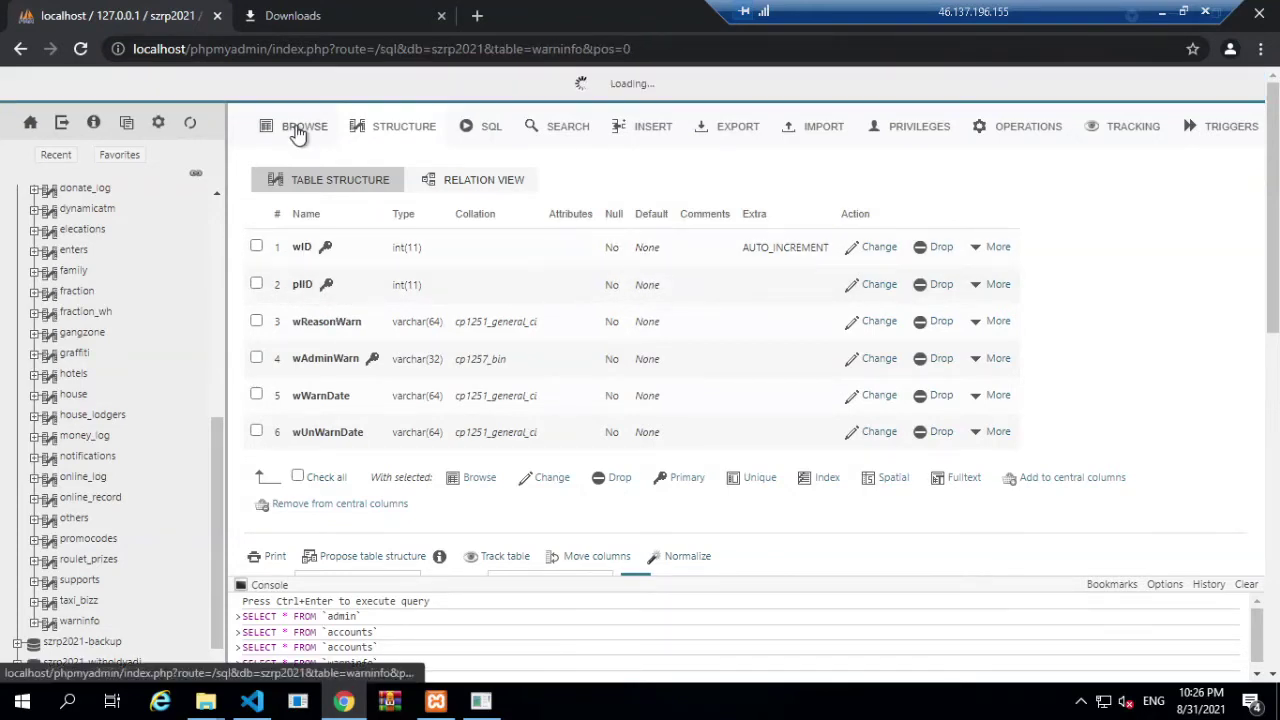
pyautogui.moveTo(489, 432)
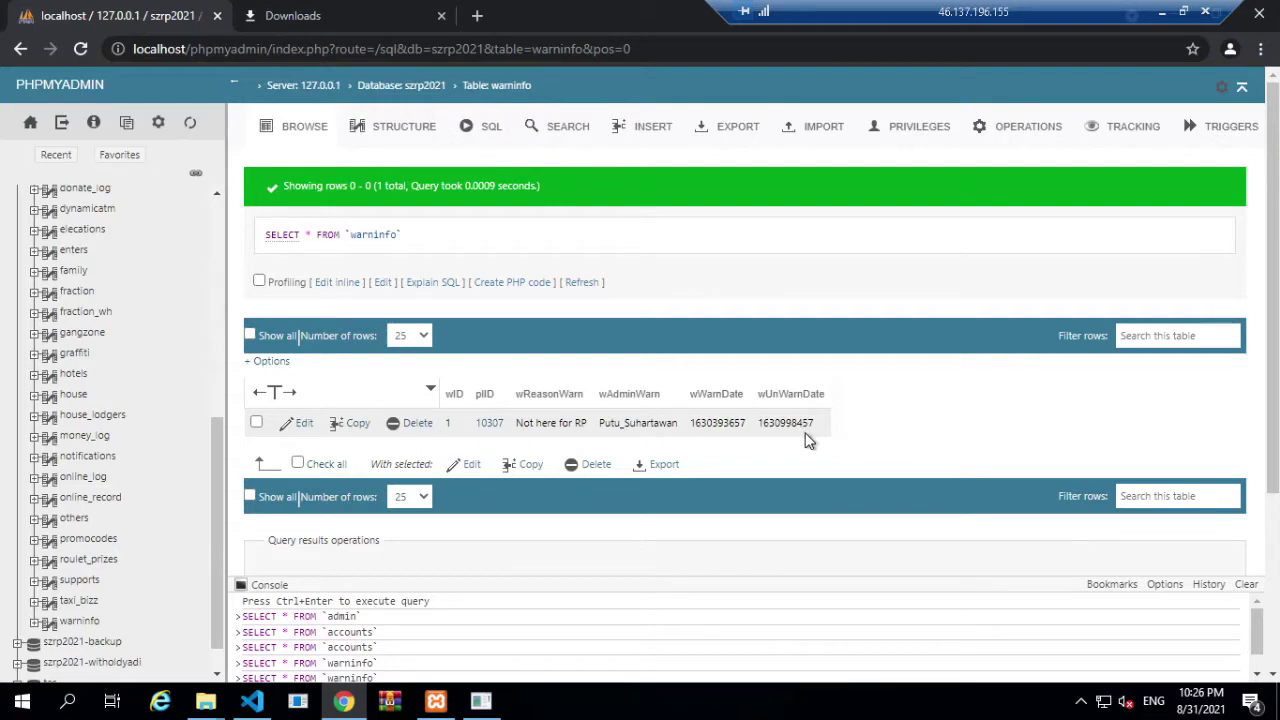
pyautogui.doubleClick(378, 240)
pyautogui.rightClick(366, 240)
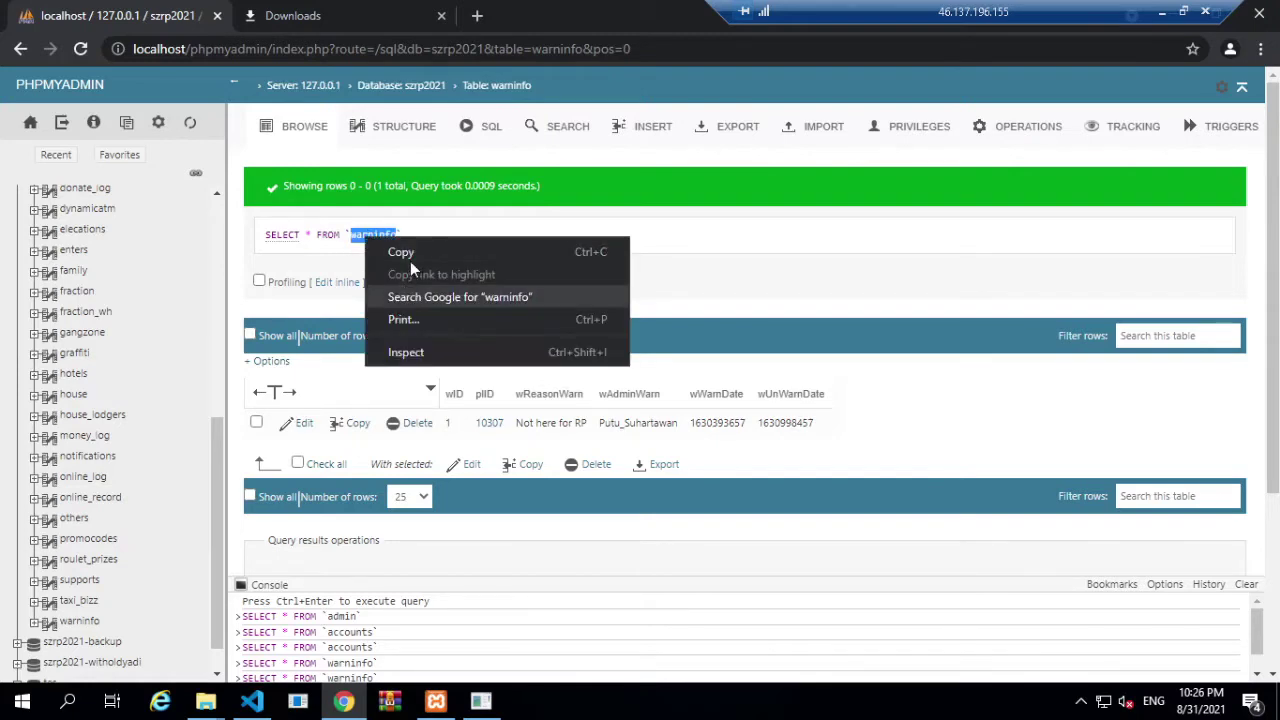
pyautogui.click(404, 253)
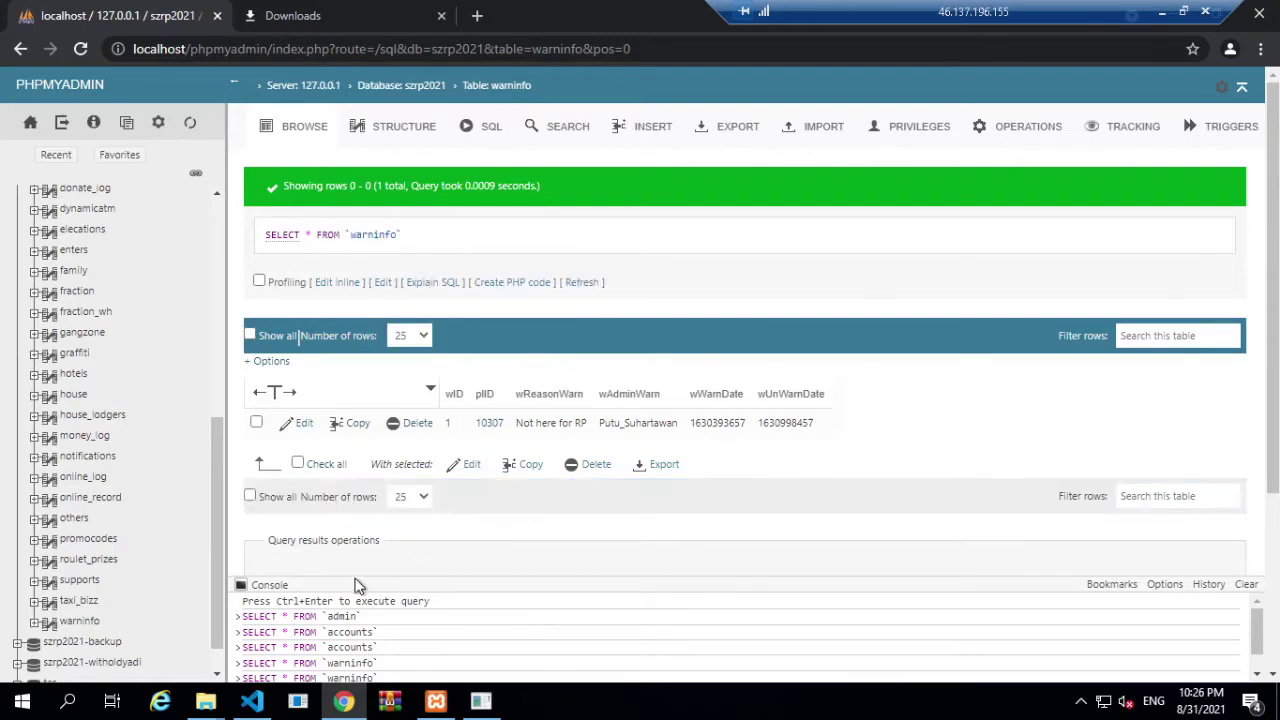
# Step: Switch to Visual Studio Code and search GM.pwn for warninfo
pyautogui.click(252, 701)
pyautogui.click(722, 308)
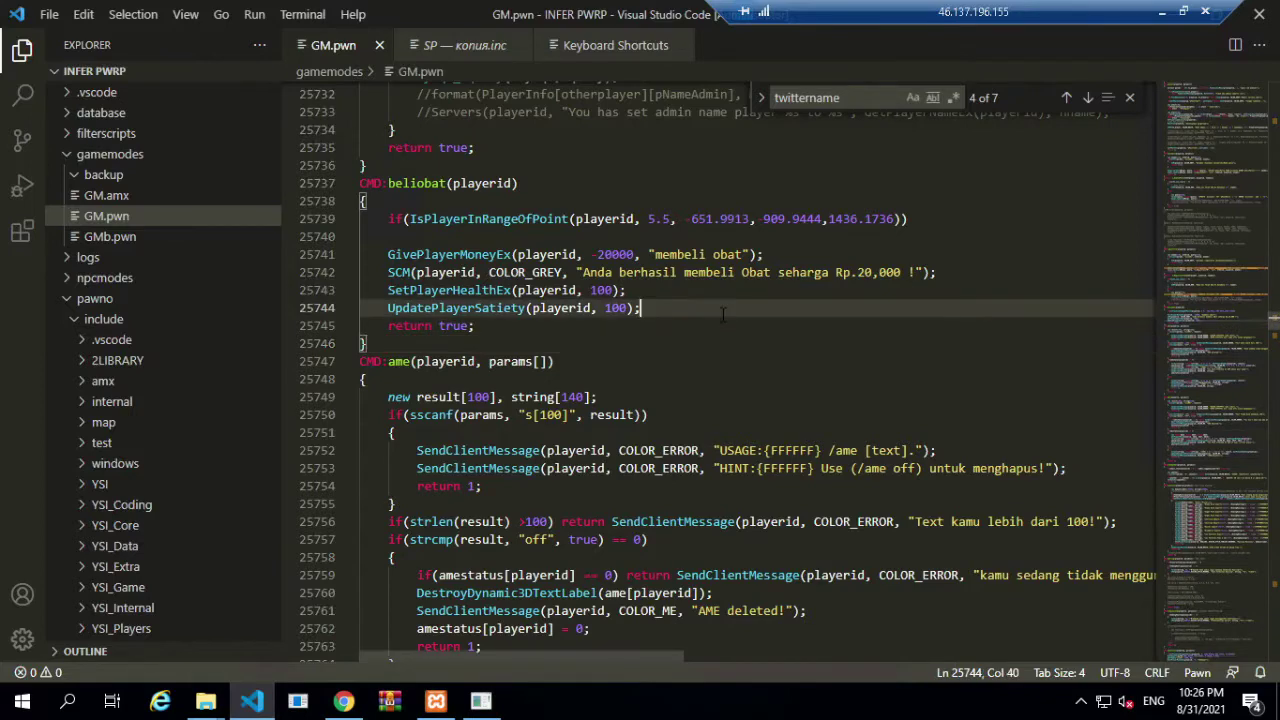
pyautogui.hotkey('ctrl', 'f')
pyautogui.hotkey('ctrl', 'v')
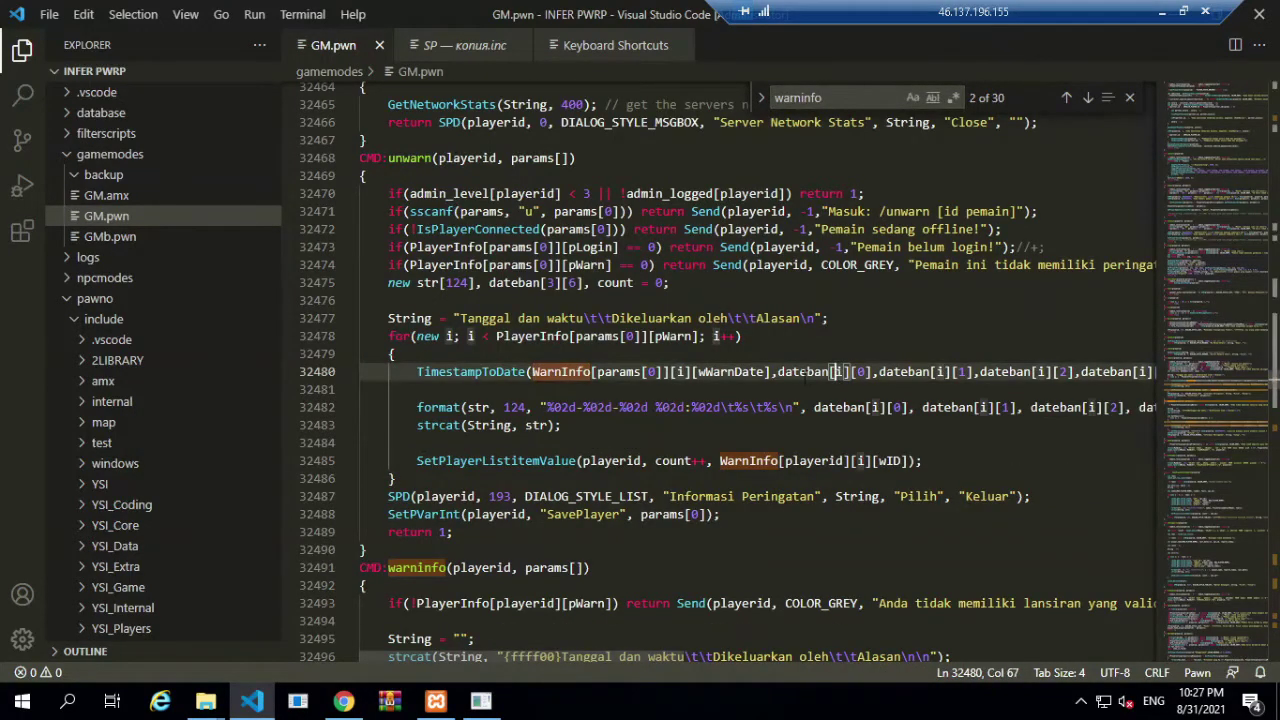
# Step: Search GM.pwn for "dateban[" and go through its matches up to the TimestampToDate call in the warninfo command
pyautogui.moveTo(842, 371); pyautogui.dragTo(777, 371)
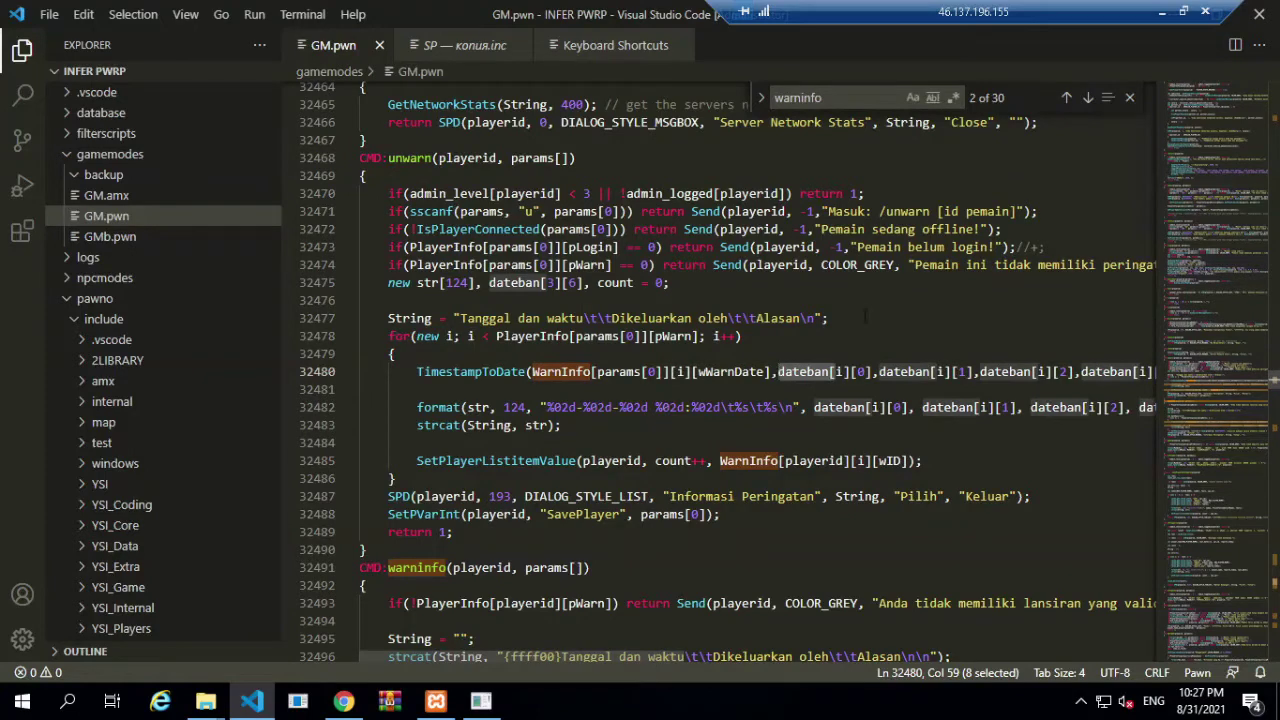
pyautogui.hotkey('ctrl', 'f')
pyautogui.press('Return')
pyautogui.press('Return')
pyautogui.press('Return')
pyautogui.press('Return')
pyautogui.press('Return')
pyautogui.press('Return')
pyautogui.press('Return')
pyautogui.press('Return')
pyautogui.press('Return')
pyautogui.press('Return')
pyautogui.press('Return')
pyautogui.press('Return')
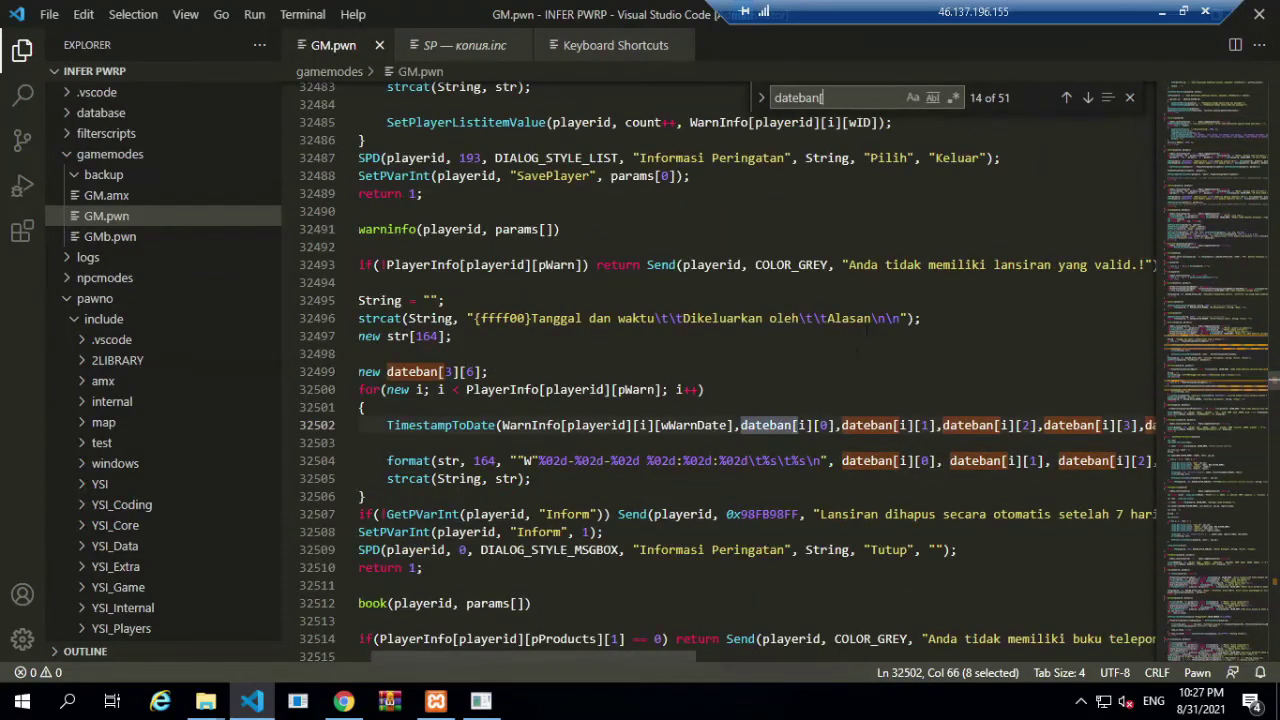
pyautogui.moveTo(545, 653); pyautogui.dragTo(418, 659)
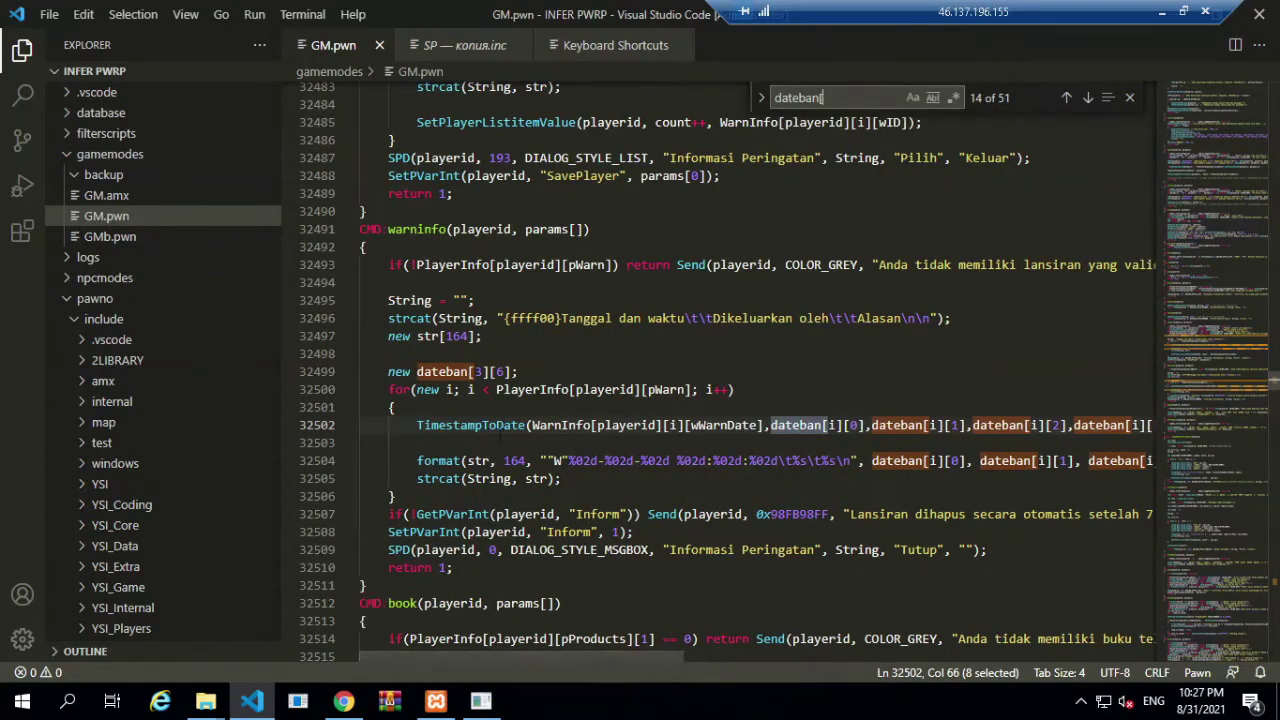
pyautogui.press('Return')
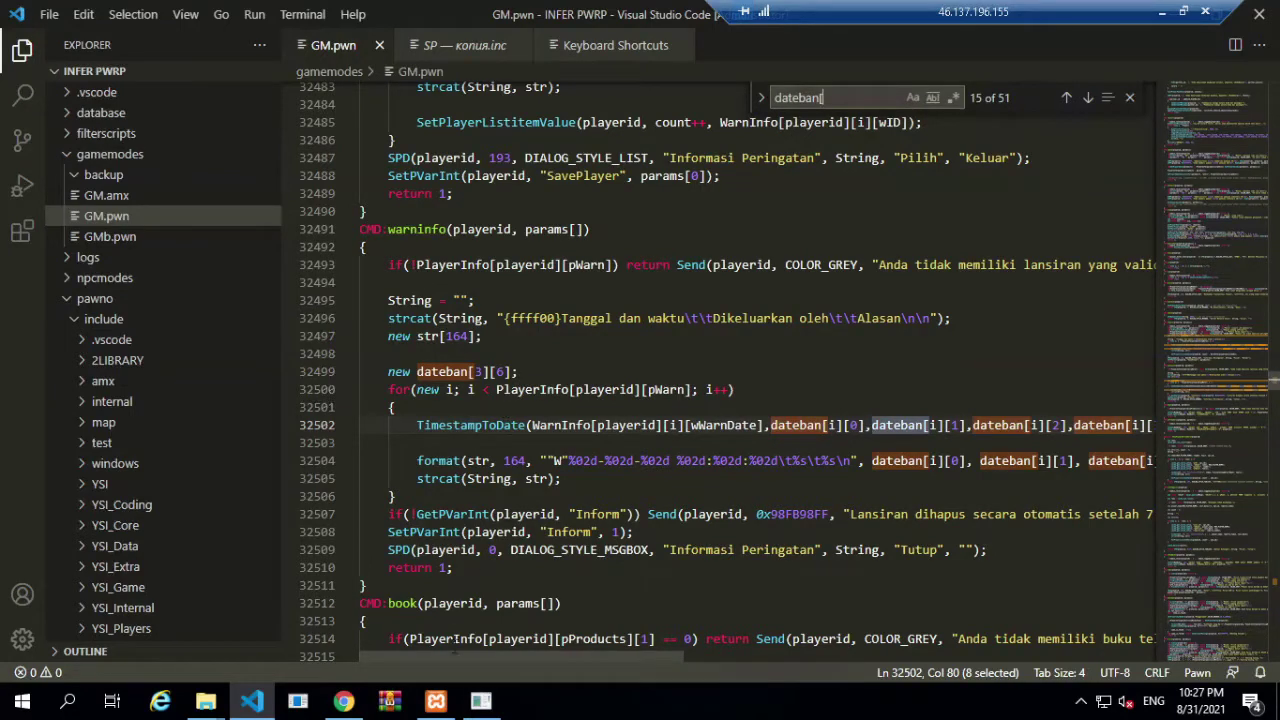
# Step: Read along the date format line inside the loop of the warninfo command
pyautogui.click(590, 461)
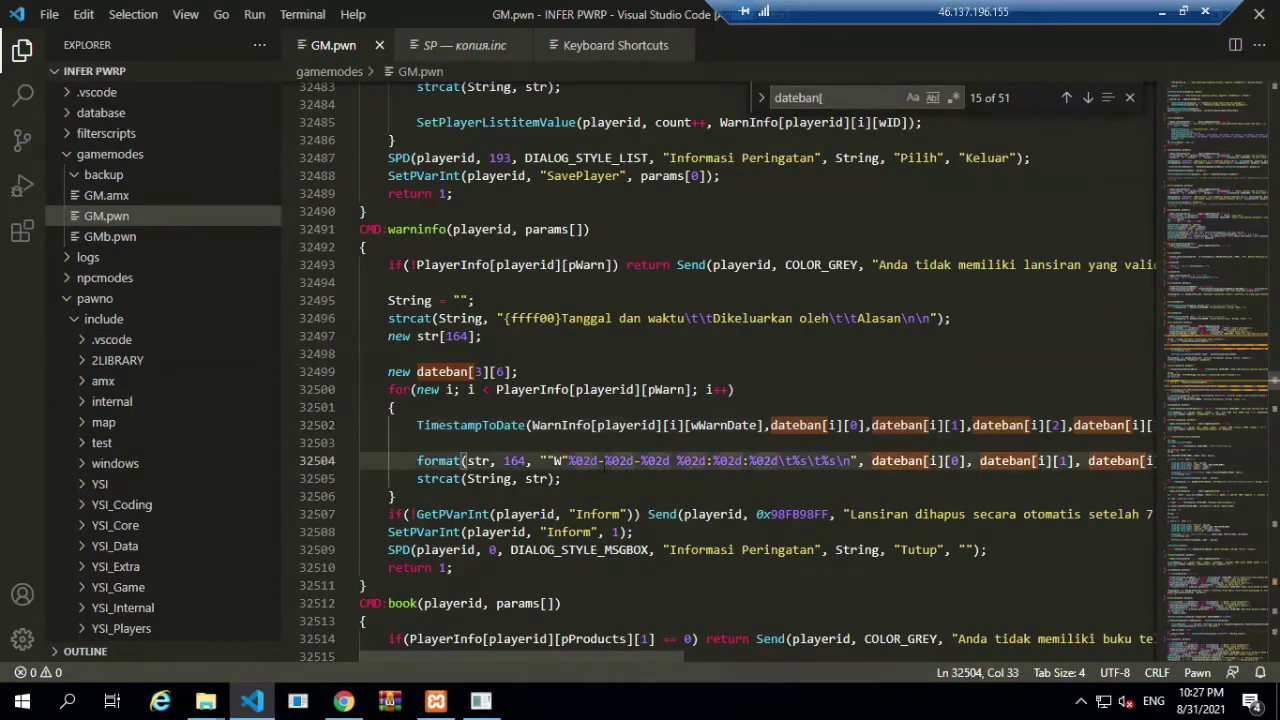
pyautogui.press('Right')
pyautogui.press('Right')
pyautogui.press('Right')
pyautogui.press('Right')
pyautogui.press('Right')
pyautogui.press('Right')
pyautogui.press('Right')
pyautogui.press('Right')
pyautogui.press('Right')
pyautogui.press('Right')
pyautogui.press('Right')
pyautogui.press('Right')
pyautogui.press('Right')
pyautogui.press('Right')
pyautogui.press('Right')
pyautogui.press('Right')
pyautogui.press('Right')
pyautogui.press('Right')
pyautogui.press('Right')
pyautogui.press('Right')
pyautogui.press('Right')
pyautogui.press('Right')
pyautogui.press('Right')
pyautogui.press('Right')
# Step: Switch to Chrome and follow the warning row's plID link to the related accounts record
pyautogui.click(343, 700)
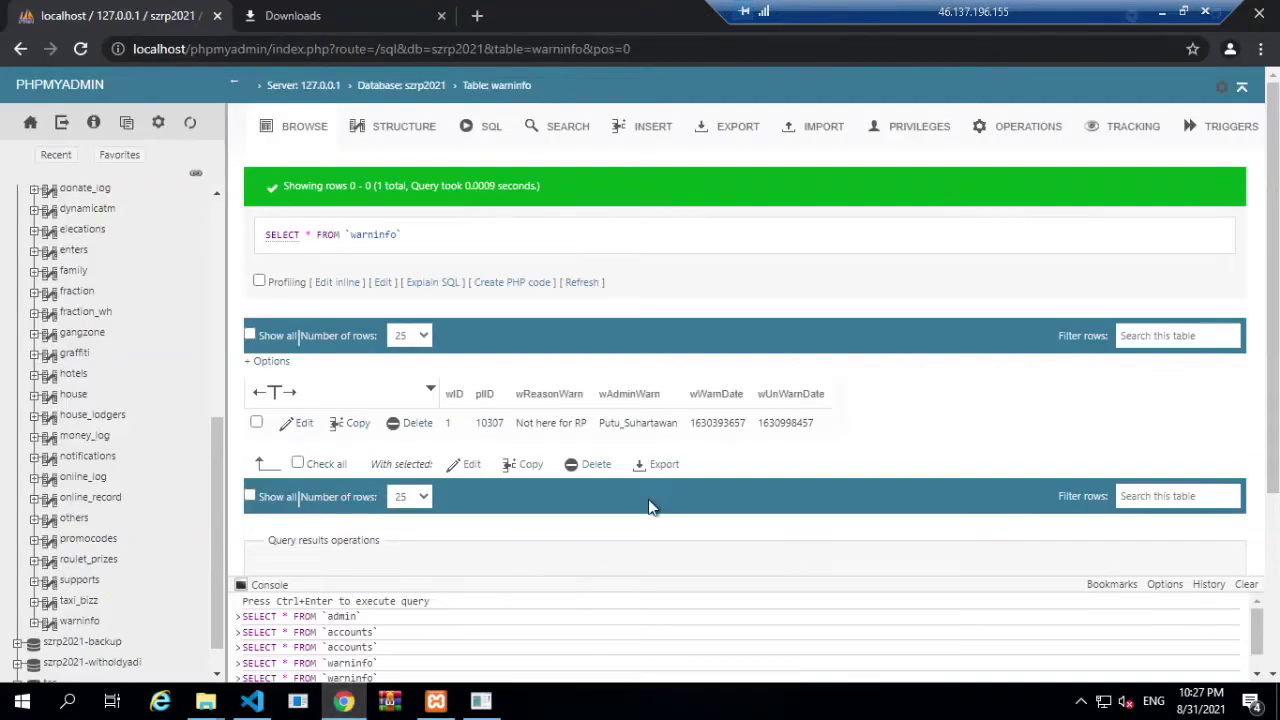
pyautogui.click(489, 422)
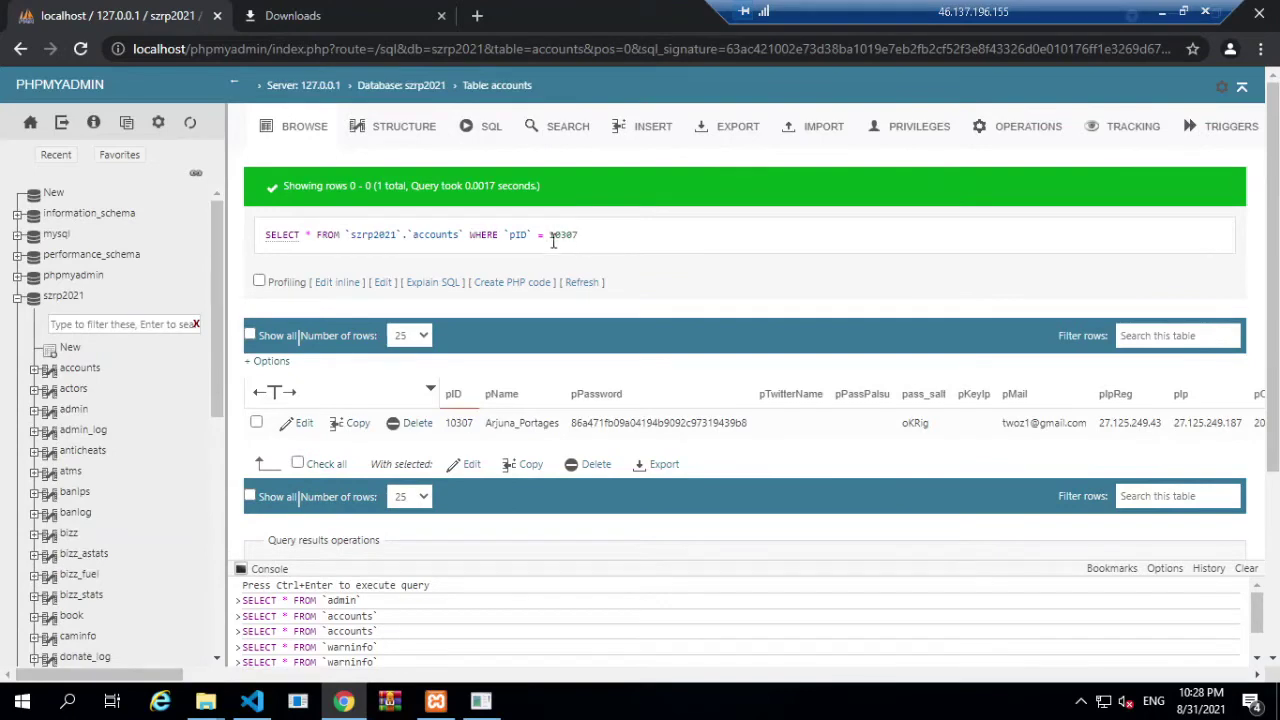
# Step: Return to the warninfo table and open the relation view of its structure
pyautogui.scroll(-5, 121, 505)
pyautogui.scroll(-1, 121, 505)
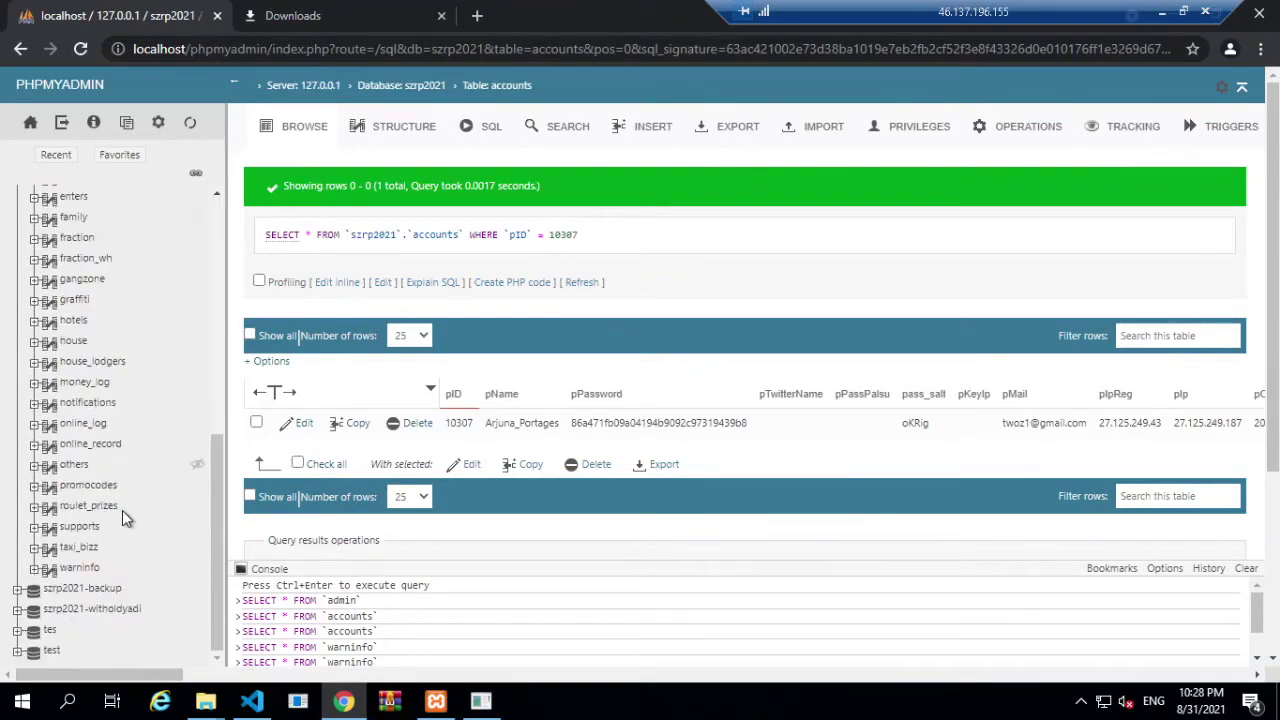
pyautogui.click(85, 575)
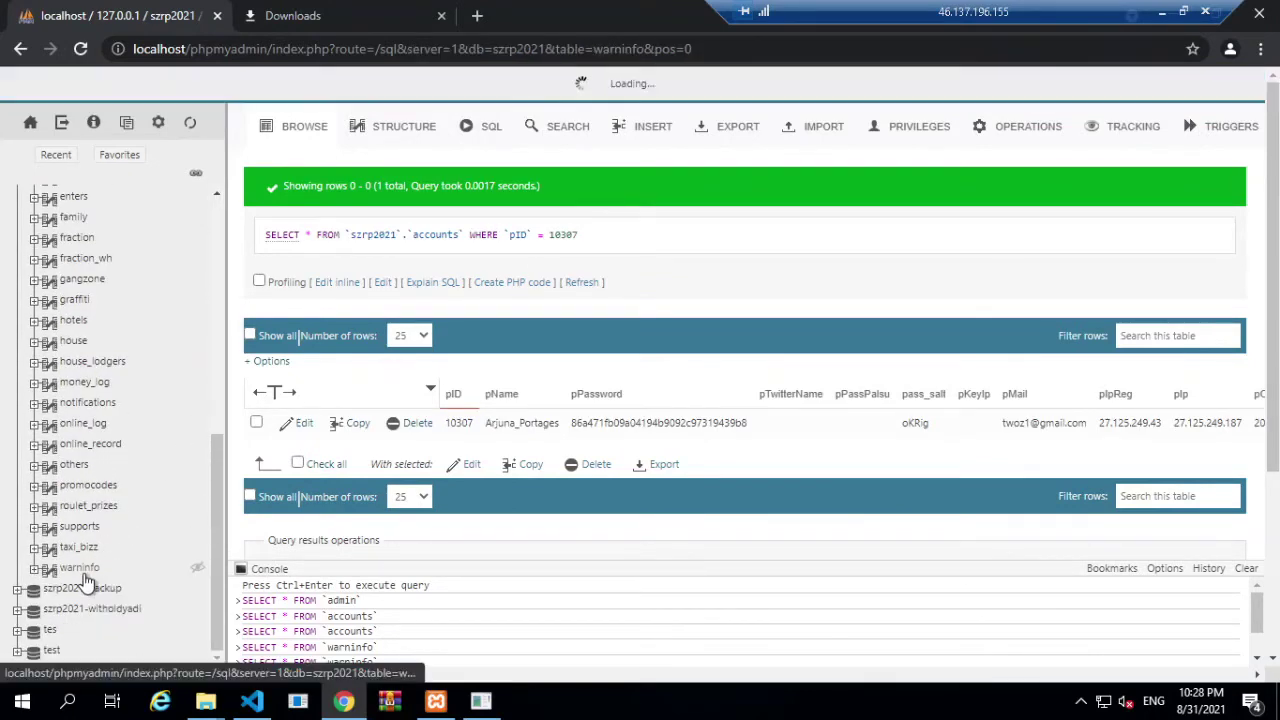
pyautogui.click(413, 133)
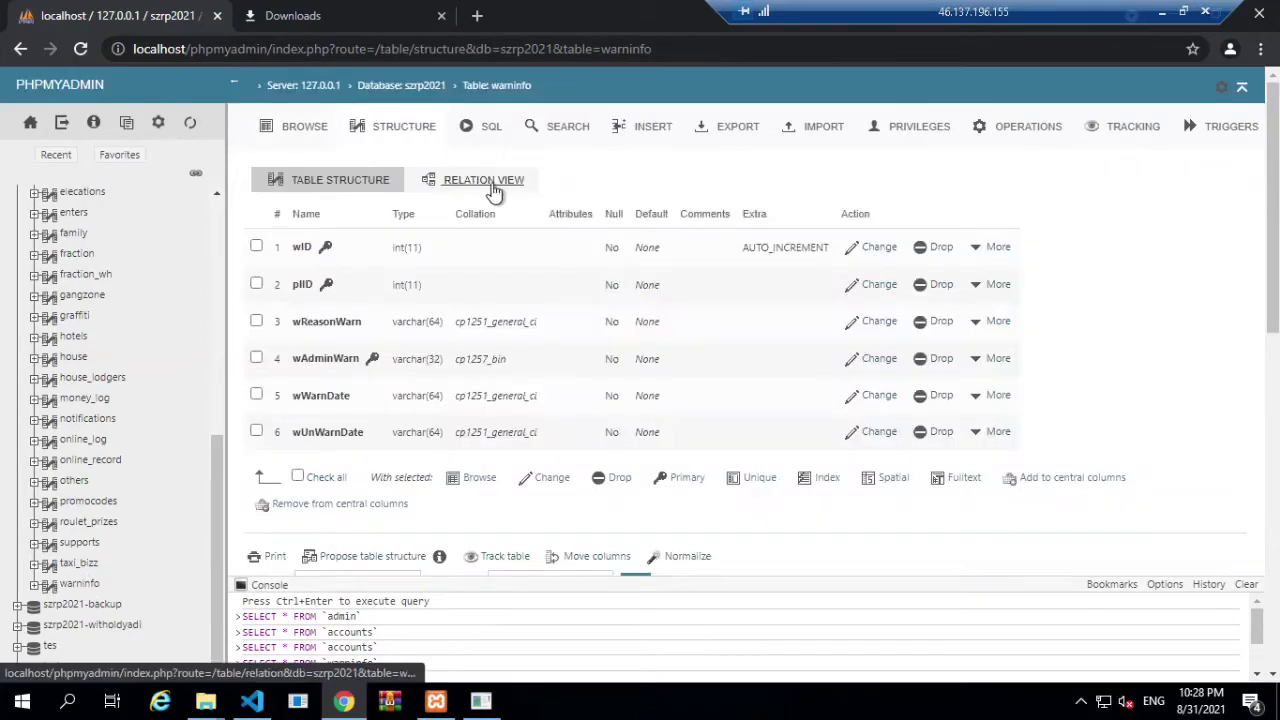
pyautogui.click(498, 193)
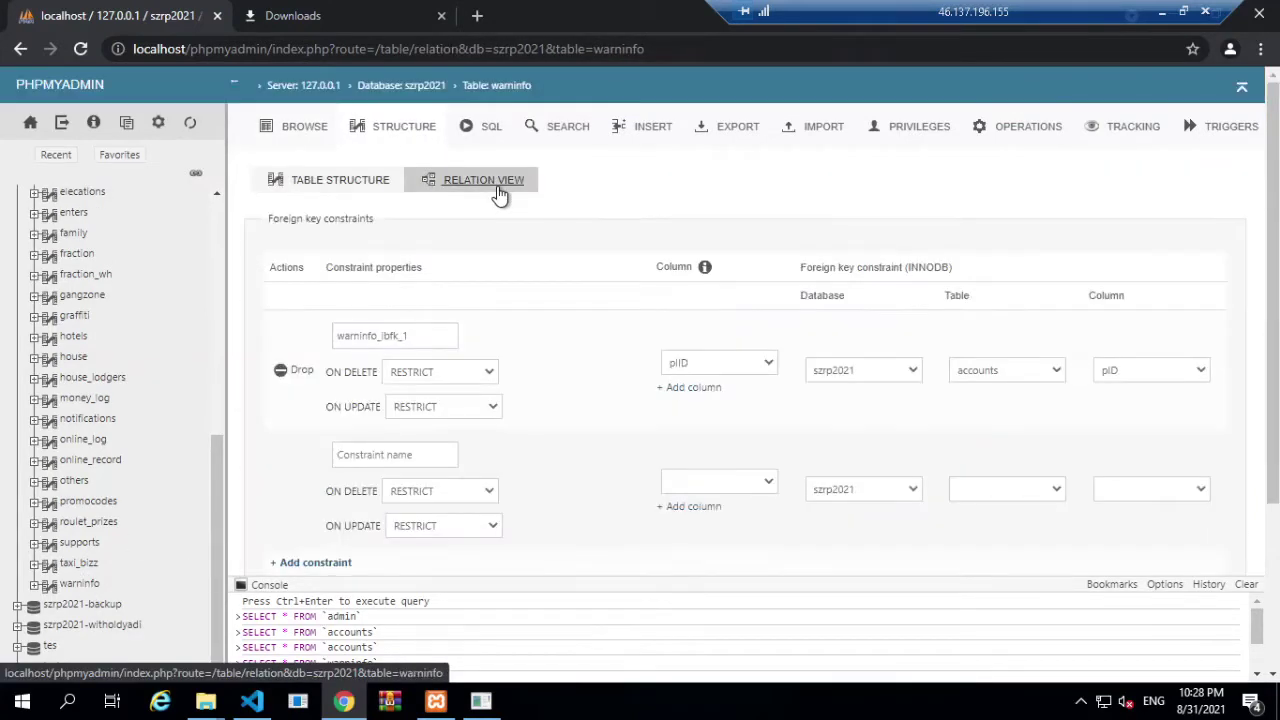
# Step: Check the column, referenced table and referenced column choices of the warninfo_ibfk_1 foreign key constraint
pyautogui.scroll(-1, 622, 428)
pyautogui.scroll(1, 619, 428)
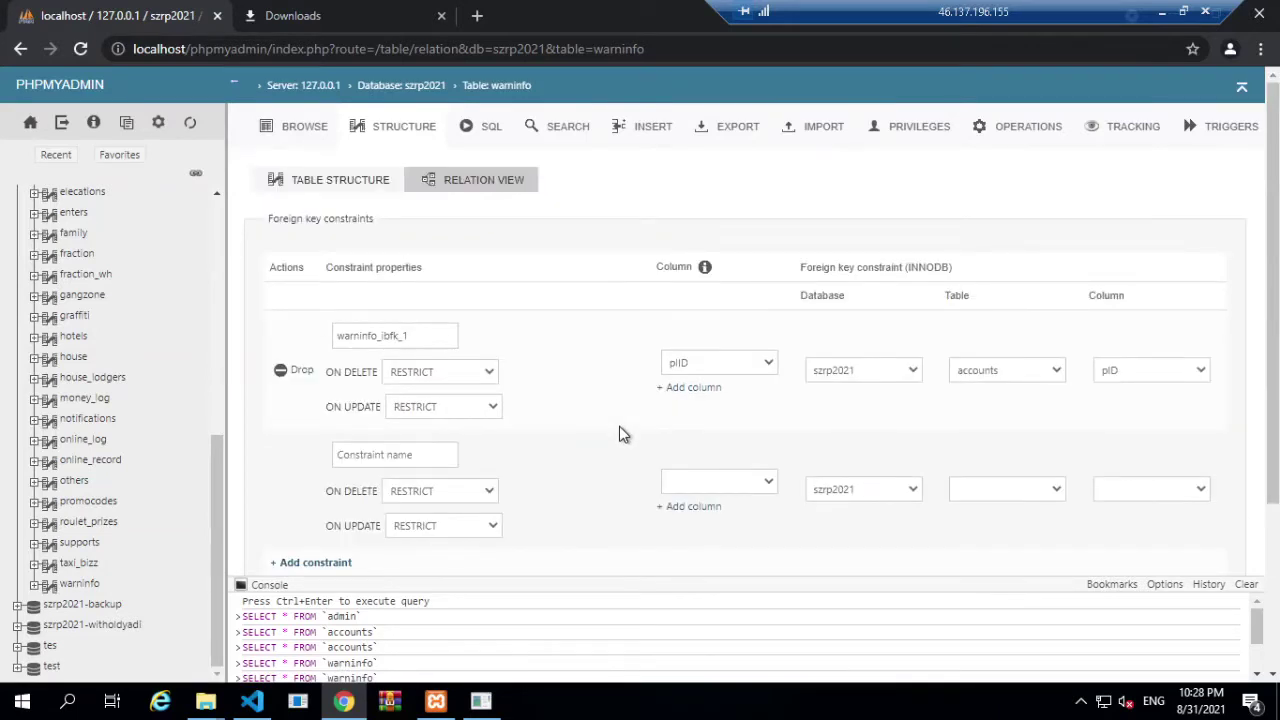
pyautogui.click(752, 372)
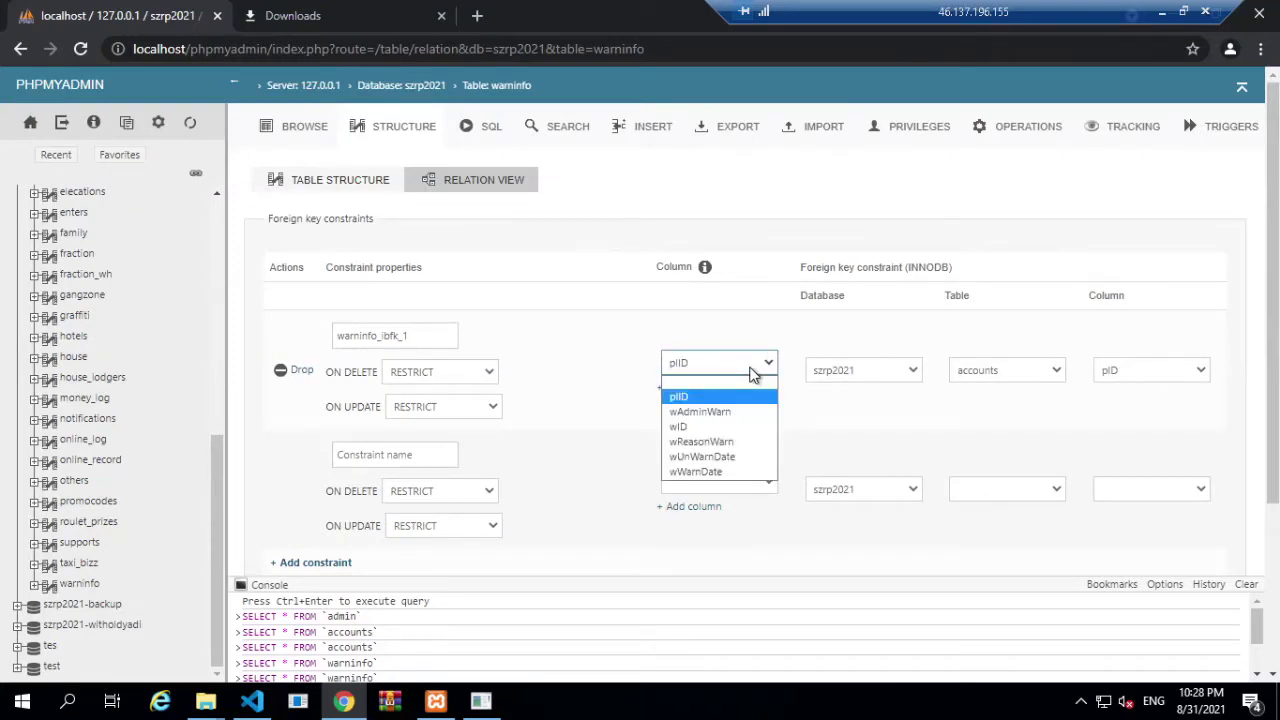
pyautogui.click(1033, 427)
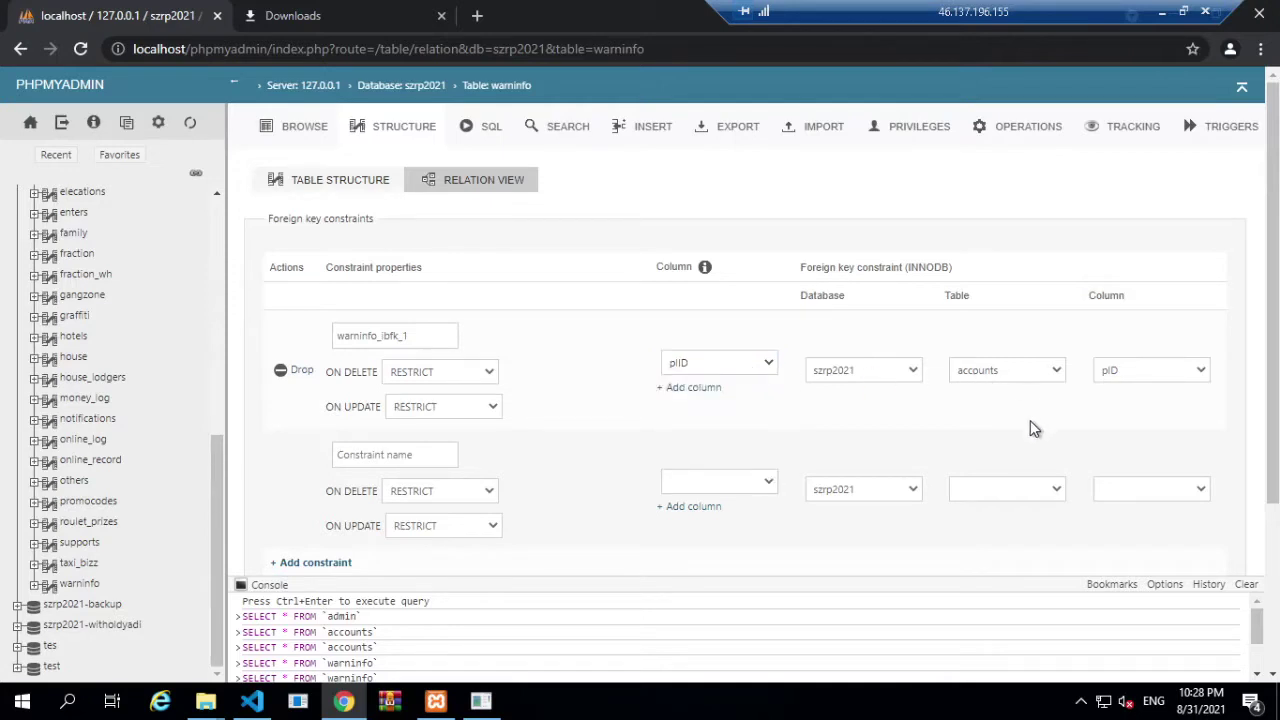
pyautogui.click(1040, 377)
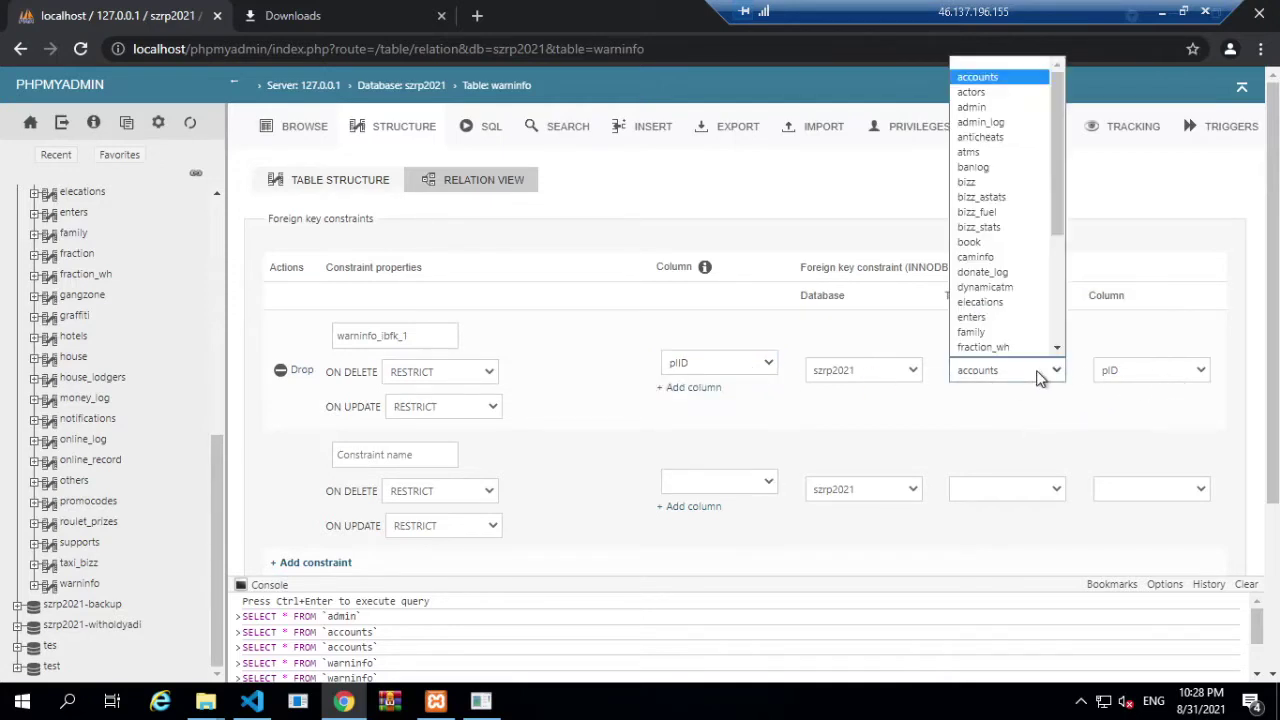
pyautogui.click(1040, 377)
pyautogui.click(1180, 377)
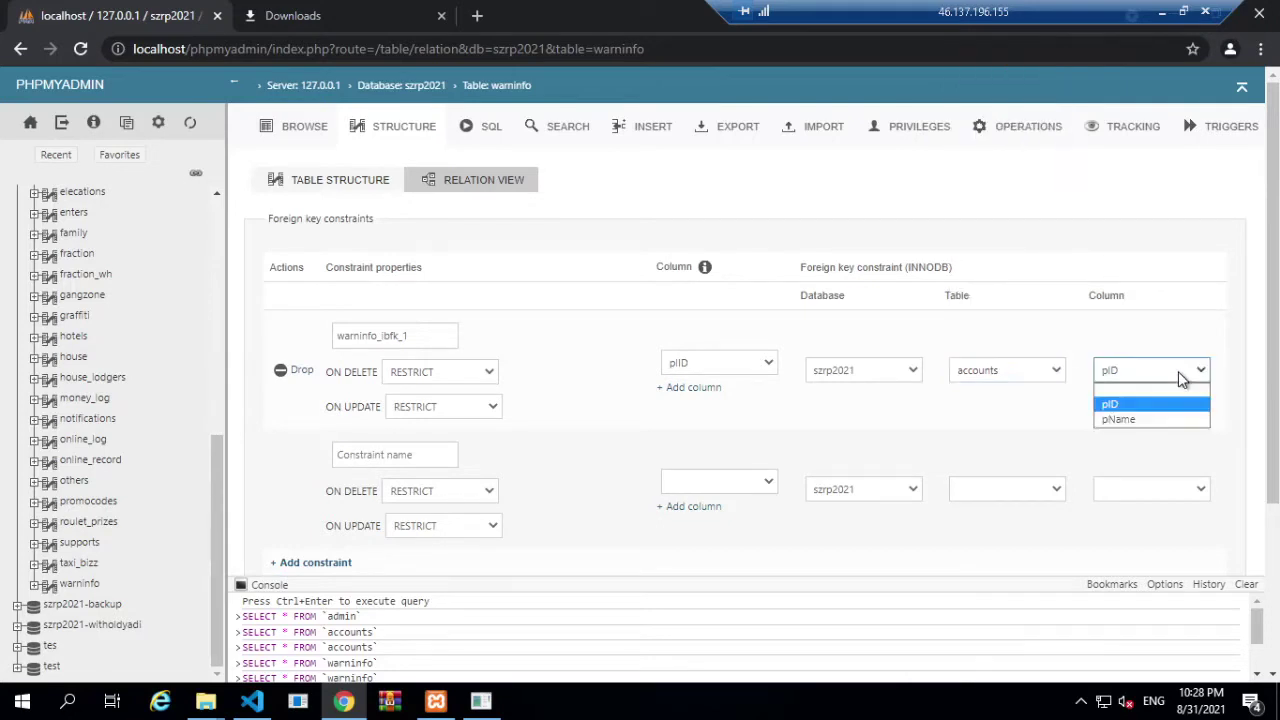
pyautogui.click(1182, 378)
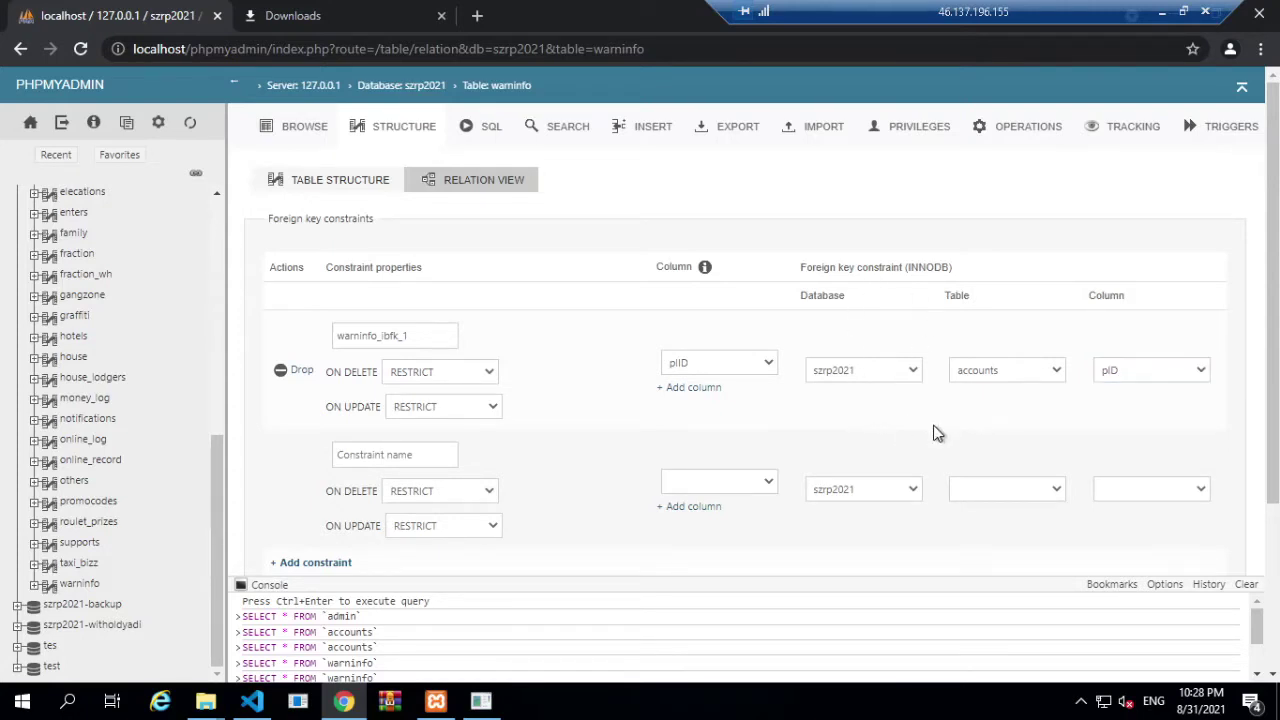
# Step: Save the relation settings of the warninfo table
pyautogui.scroll(-2, 938, 433)
pyautogui.scroll(-1, 938, 433)
pyautogui.click(355, 511)
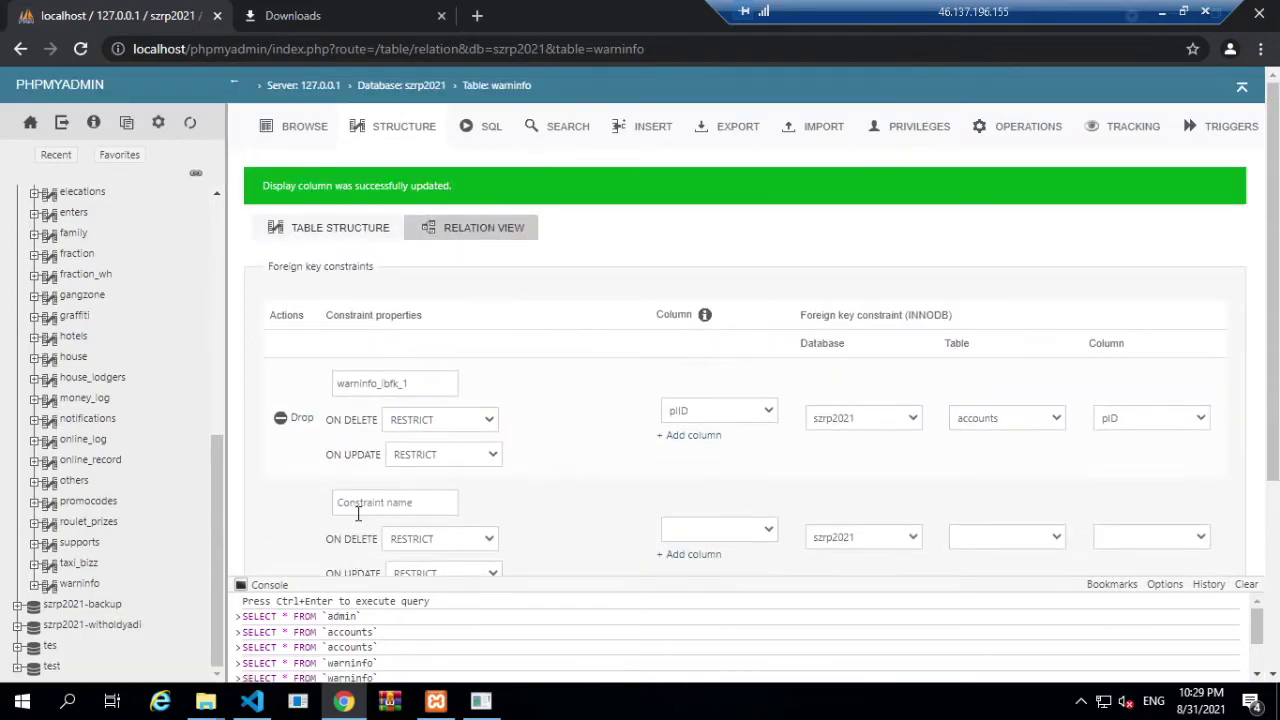
# Step: Open the accounts table's relation view and compare it with the table structure to examine its keys and constraints
pyautogui.scroll(5, 104, 390)
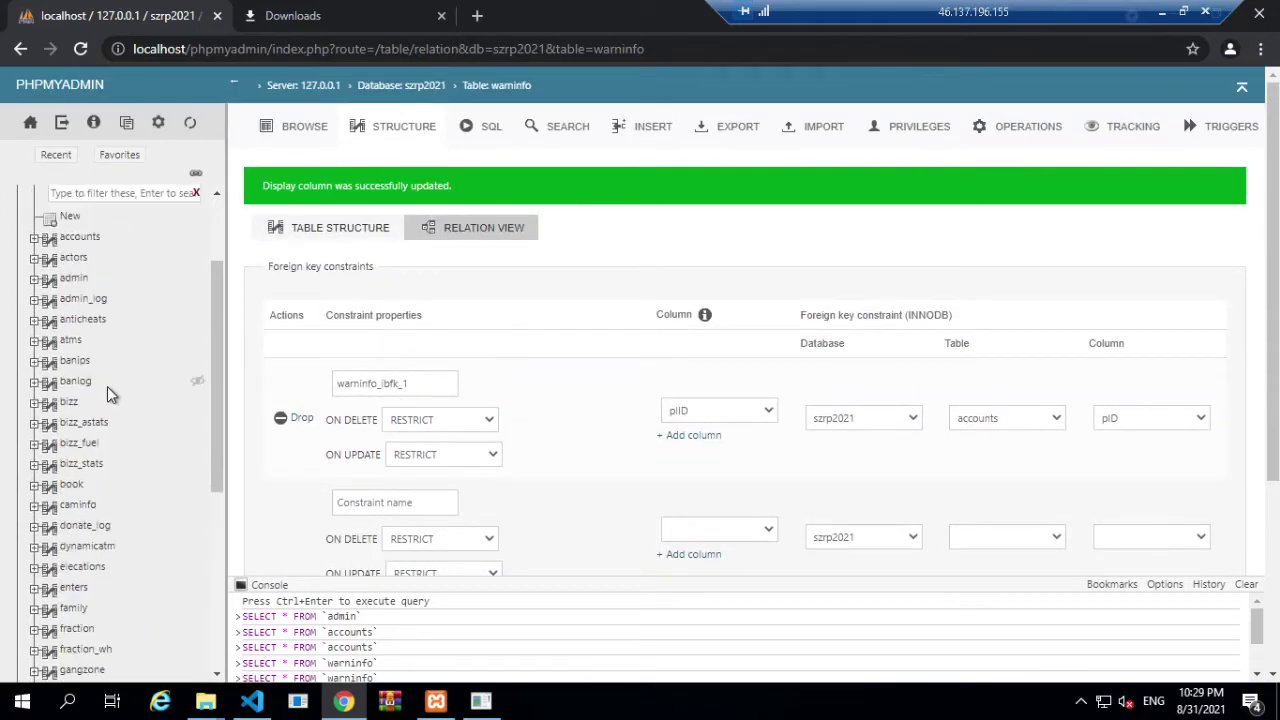
pyautogui.click(70, 240)
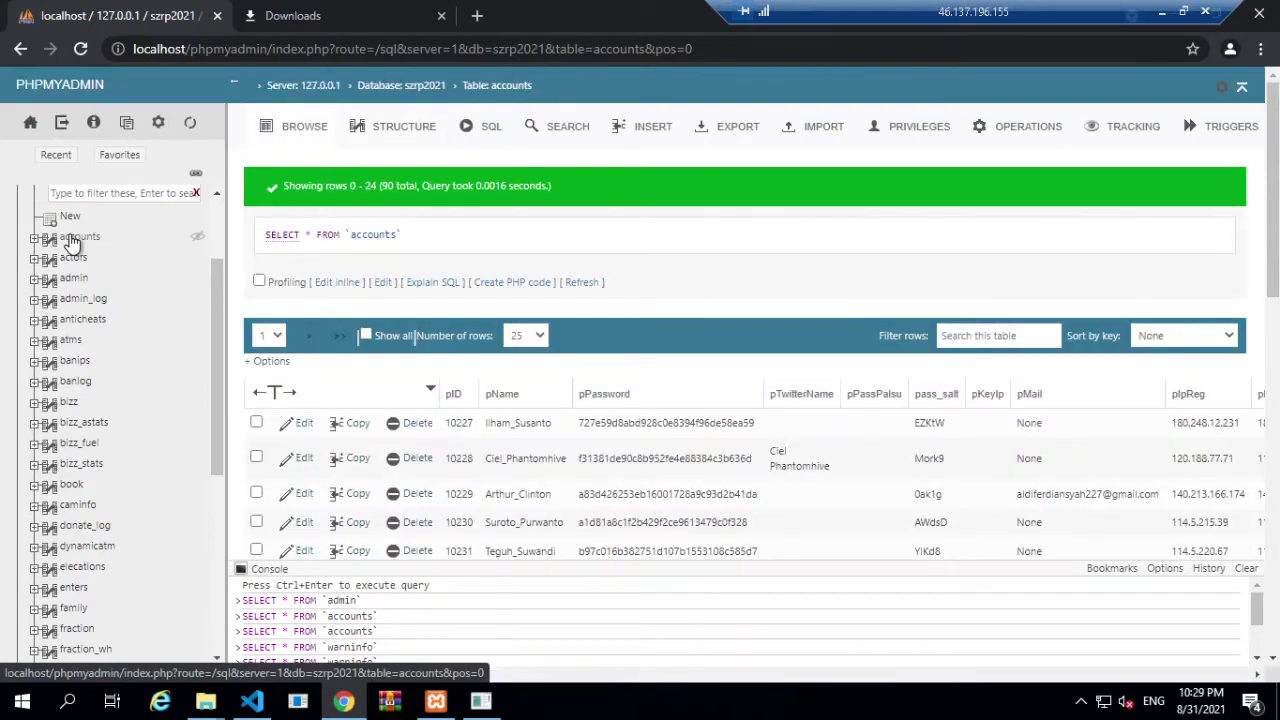
pyautogui.click(378, 133)
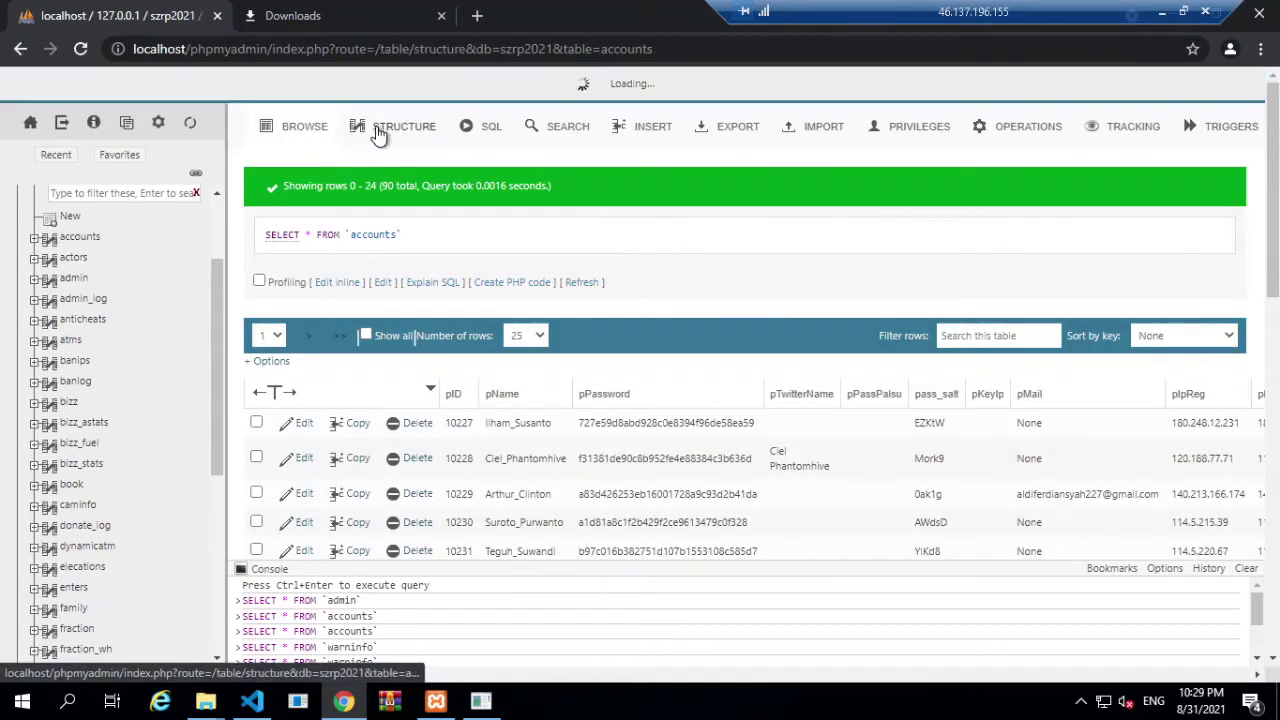
pyautogui.click(492, 184)
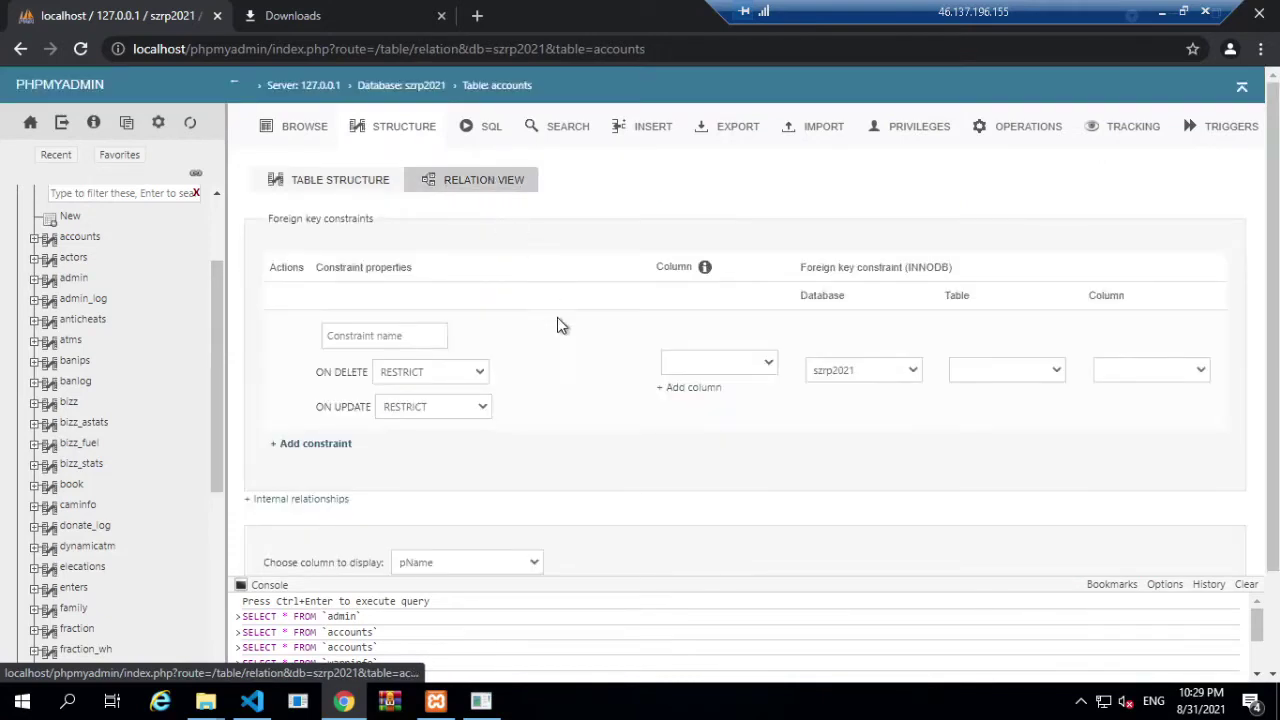
pyautogui.click(350, 188)
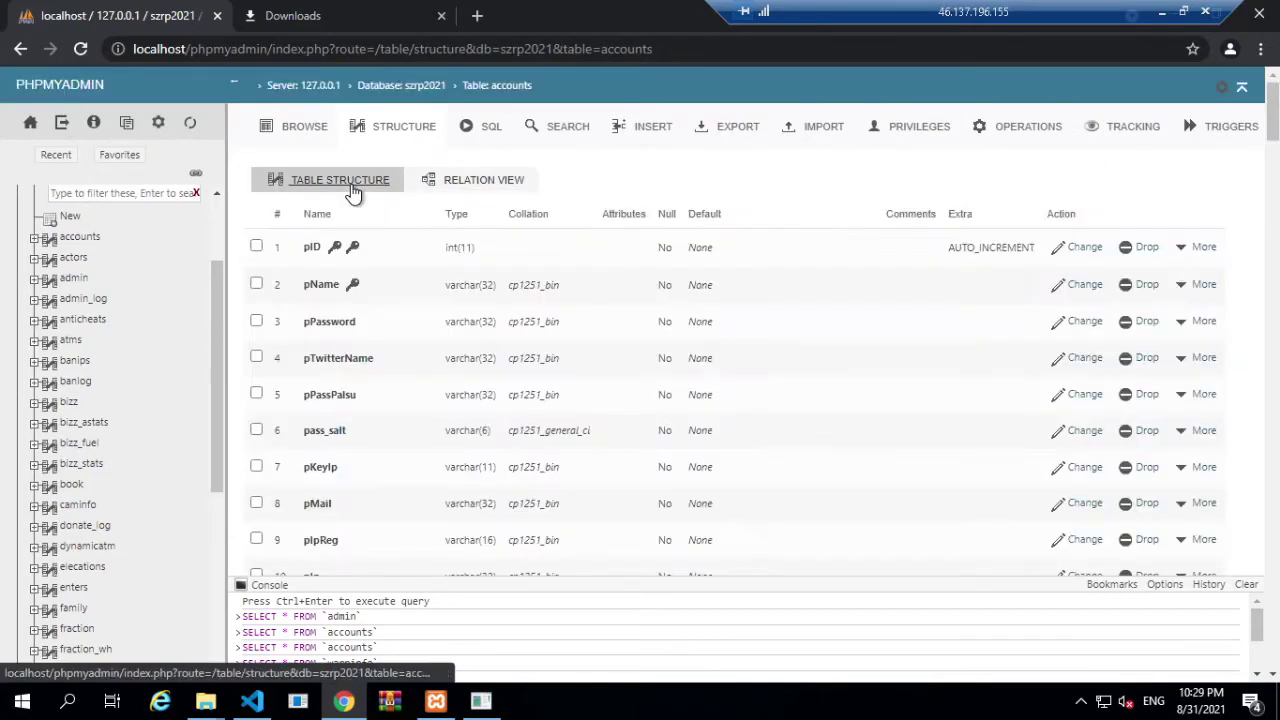
pyautogui.click(462, 188)
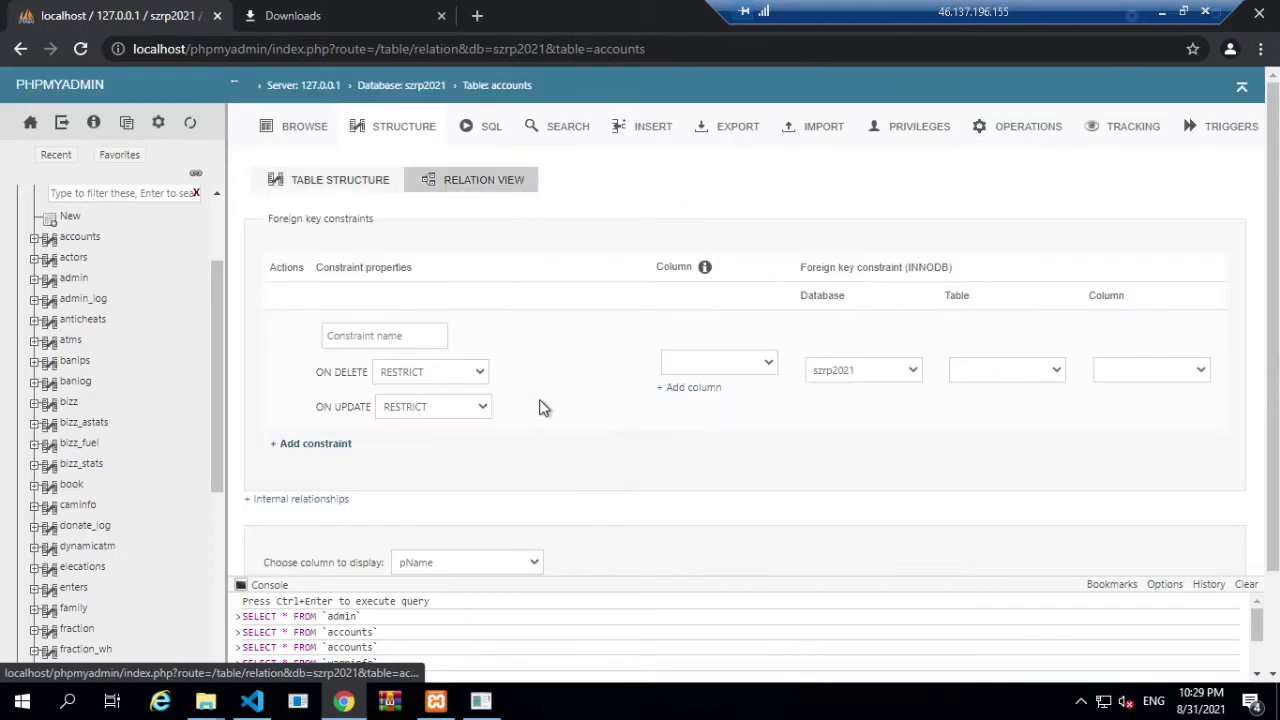
# Step: Open the designer diagram of the szrp2021 database, examine its tables and move the overlapping atms table aside
pyautogui.scroll(-3, 540, 406)
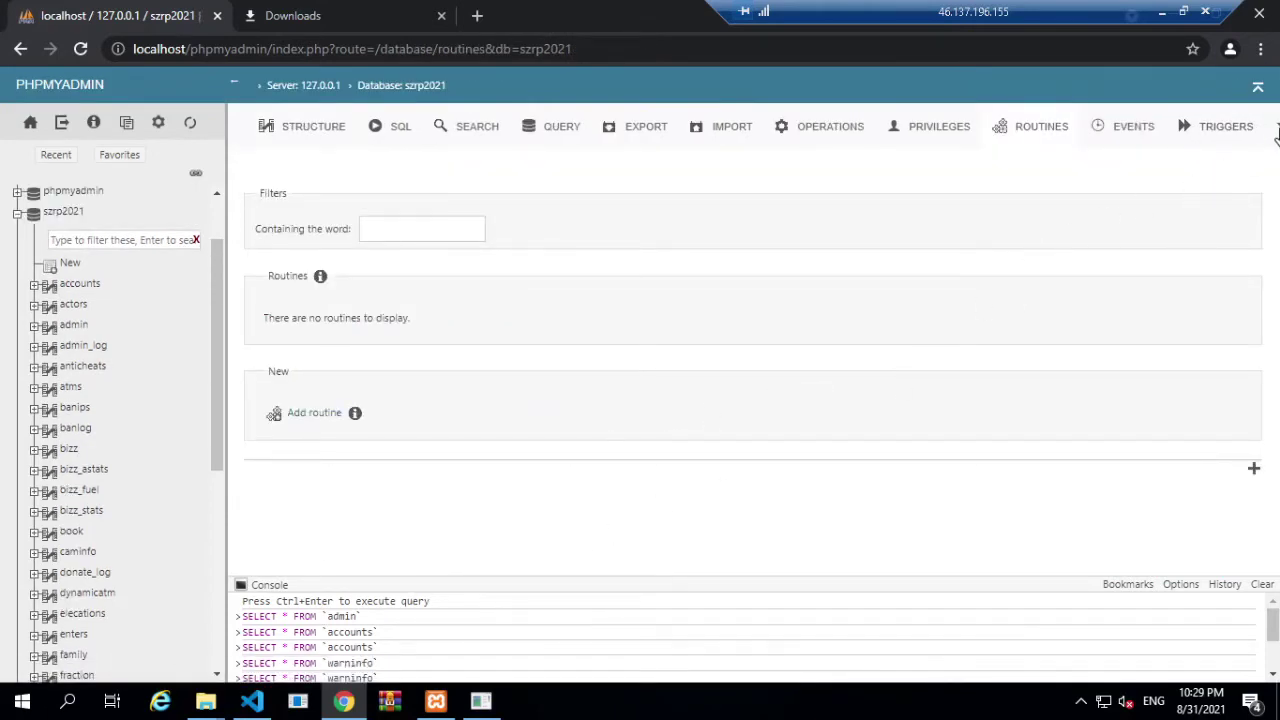
pyautogui.moveTo(1277, 135)
pyautogui.click(1246, 222)
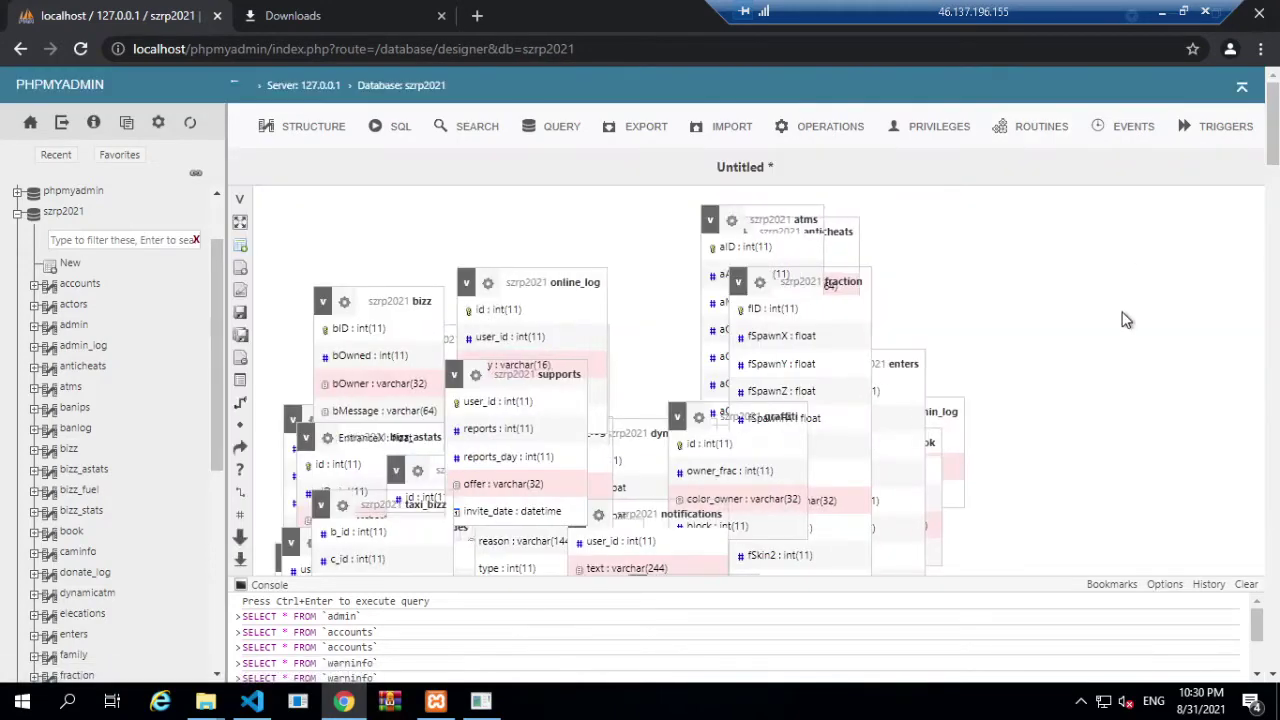
pyautogui.scroll(-5, 1120, 363)
pyautogui.scroll(-1, 1116, 366)
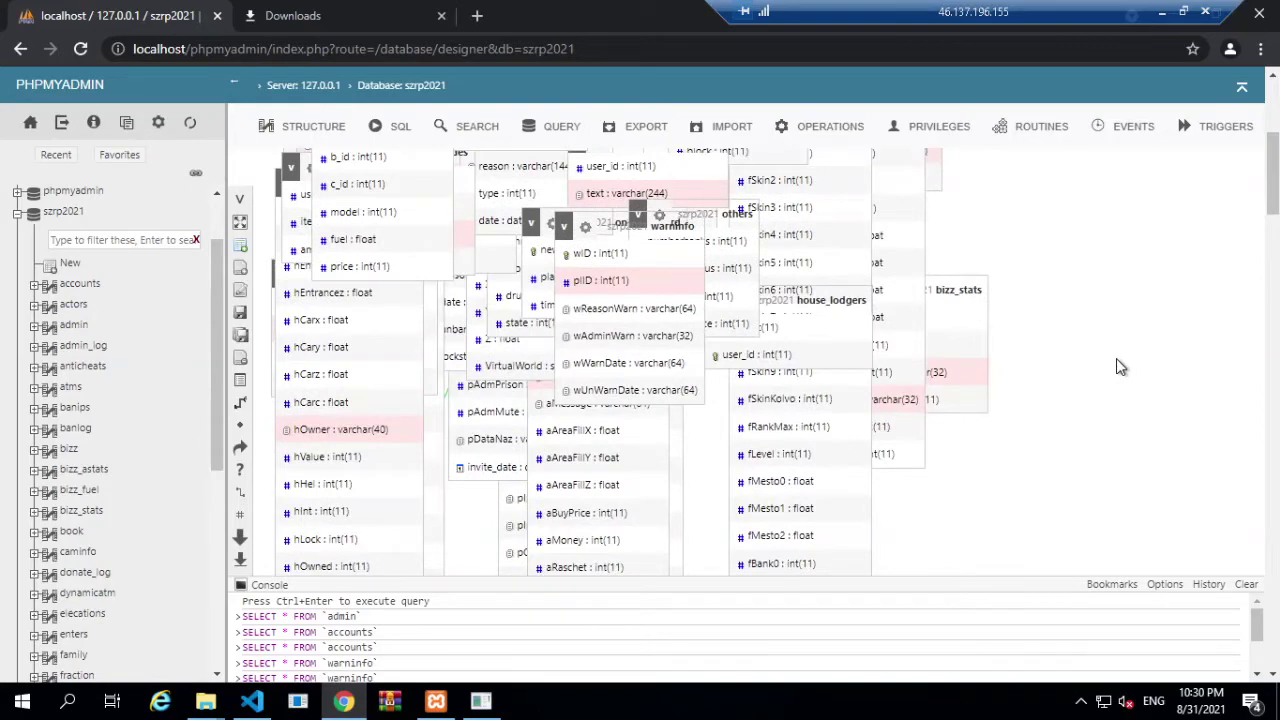
pyautogui.scroll(2, 1116, 366)
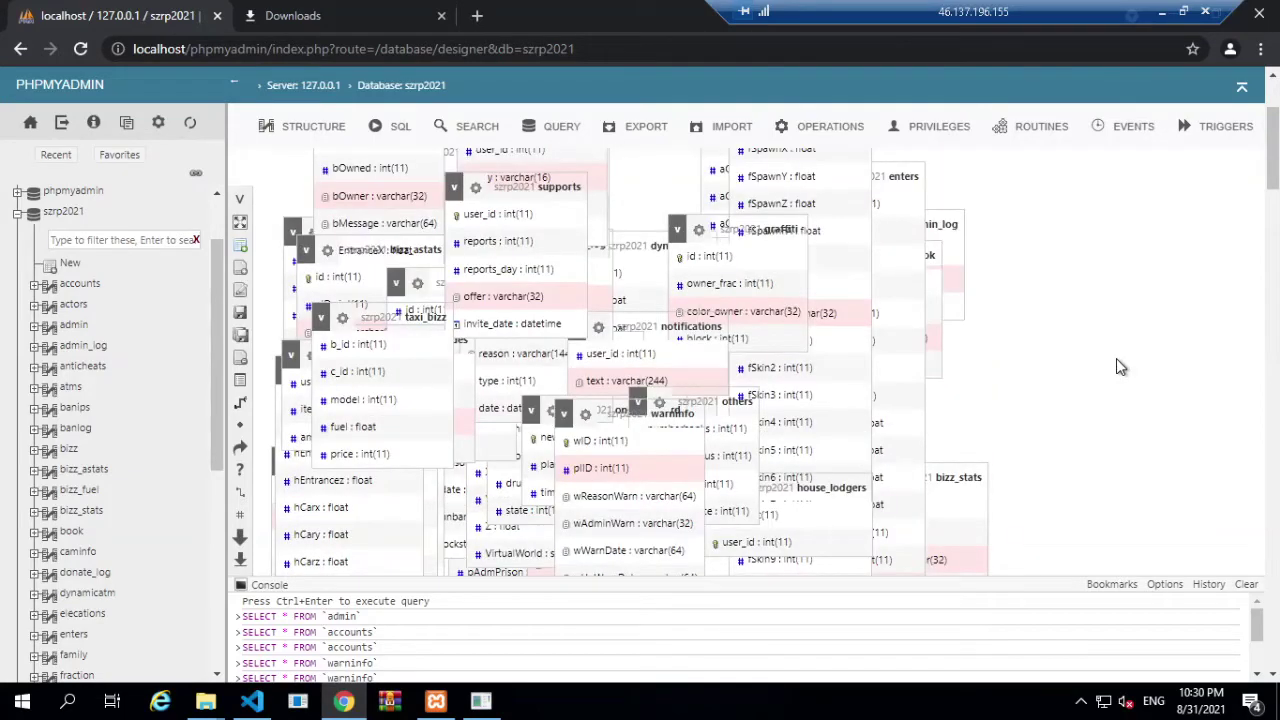
pyautogui.scroll(3, 1116, 358)
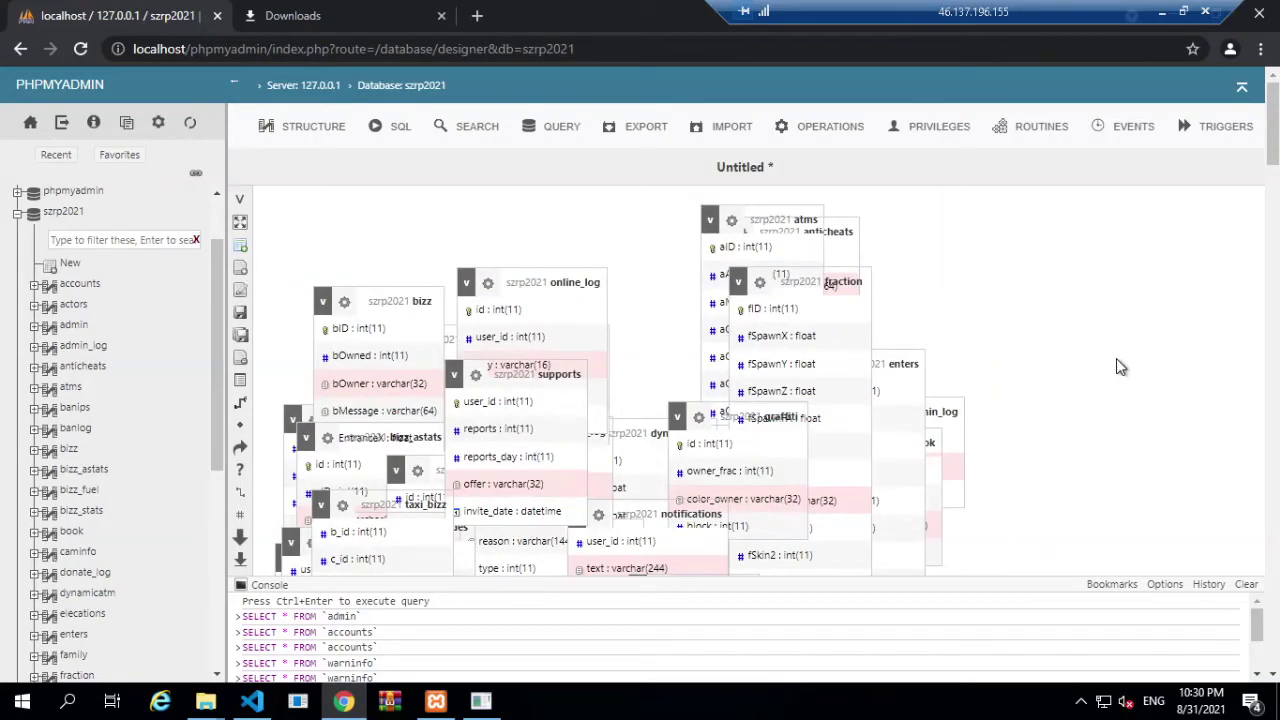
pyautogui.moveTo(790, 218); pyautogui.dragTo(1153, 270)
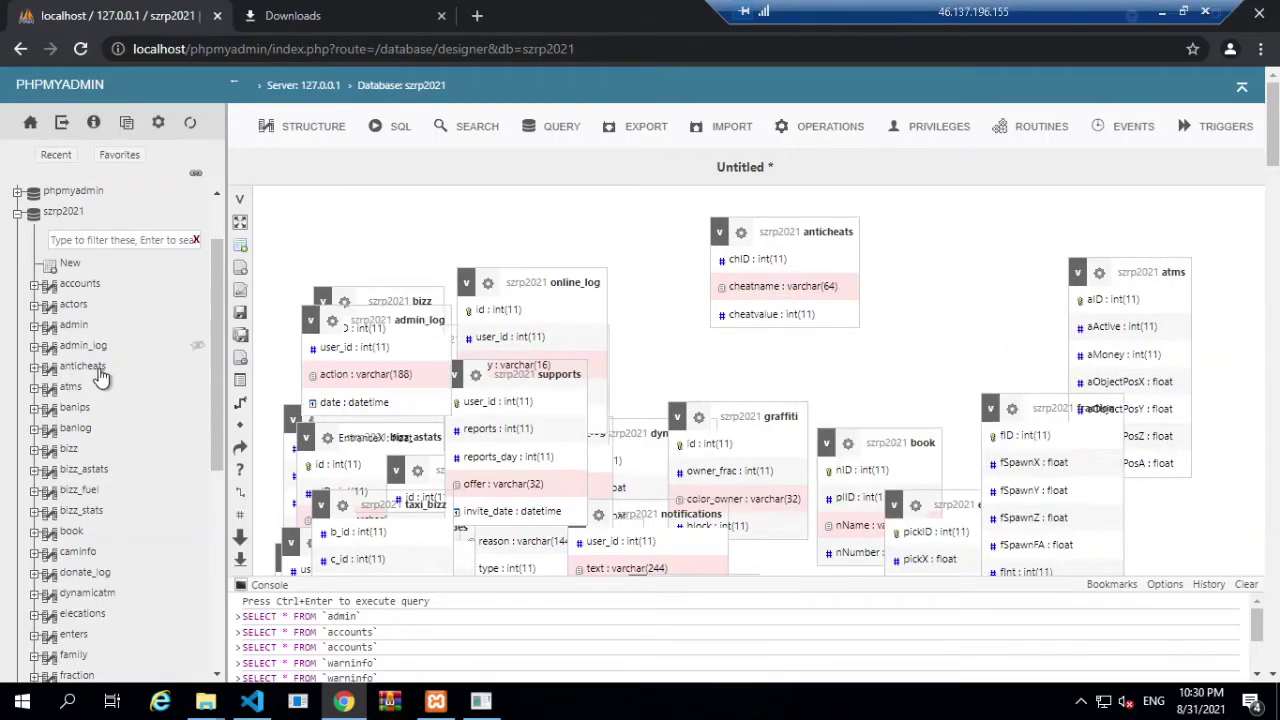
# Step: Browse the admin table and the admin_log table to examine their columns and rows
pyautogui.click(74, 327)
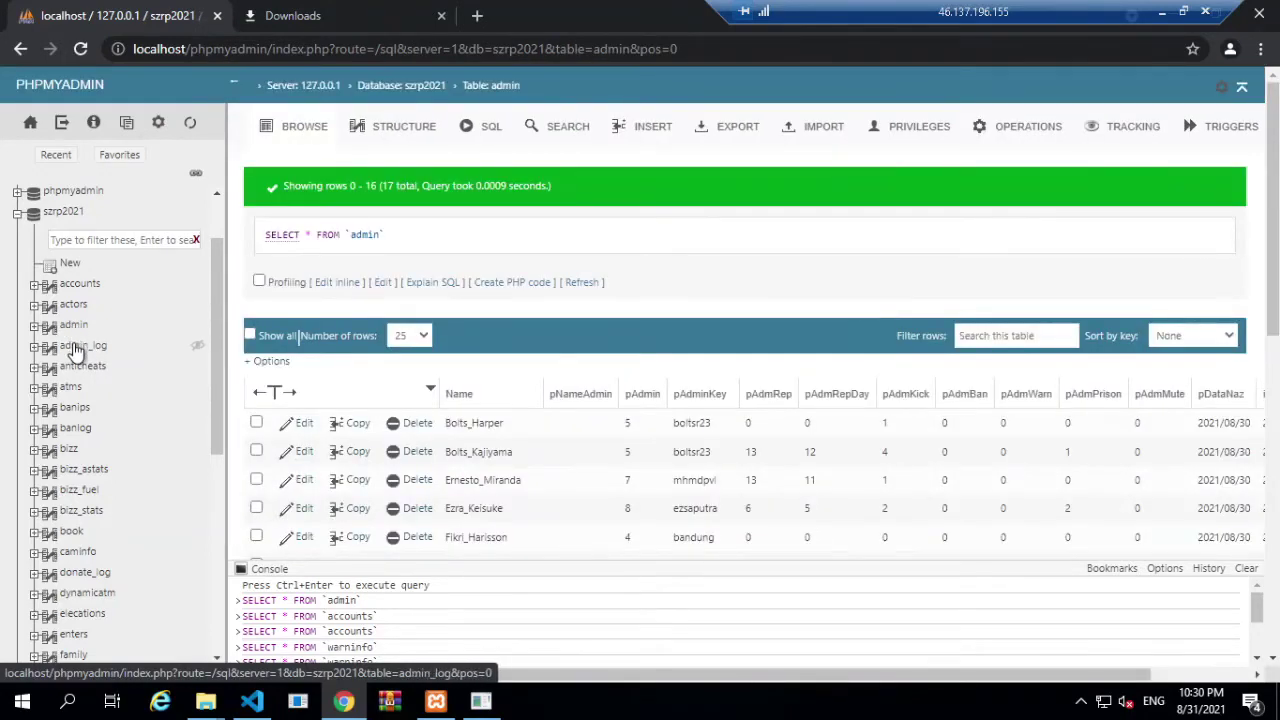
pyautogui.click(75, 350)
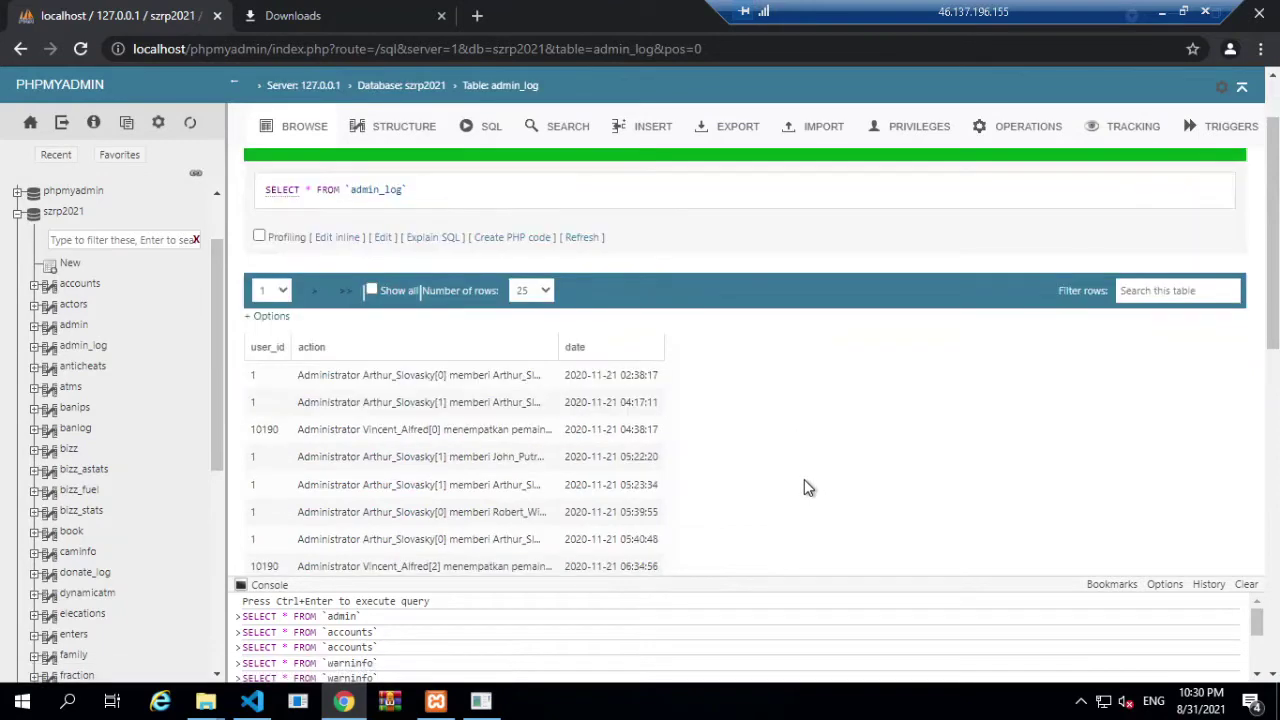
pyautogui.scroll(-2, 808, 487)
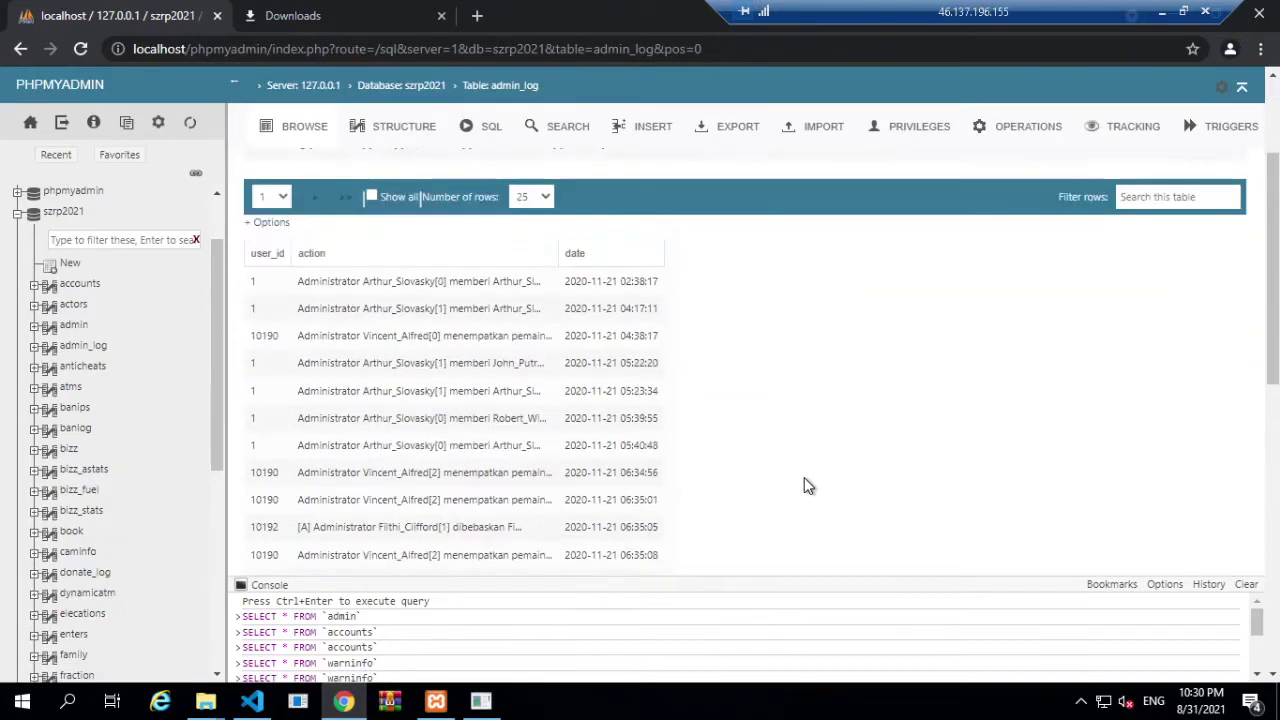
pyautogui.scroll(-2, 808, 487)
pyautogui.scroll(-4, 808, 487)
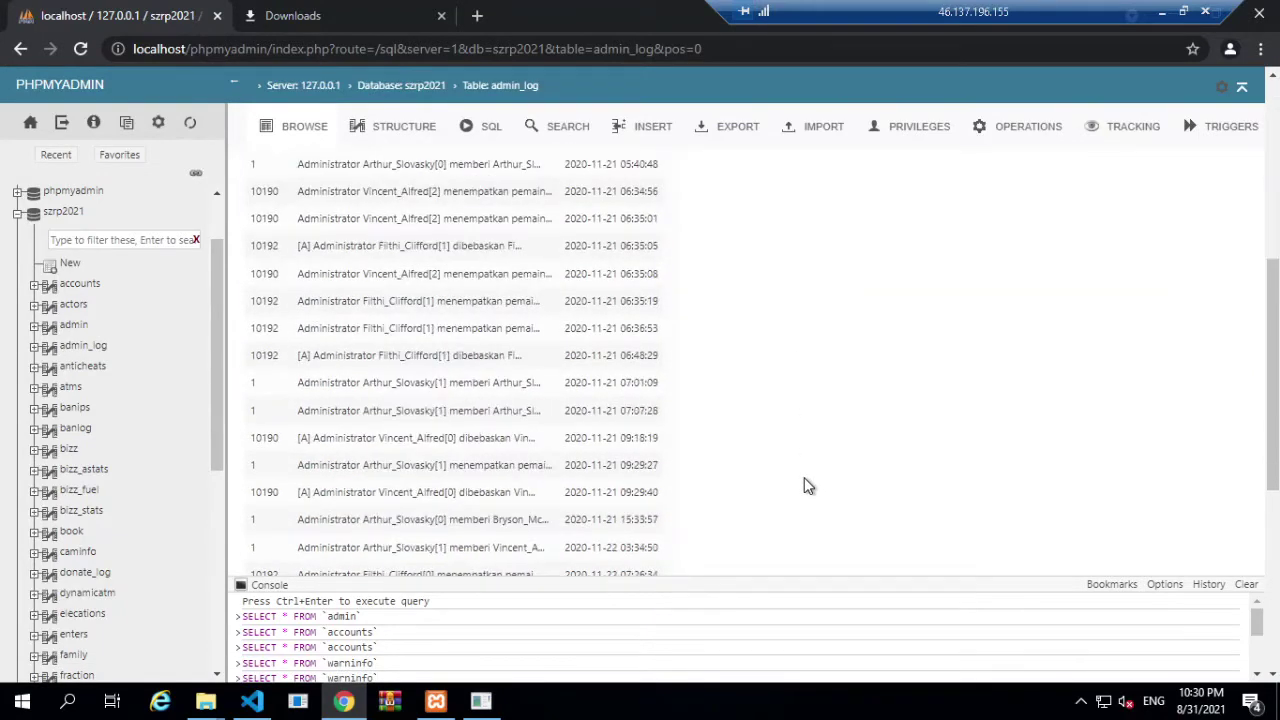
pyautogui.scroll(2, 808, 487)
pyautogui.scroll(8, 808, 487)
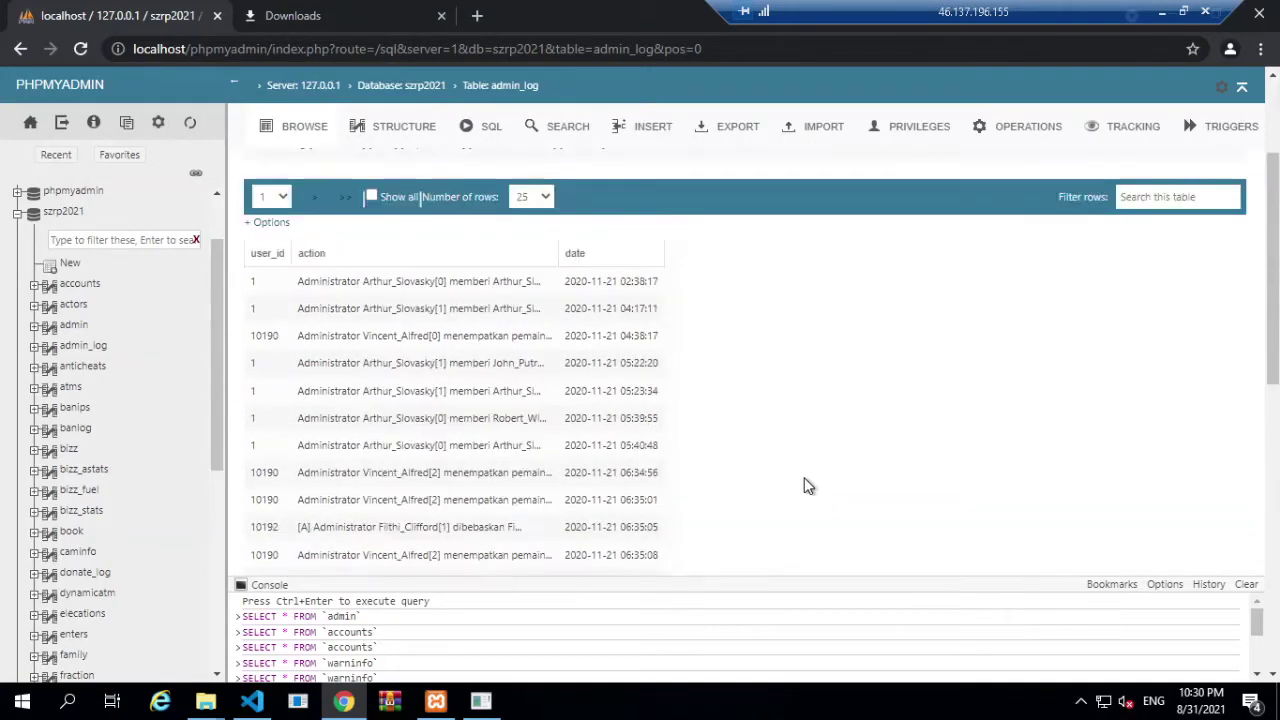
# Step: Add an auto-incrementing primary key column named ALOG_ID, type INT with length 6, to the admin_log table
pyautogui.click(390, 135)
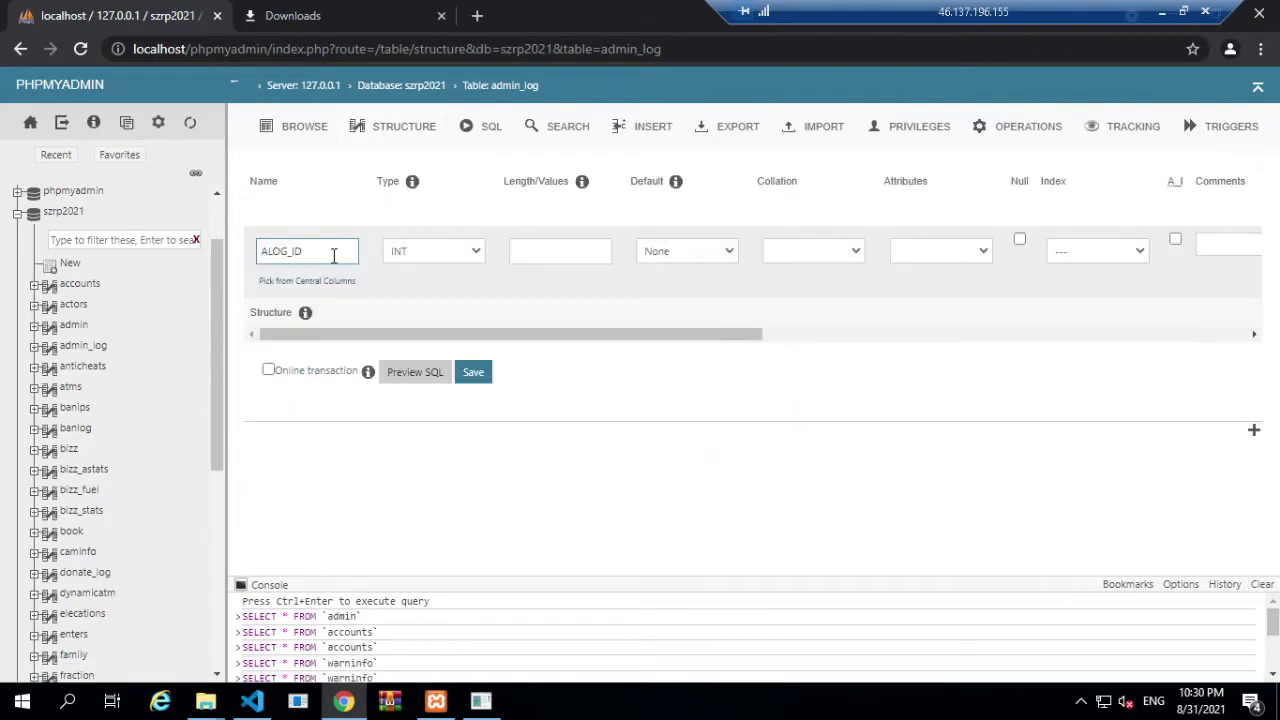
pyautogui.click(579, 246)
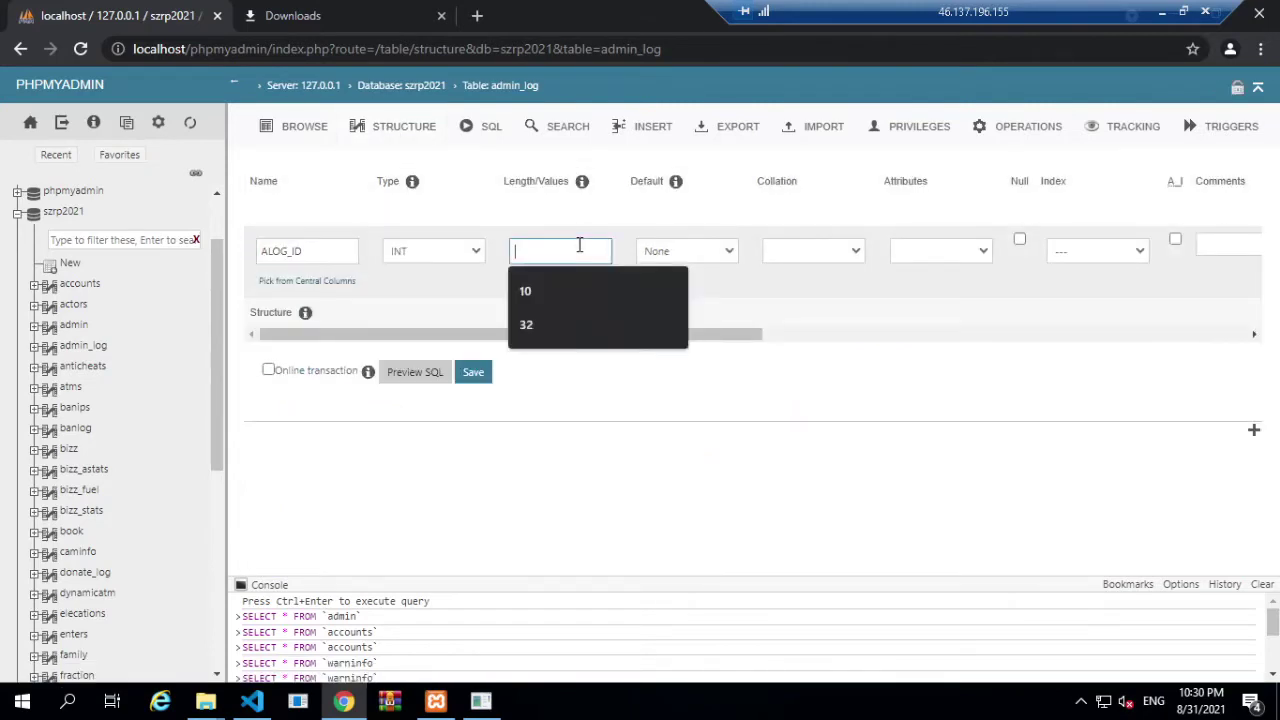
pyautogui.write('100')
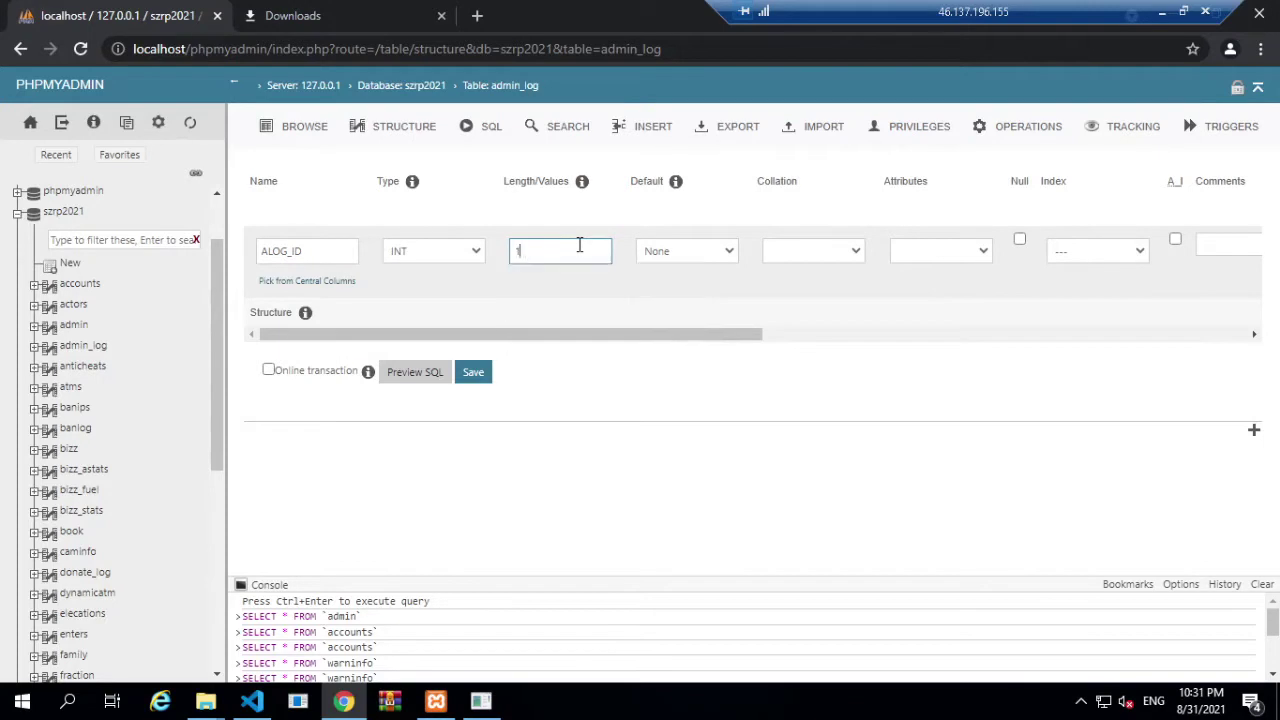
pyautogui.press('BackSpace')
pyautogui.press('BackSpace')
pyautogui.press('BackSpace')
pyautogui.write('6')
pyautogui.click(1175, 239)
pyautogui.click(474, 372)
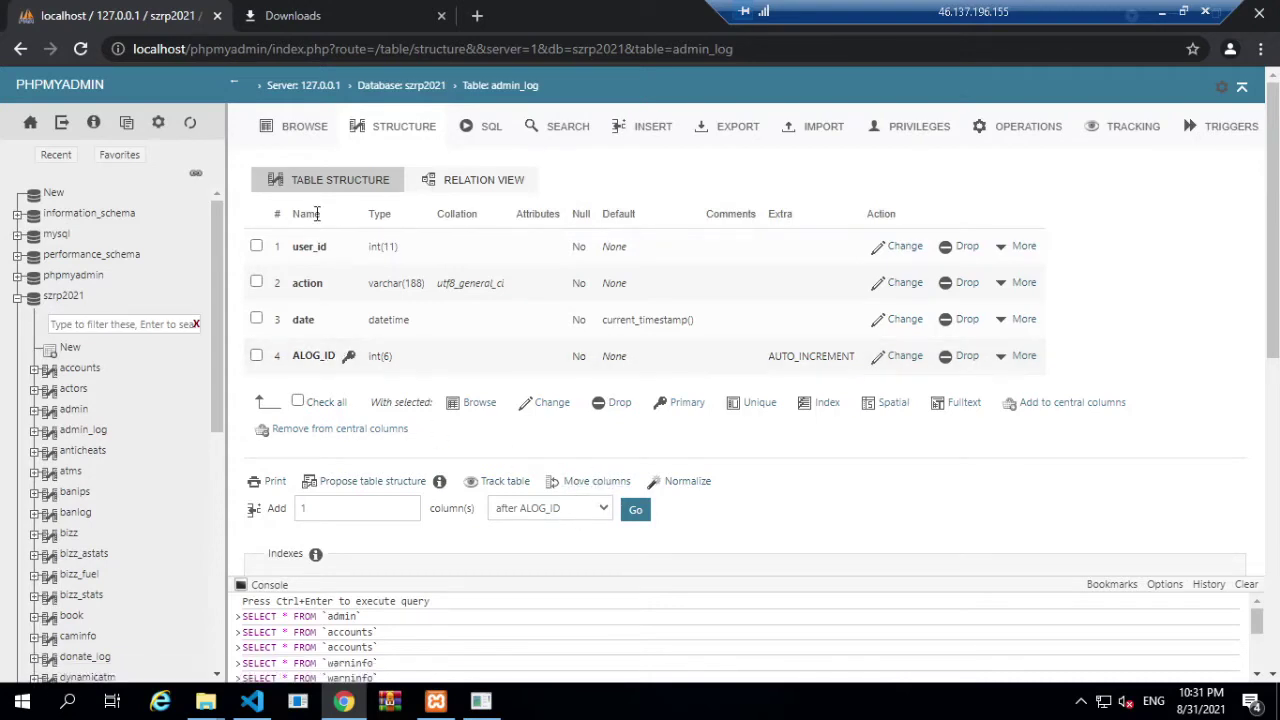
# Step: Move the ALOG_ID column to the first position in the admin_log table
pyautogui.click(600, 486)
pyautogui.moveTo(583, 425); pyautogui.dragTo(587, 324)
pyautogui.click(604, 468)
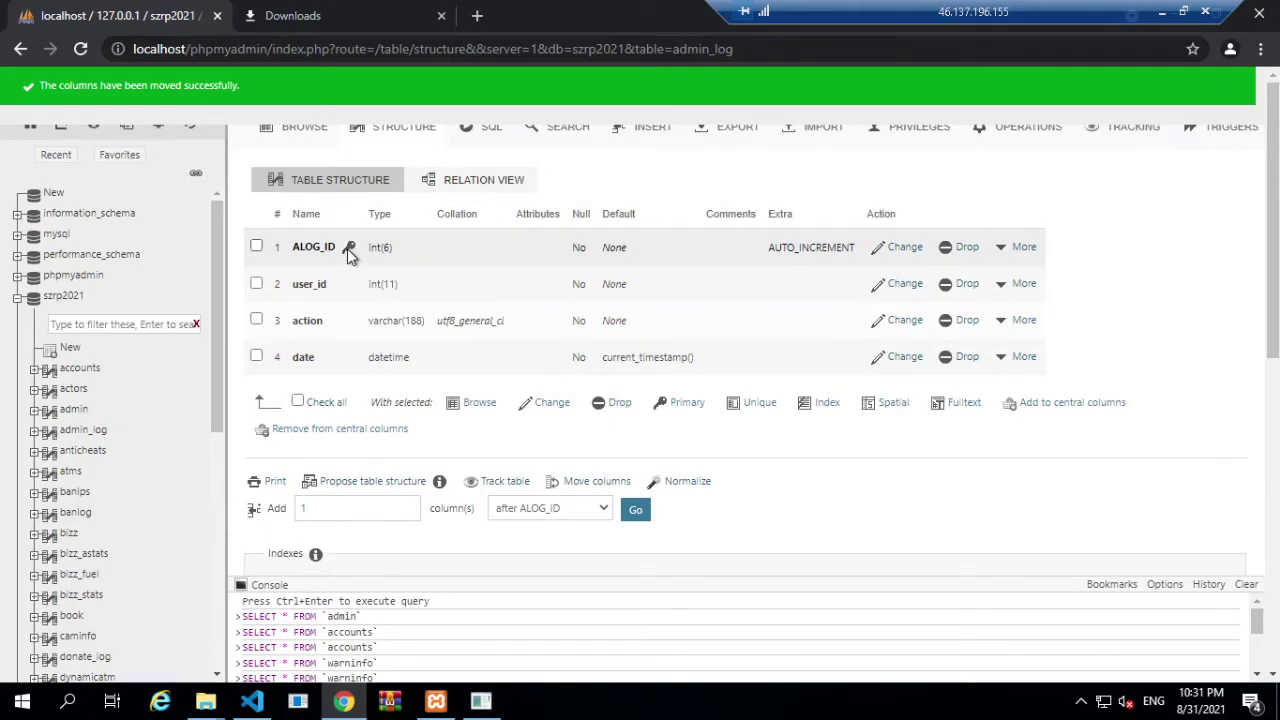
# Step: Browse the admin_log rows to check the numbering in the ALOG_ID column
pyautogui.click(313, 140)
pyautogui.scroll(-4, 486, 366)
pyautogui.scroll(4, 486, 366)
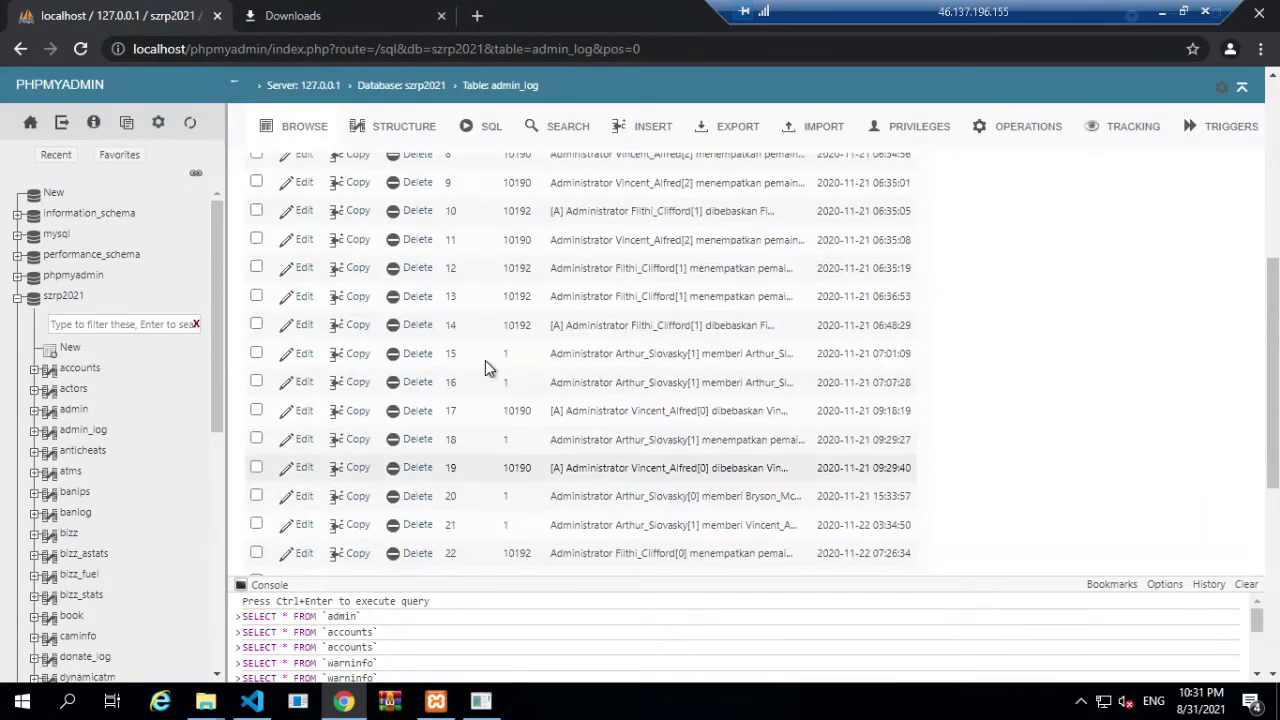
pyautogui.scroll(4, 486, 366)
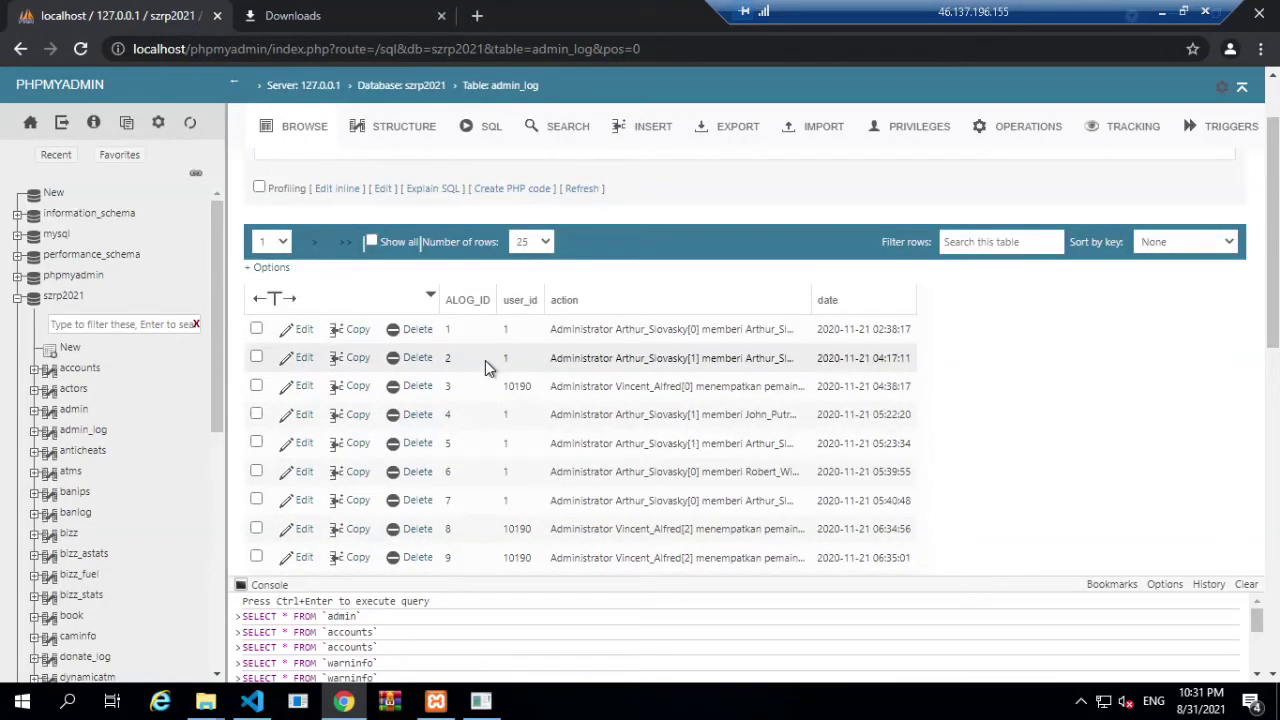
# Step: Show 100 admin_log rows per page, delete all rows on the first page and check the remaining rows
pyautogui.scroll(-15, 486, 366)
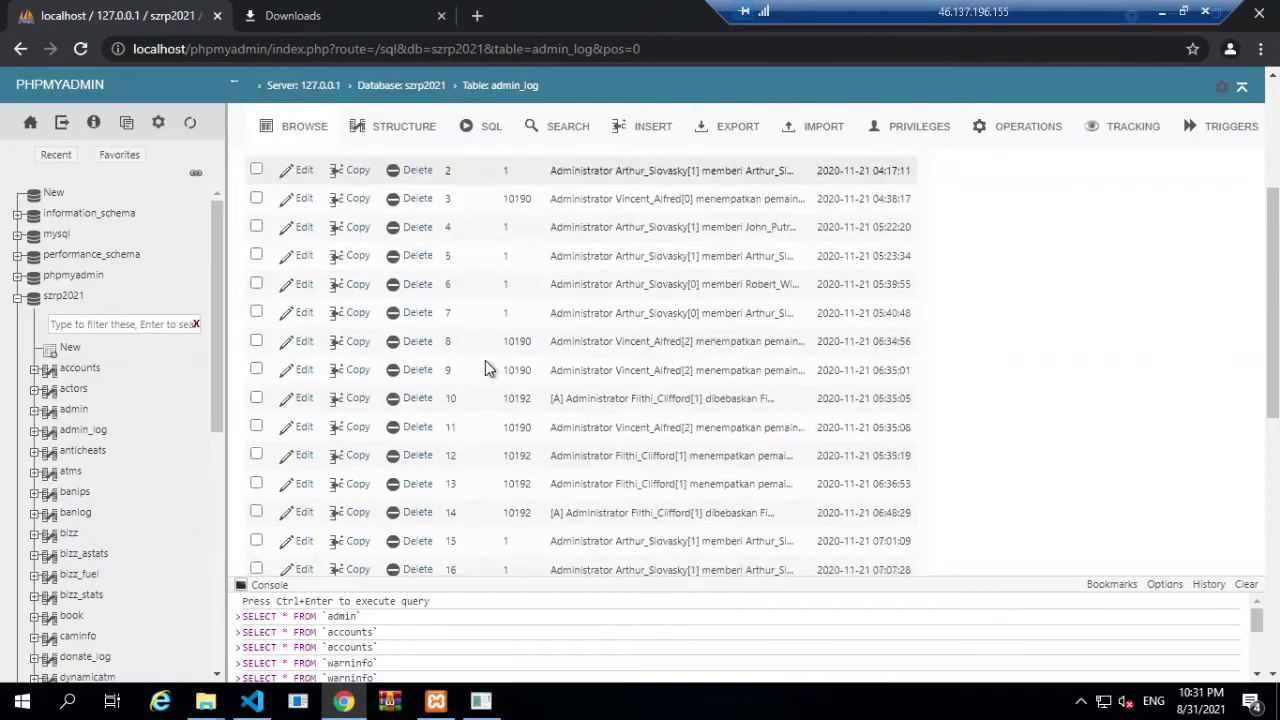
pyautogui.scroll(-6, 376, 427)
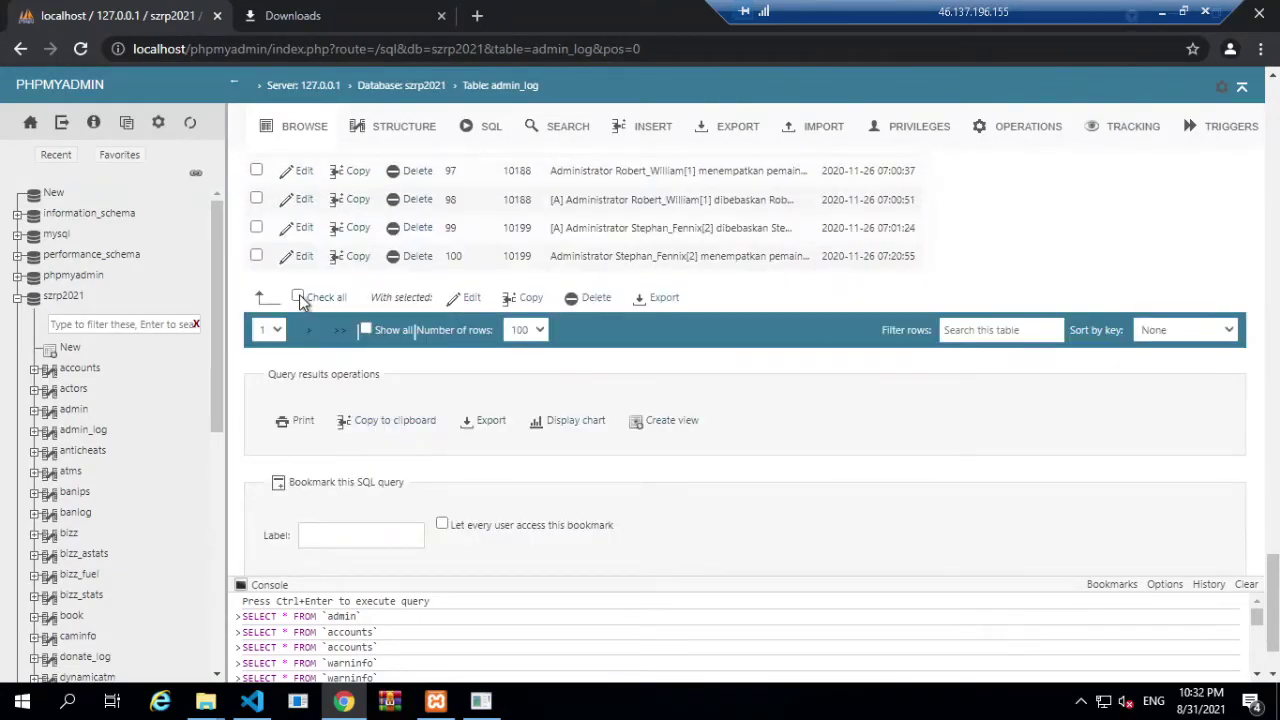
pyautogui.click(298, 296)
pyautogui.click(594, 300)
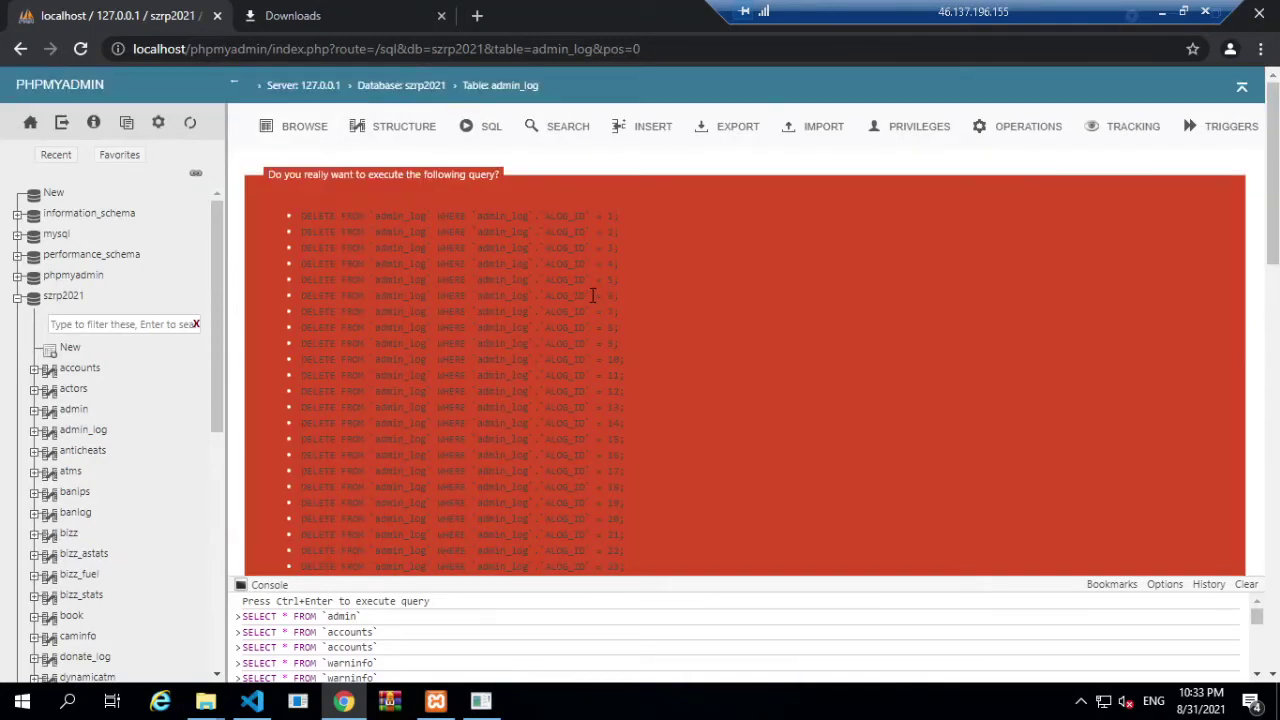
pyautogui.scroll(-14, 593, 300)
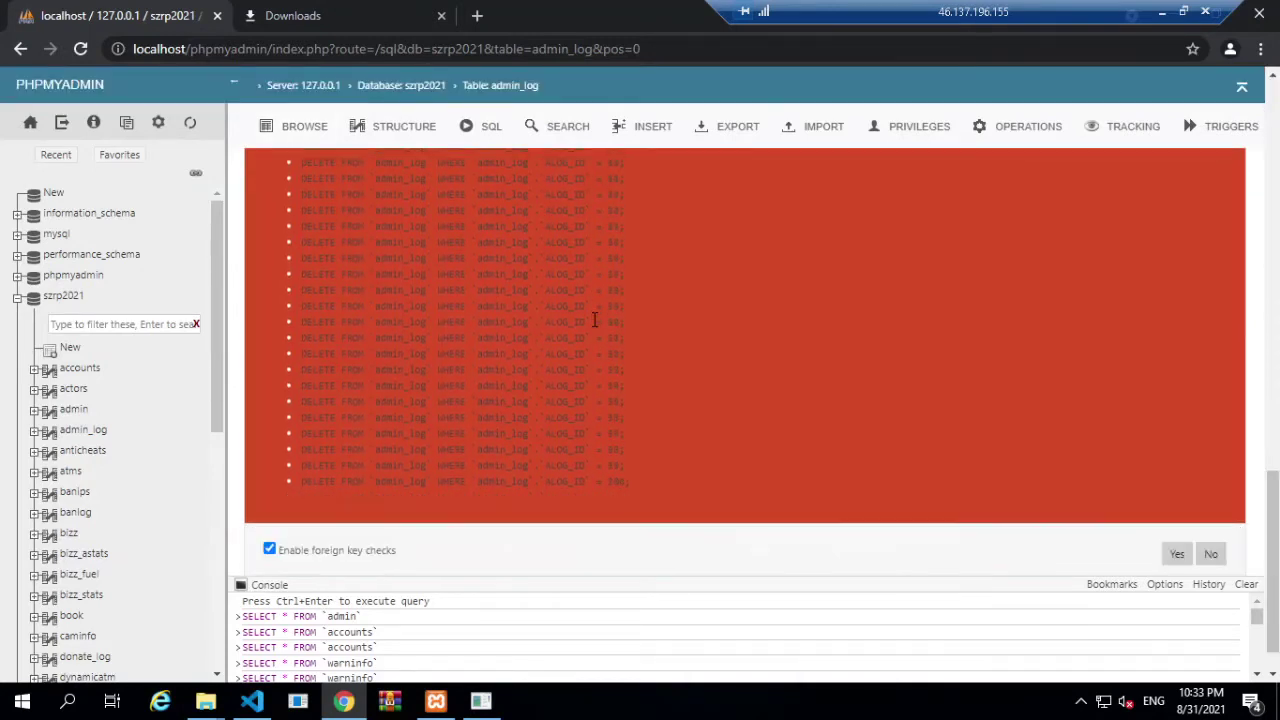
pyautogui.click(1178, 509)
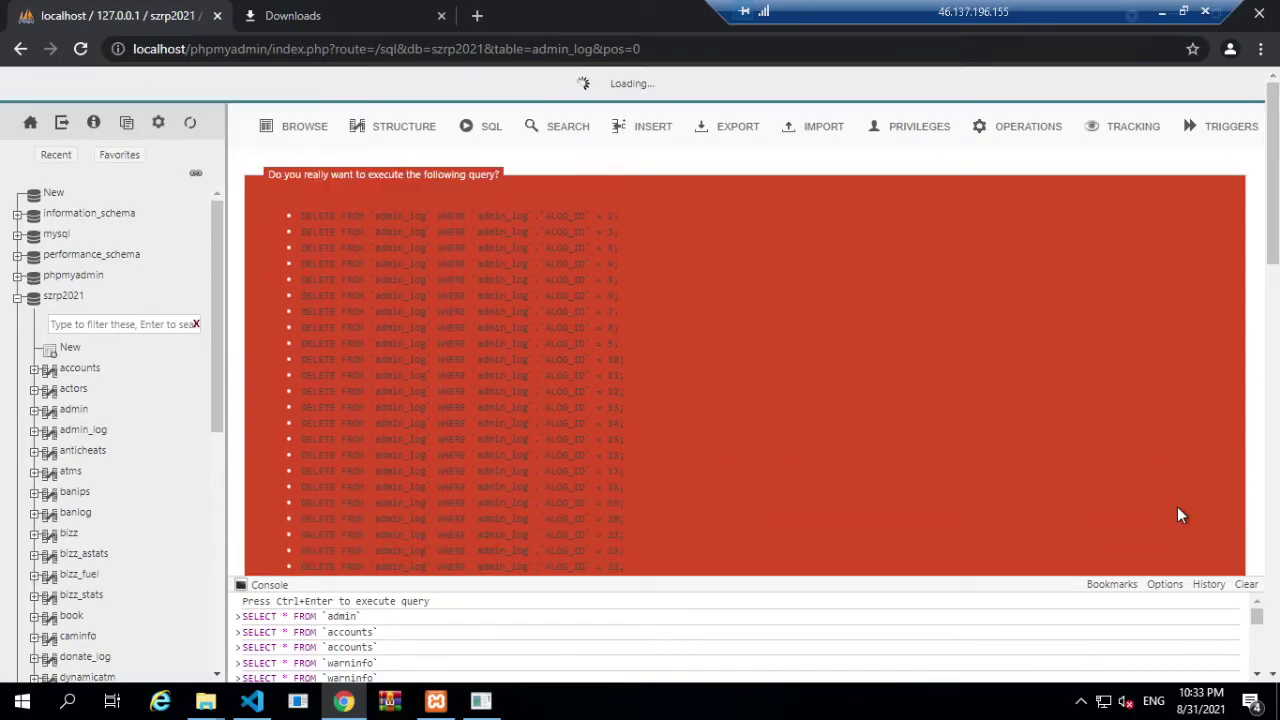
pyautogui.scroll(-5, 636, 370)
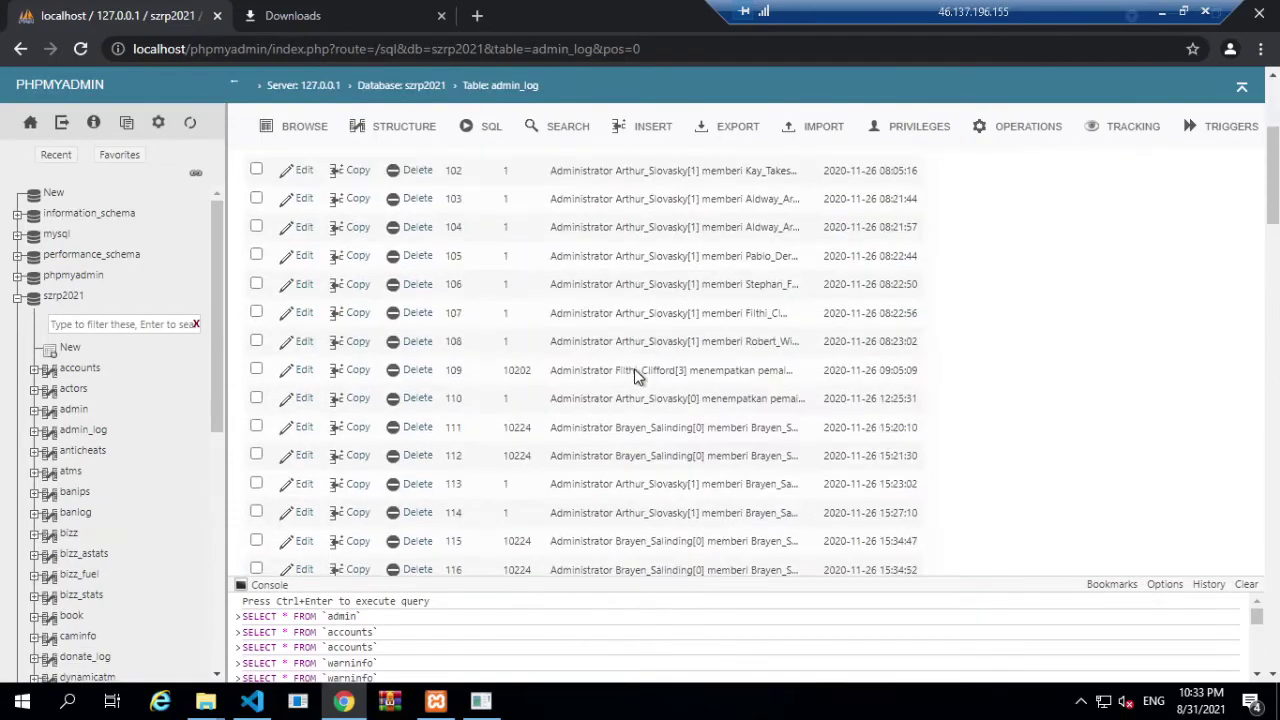
pyautogui.scroll(5, 636, 372)
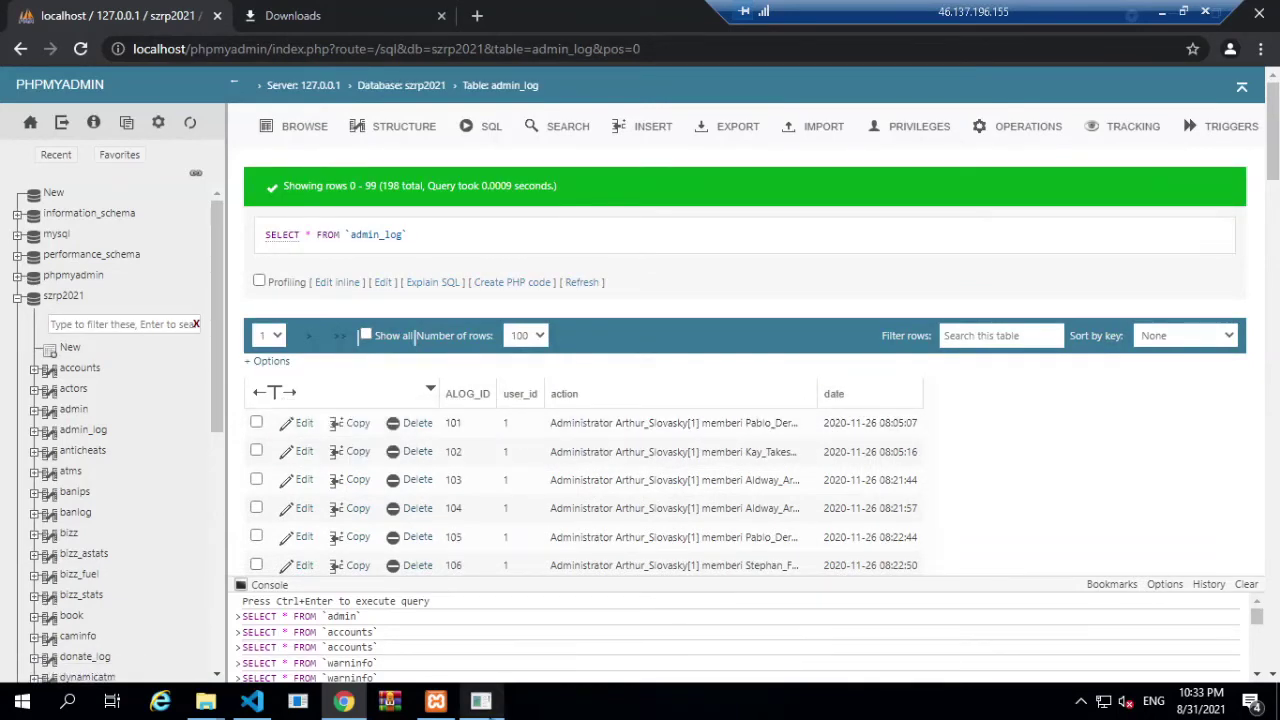
pyautogui.click(481, 701)
pyautogui.click(187, 496)
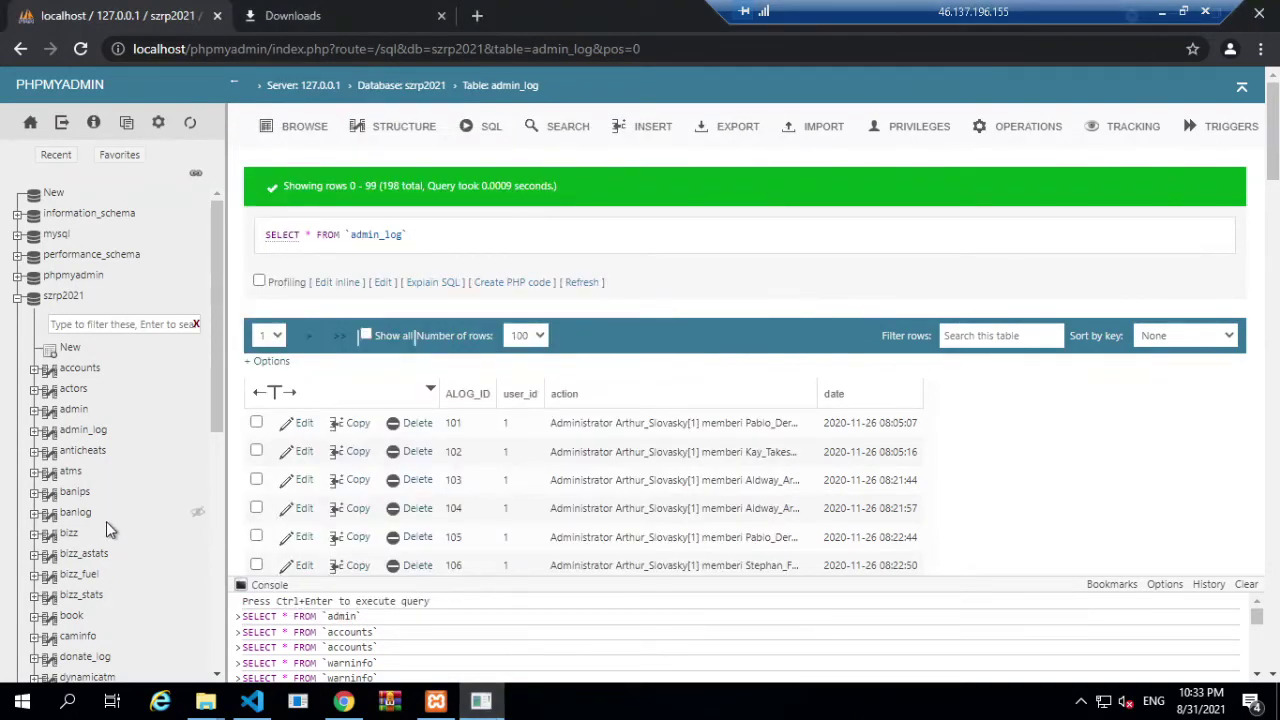
# Step: In the admin table's relation view, set a foreign key constraint from column Name to column pName of the szrp2021 accounts table
pyautogui.scroll(-1, 119, 480)
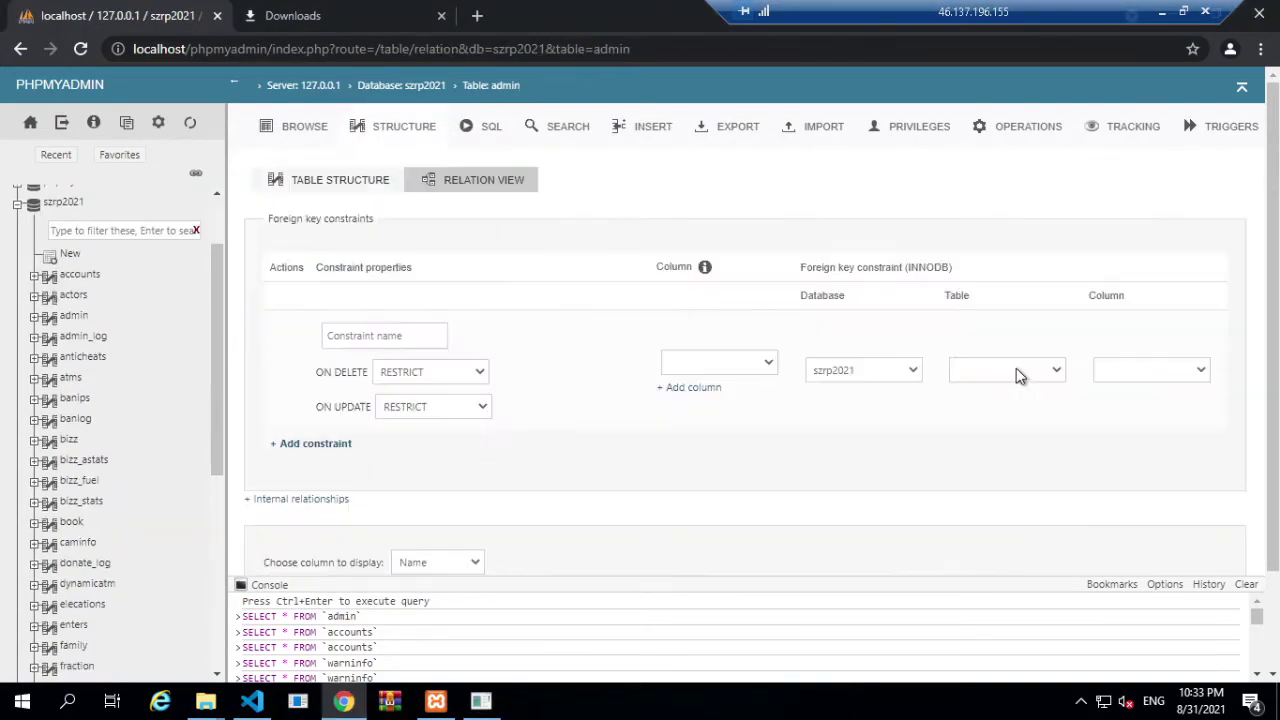
pyautogui.click(766, 364)
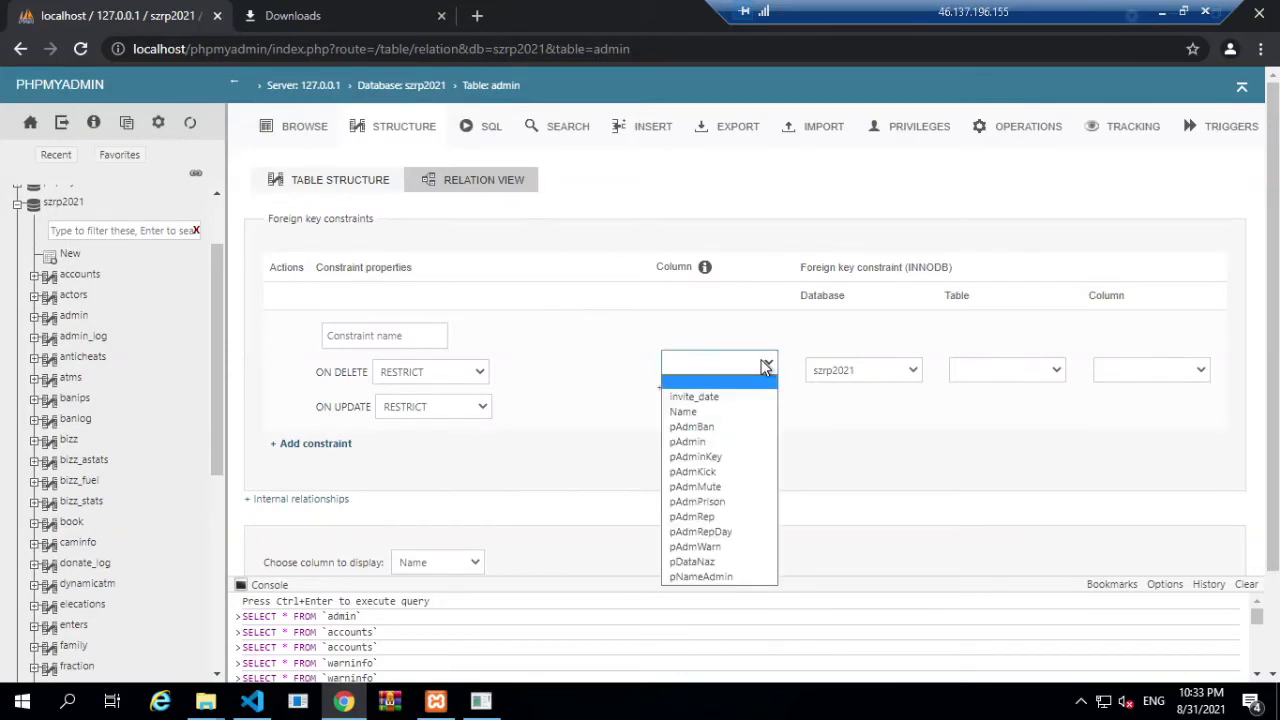
pyautogui.click(747, 412)
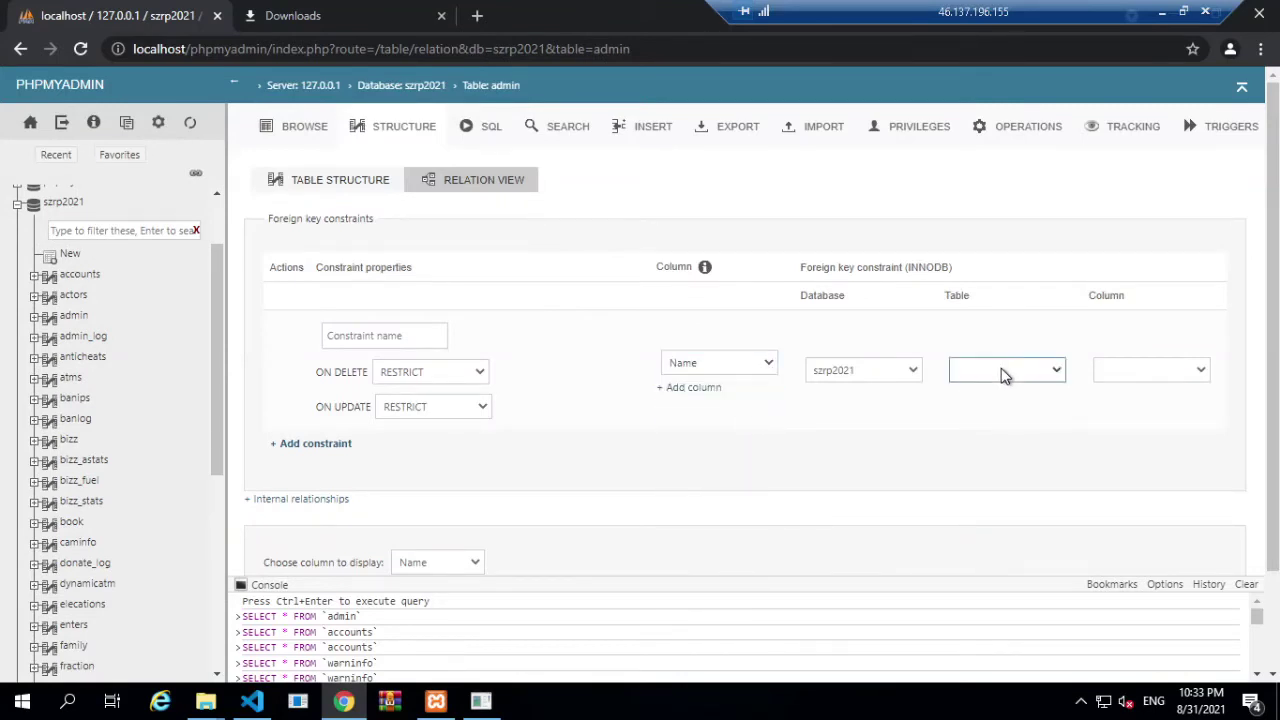
pyautogui.click(1003, 372)
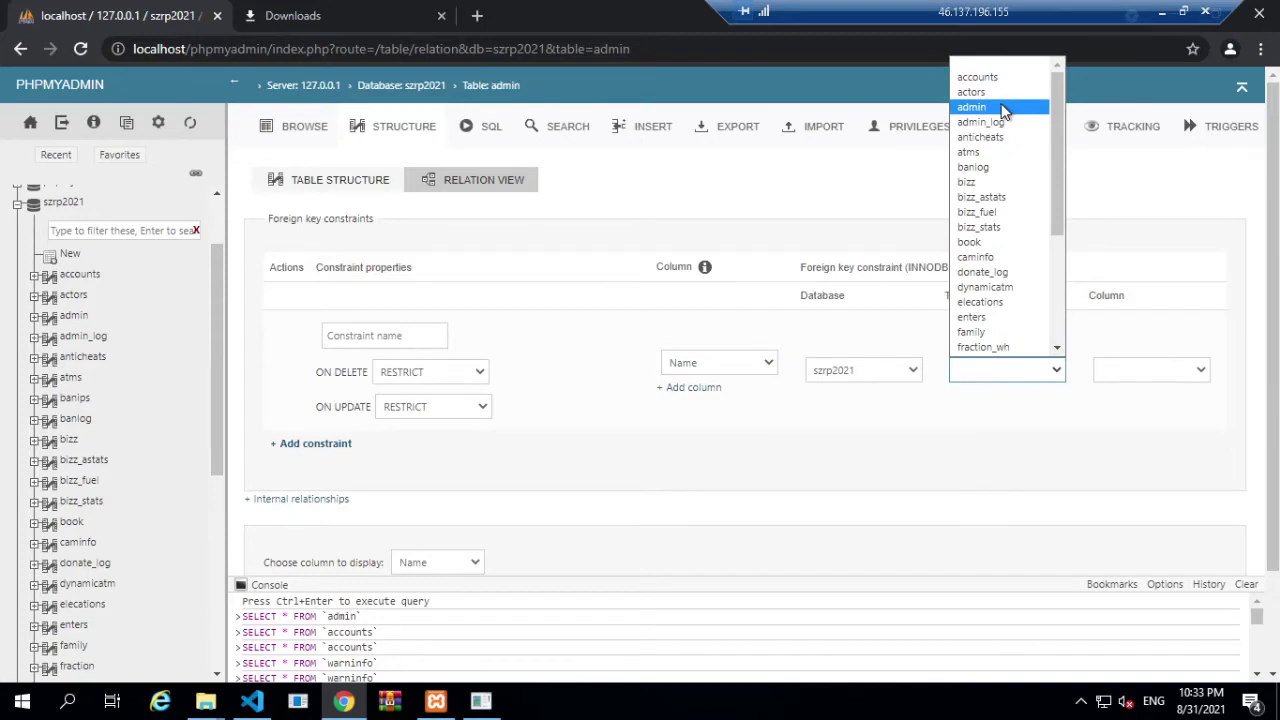
pyautogui.click(1003, 77)
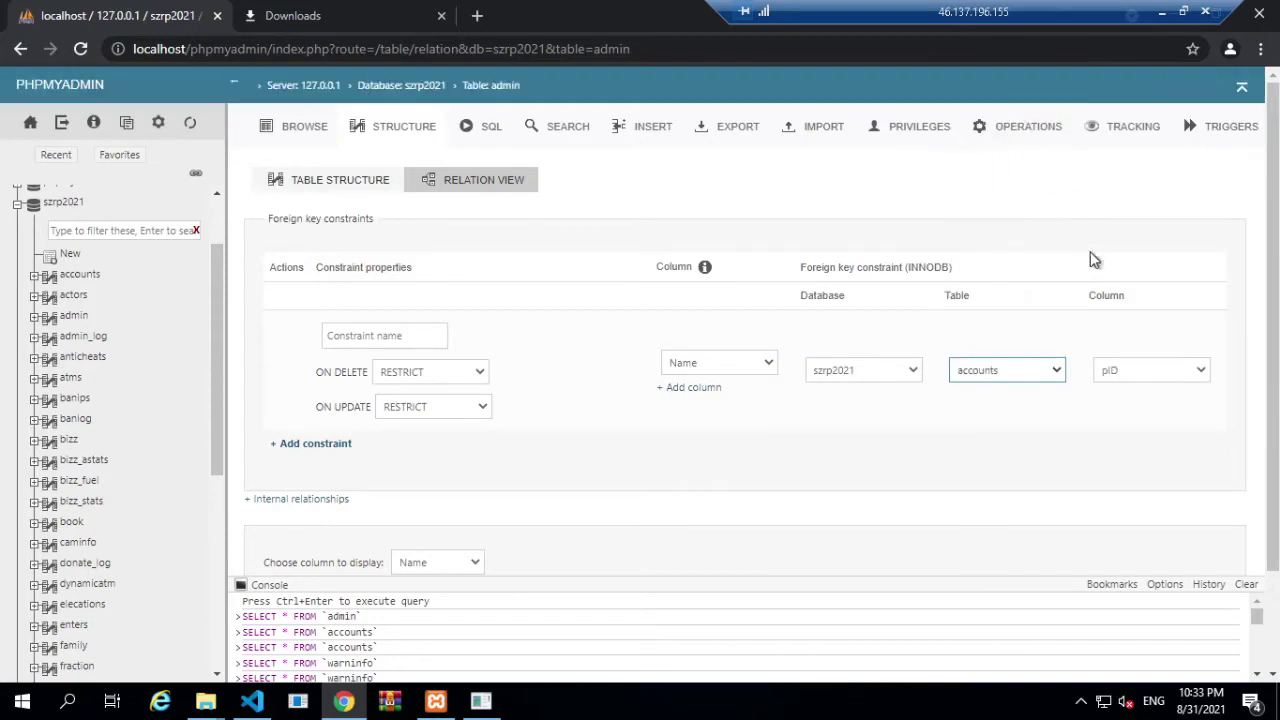
pyautogui.click(1138, 370)
pyautogui.click(1118, 434)
pyautogui.scroll(-1, 918, 428)
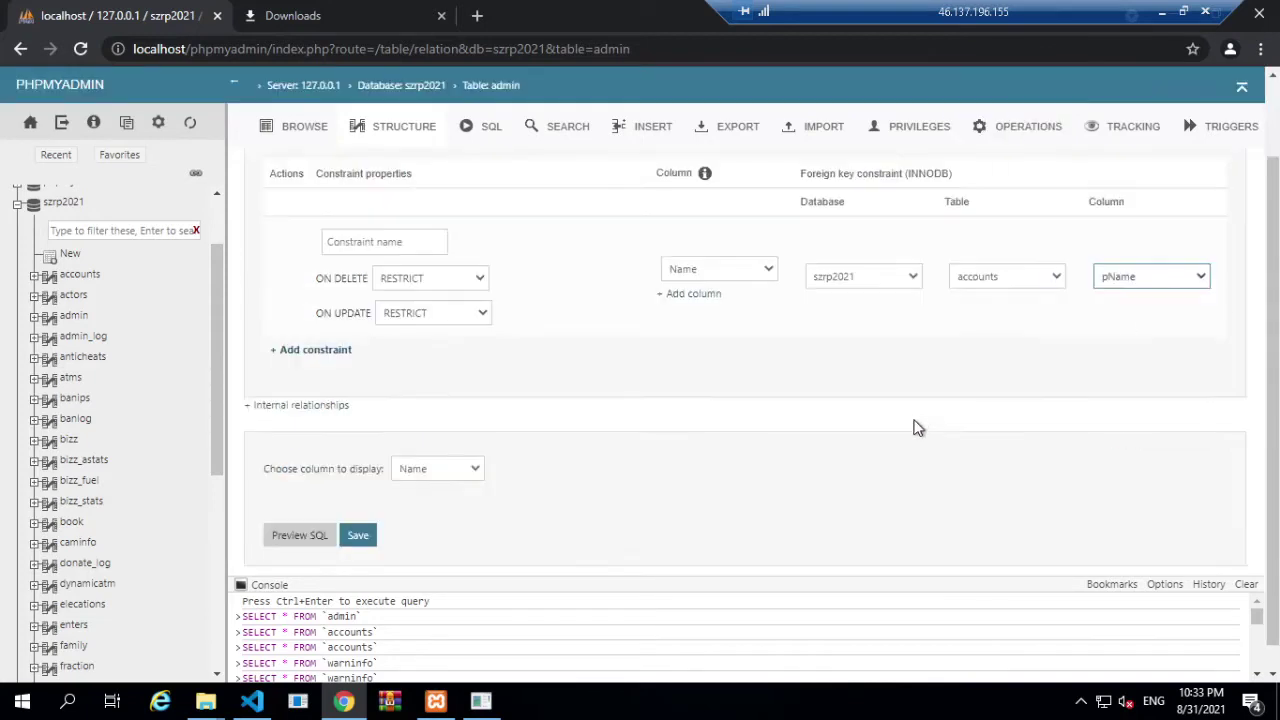
# Step: Set pNameAdmin as the admin table's display column and save the relation settings with the foreign key constraint
pyautogui.click(445, 480)
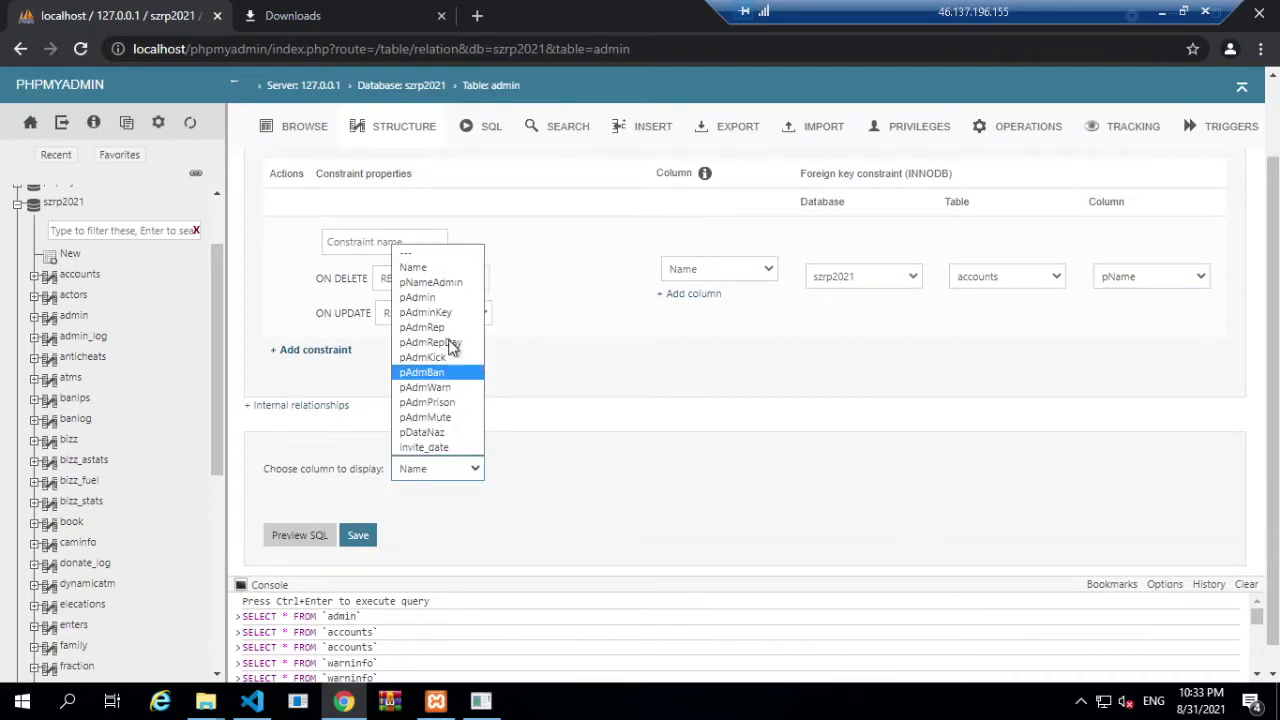
pyautogui.click(459, 270)
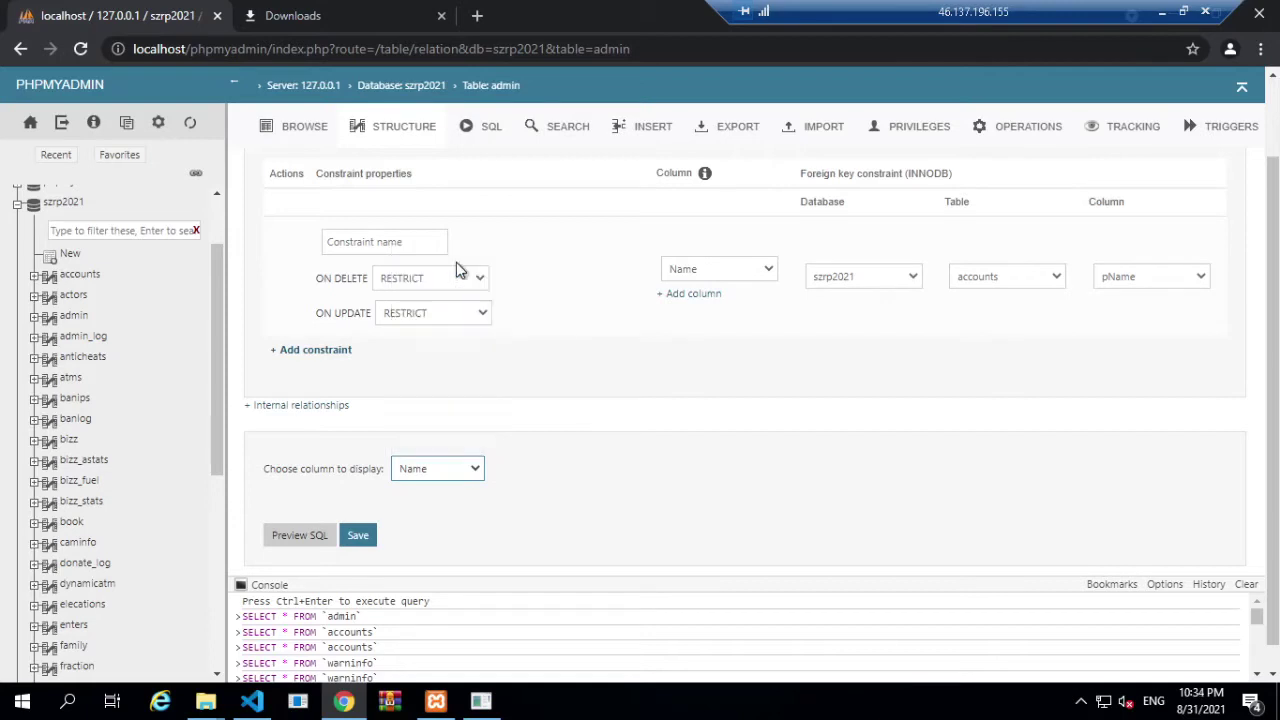
pyautogui.click(466, 470)
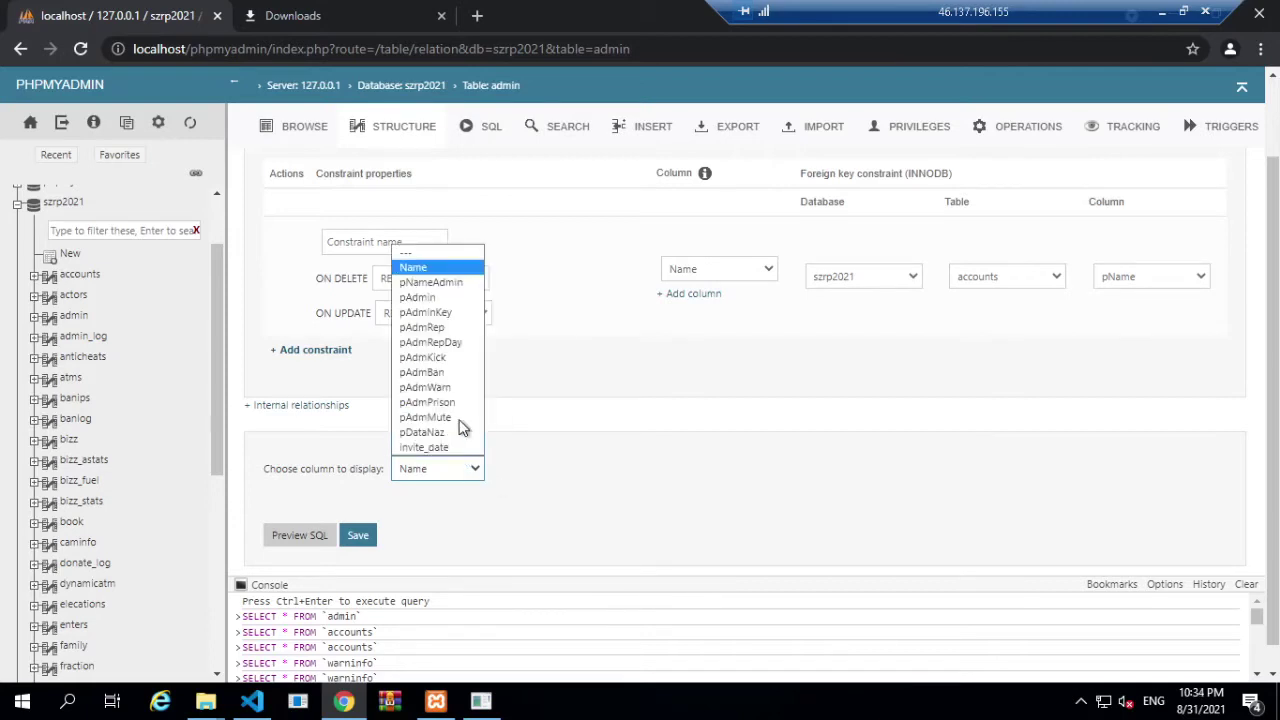
pyautogui.click(444, 284)
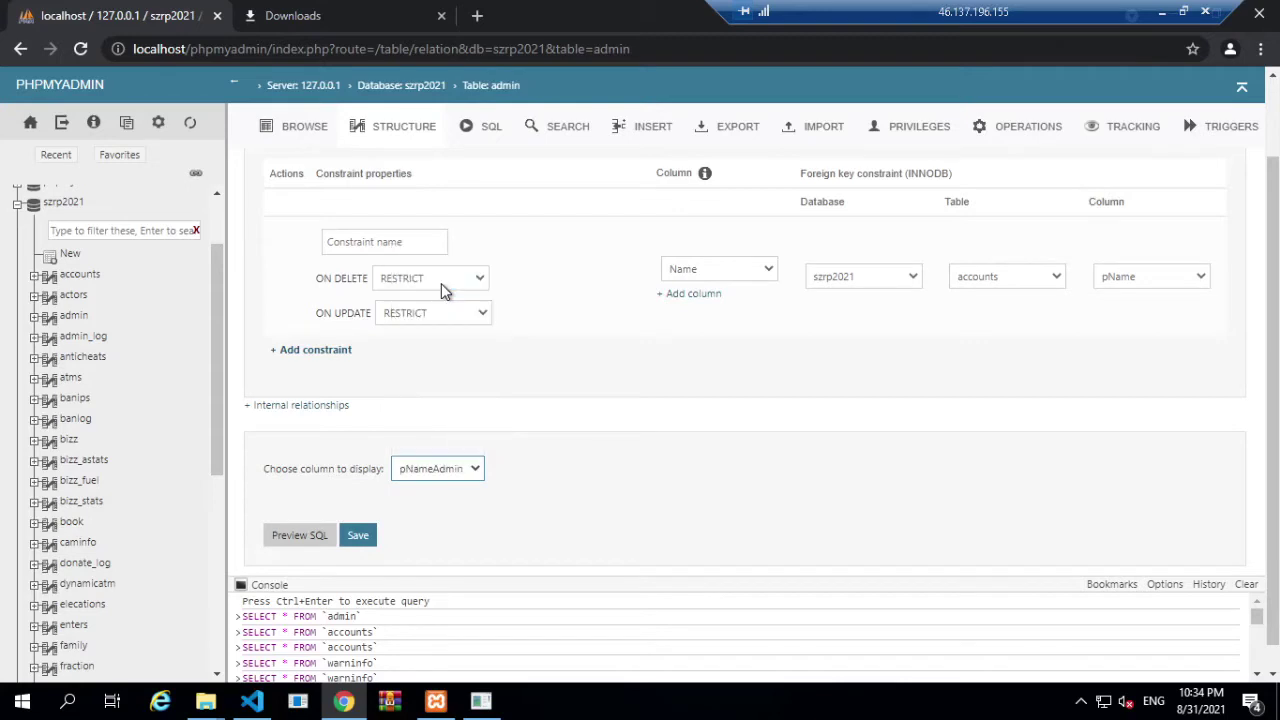
pyautogui.click(362, 540)
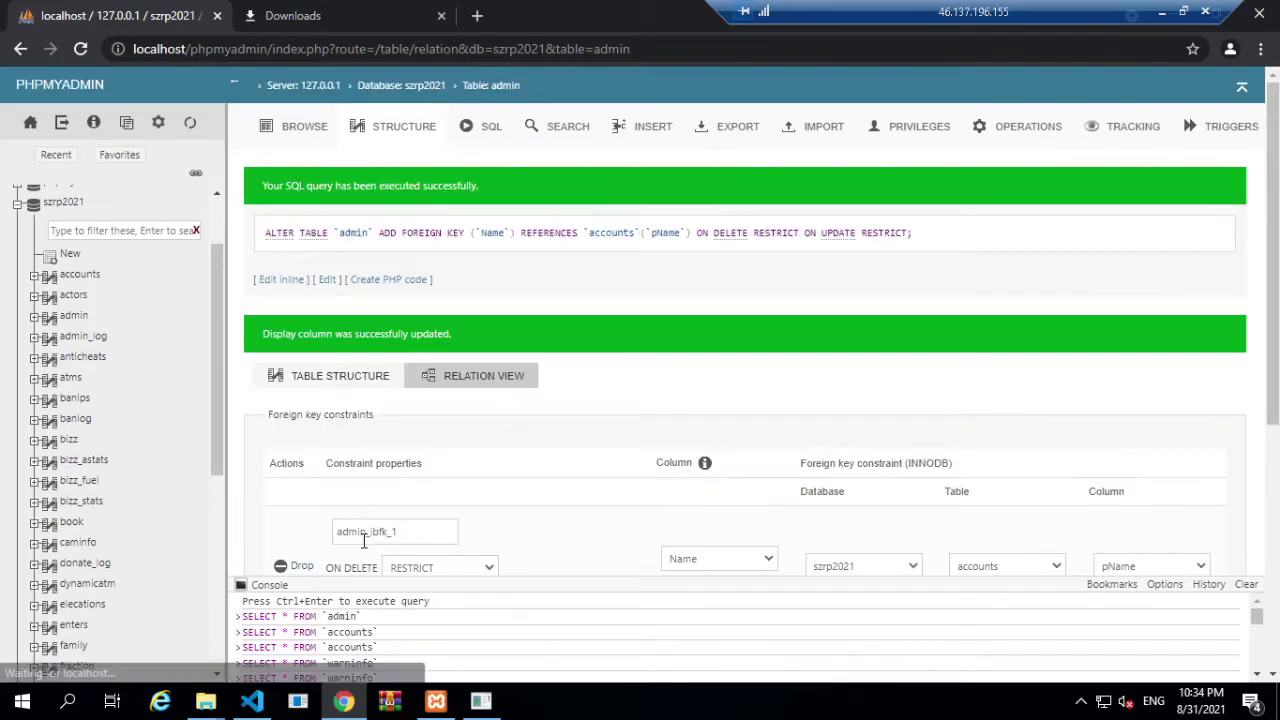
# Step: Review the accounts table's rows and relations, and look through the rows of the bizz table
pyautogui.click(86, 279)
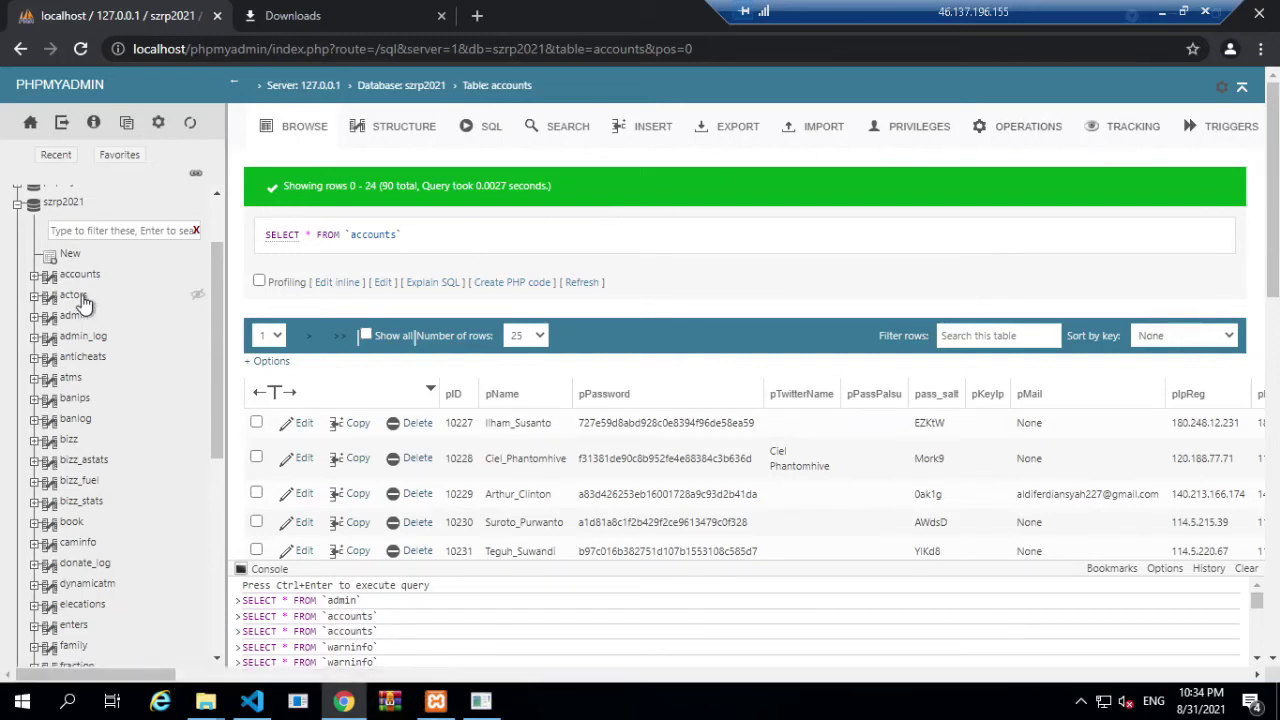
pyautogui.click(400, 134)
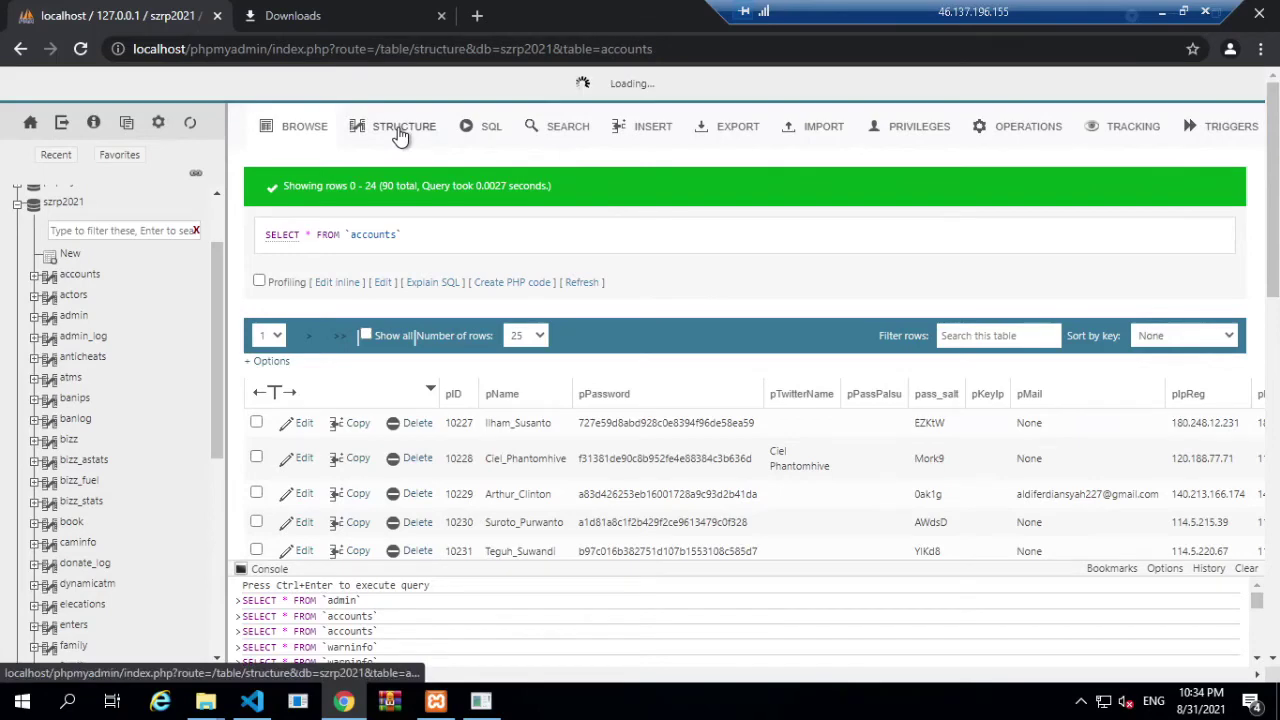
pyautogui.click(473, 186)
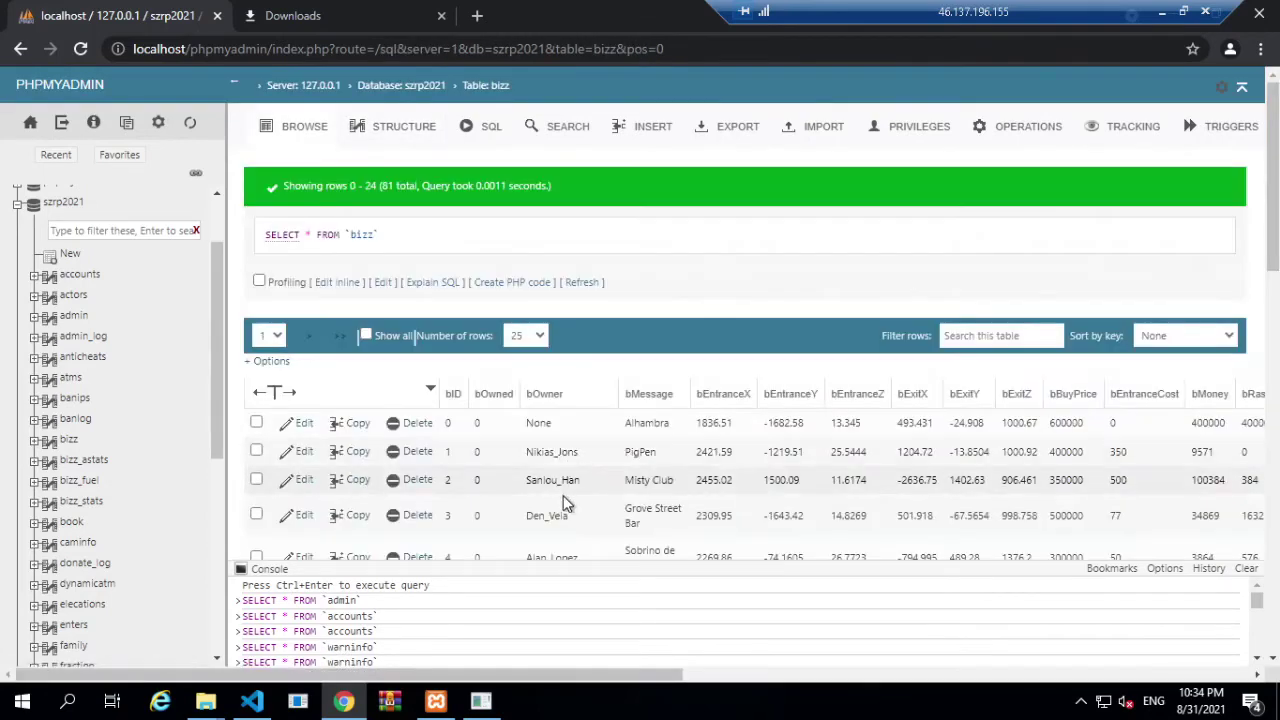
pyautogui.scroll(-1, 563, 497)
pyautogui.scroll(1, 565, 503)
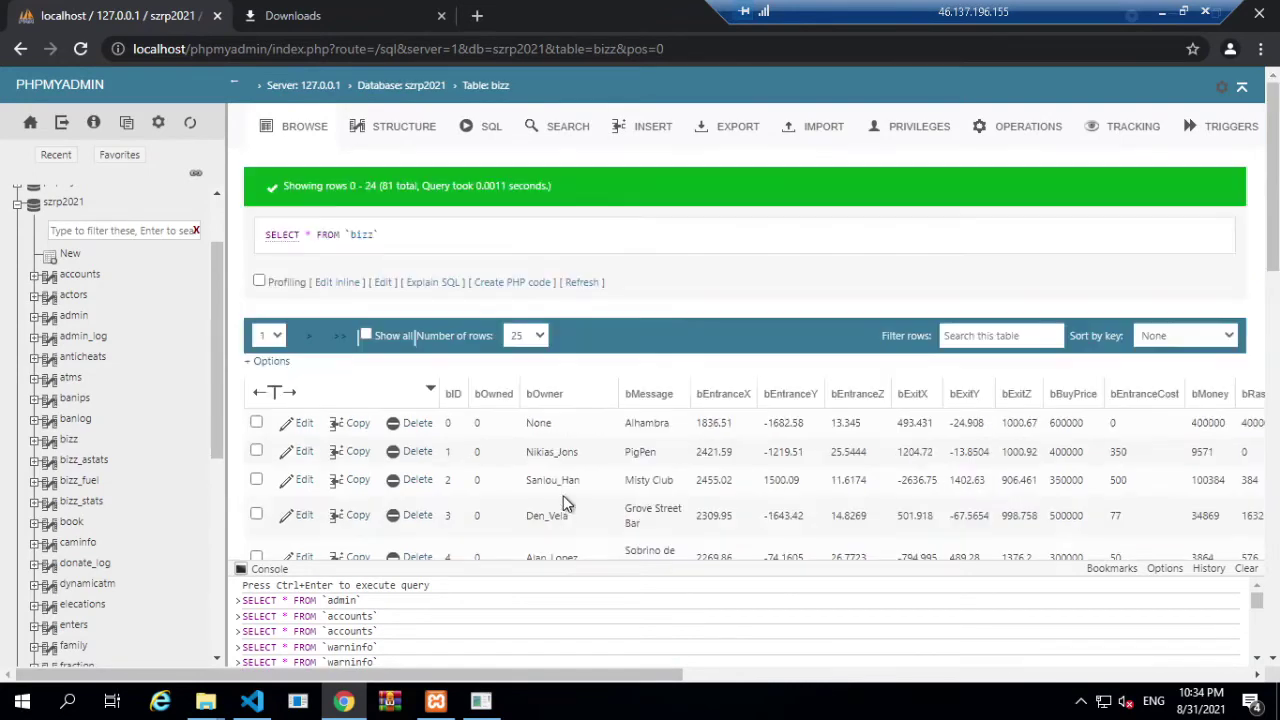
# Step: In the bizz table's relation view, add and save a foreign key constraint from bOwner to pName of the szrp2021 accounts table
pyautogui.click(397, 140)
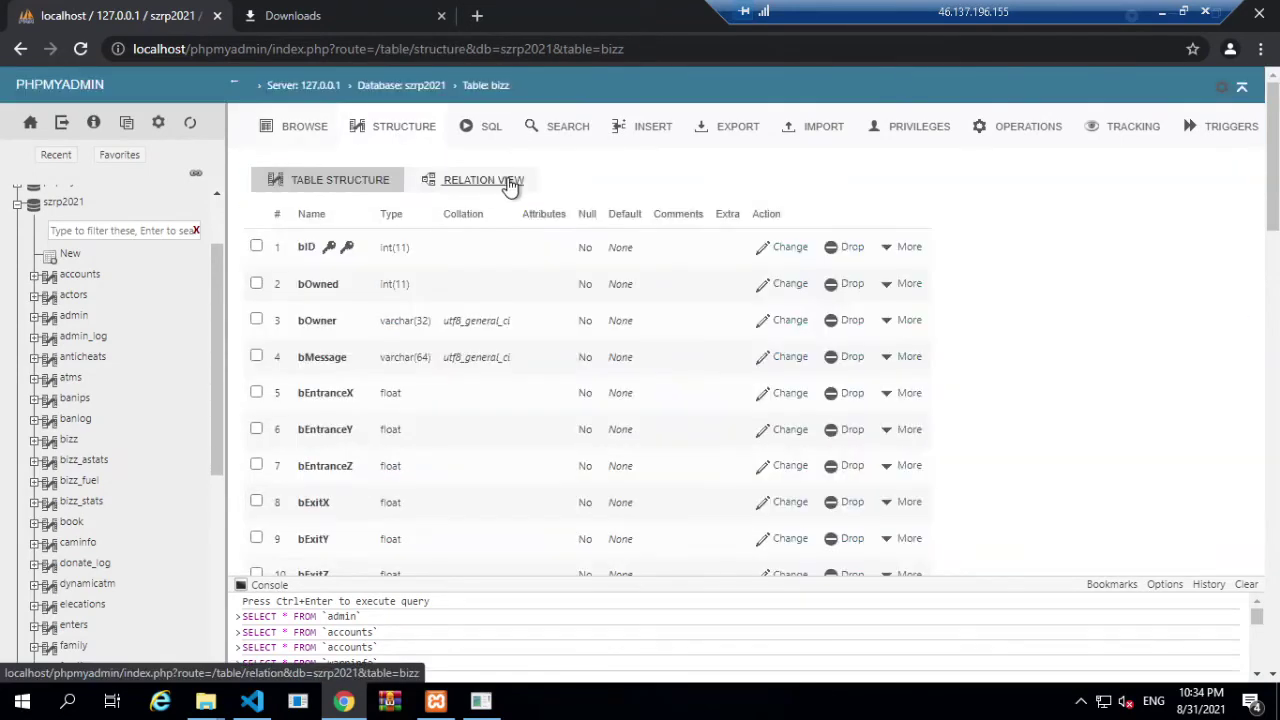
pyautogui.click(500, 185)
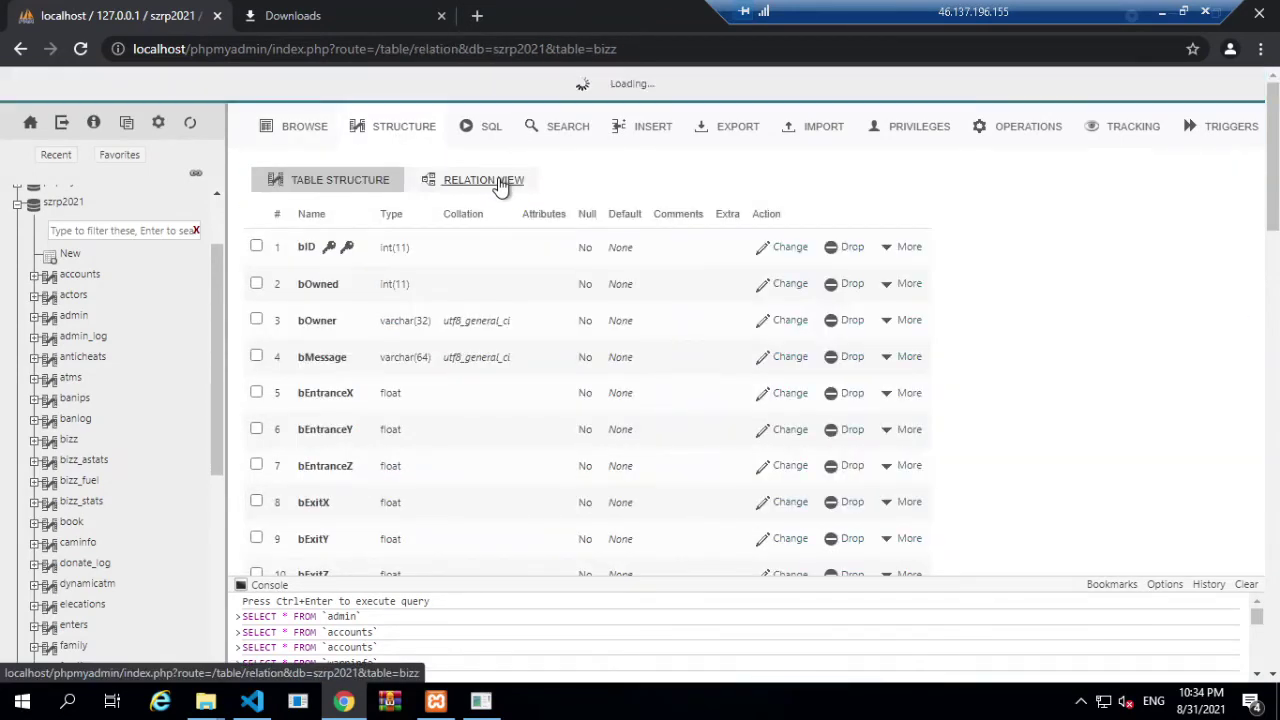
pyautogui.click(749, 366)
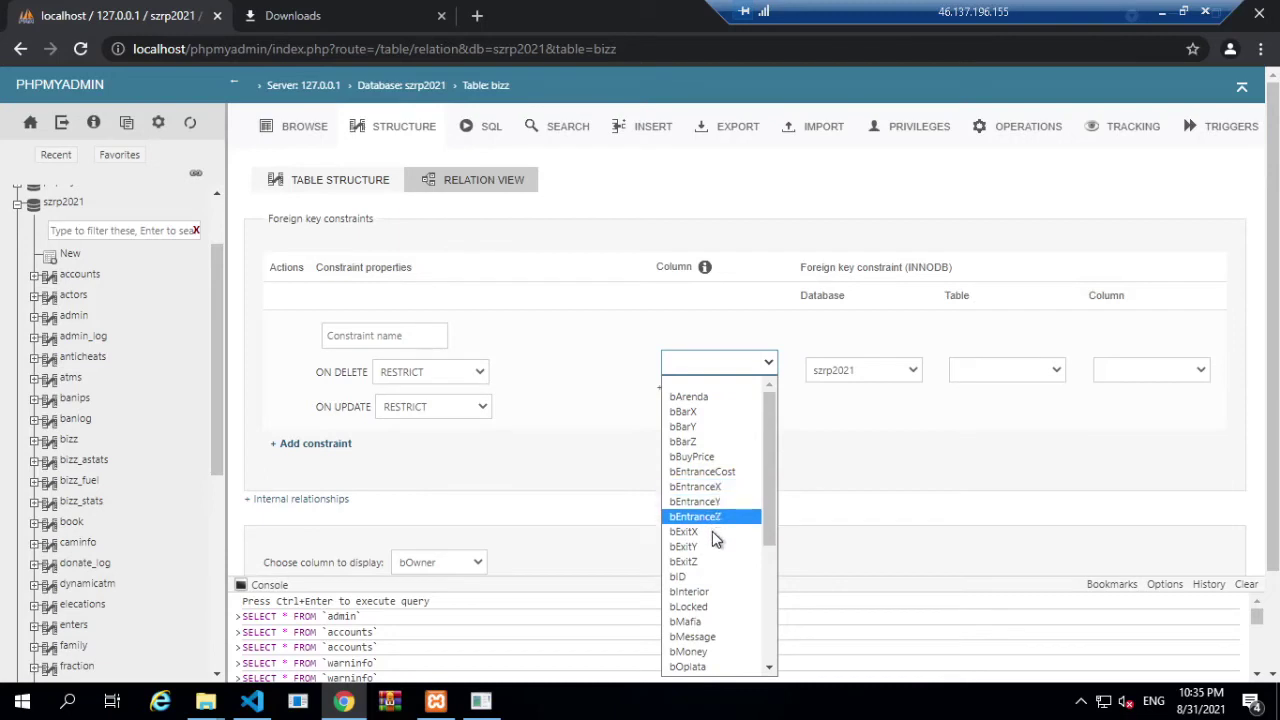
pyautogui.scroll(-2, 714, 535)
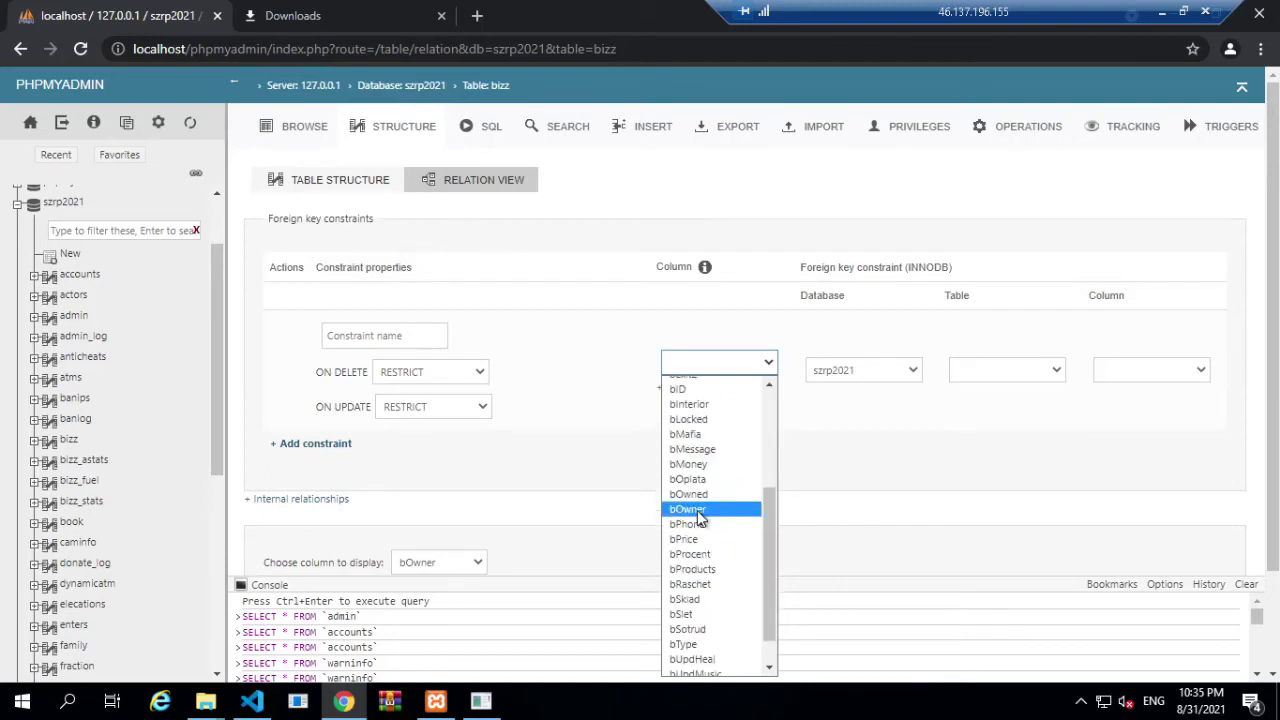
pyautogui.click(700, 510)
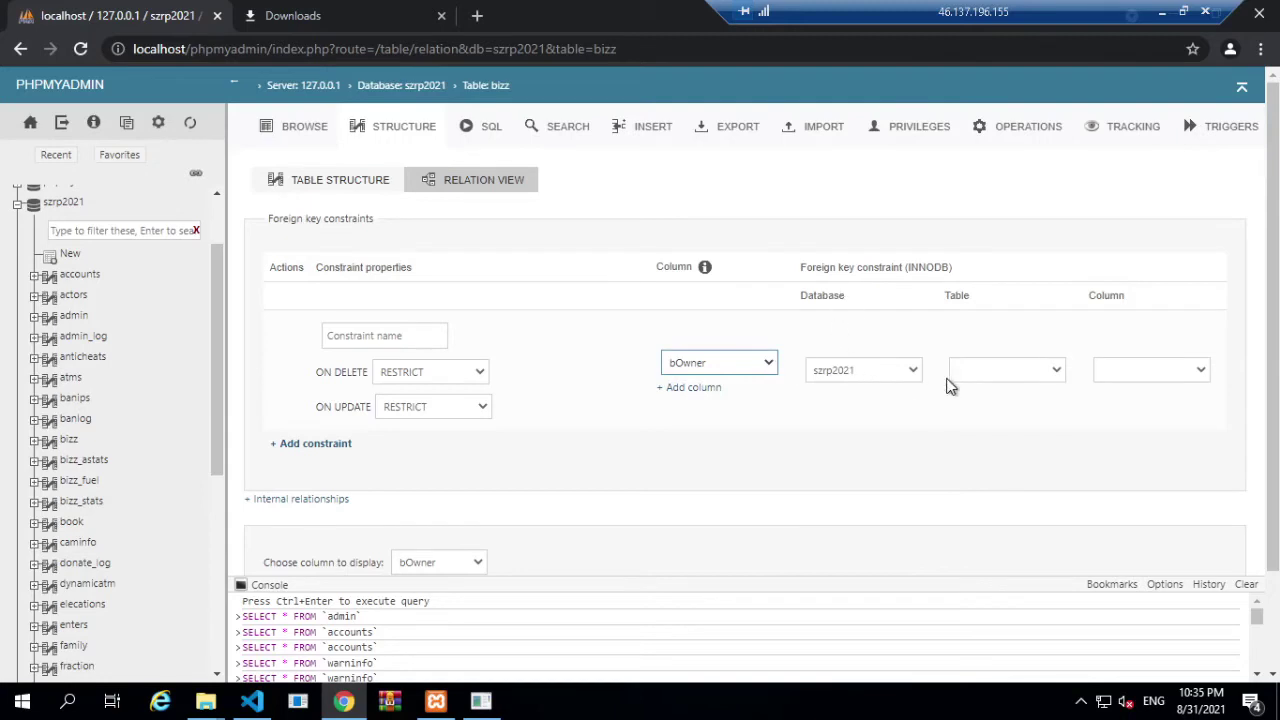
pyautogui.click(1002, 372)
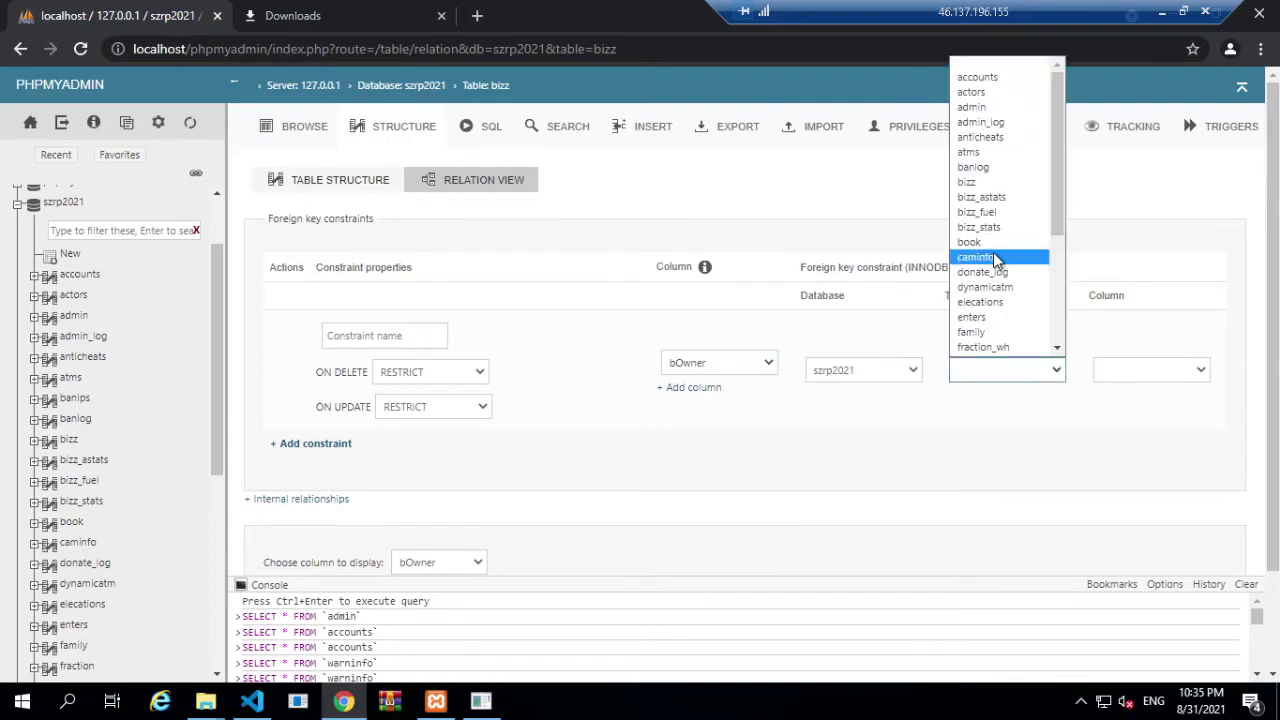
pyautogui.click(996, 79)
pyautogui.press('Down')
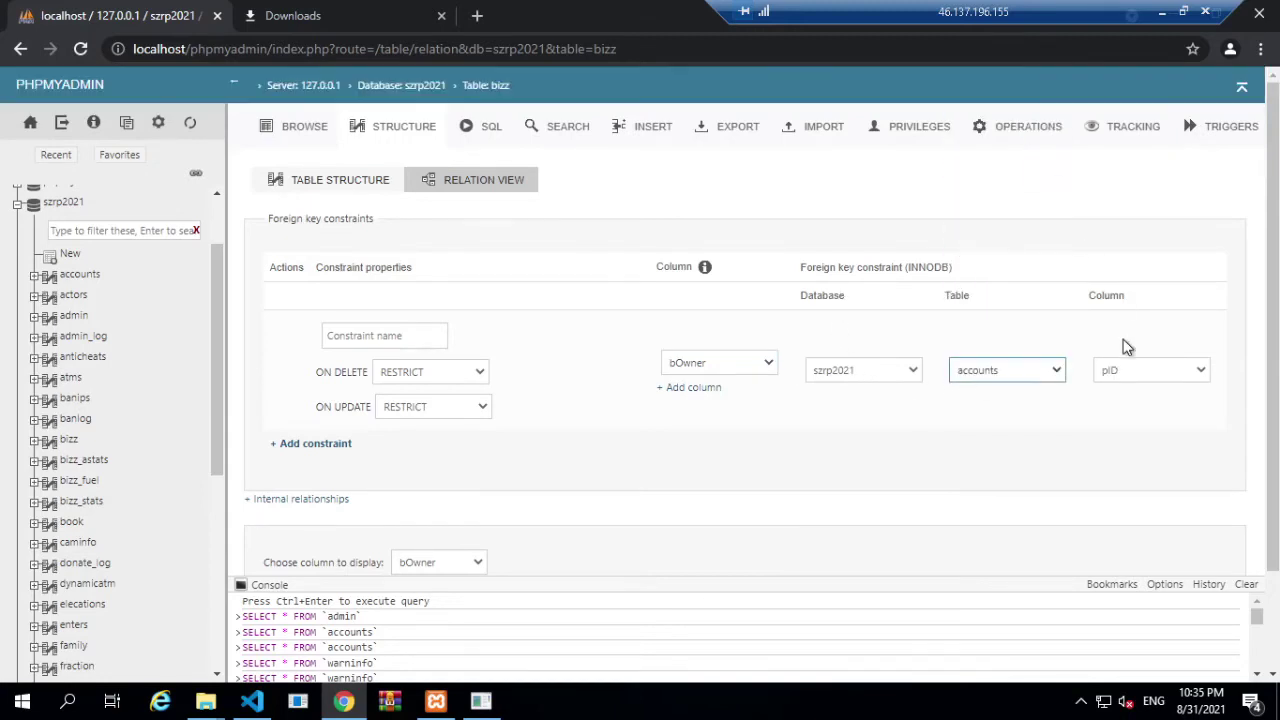
pyautogui.click(1133, 375)
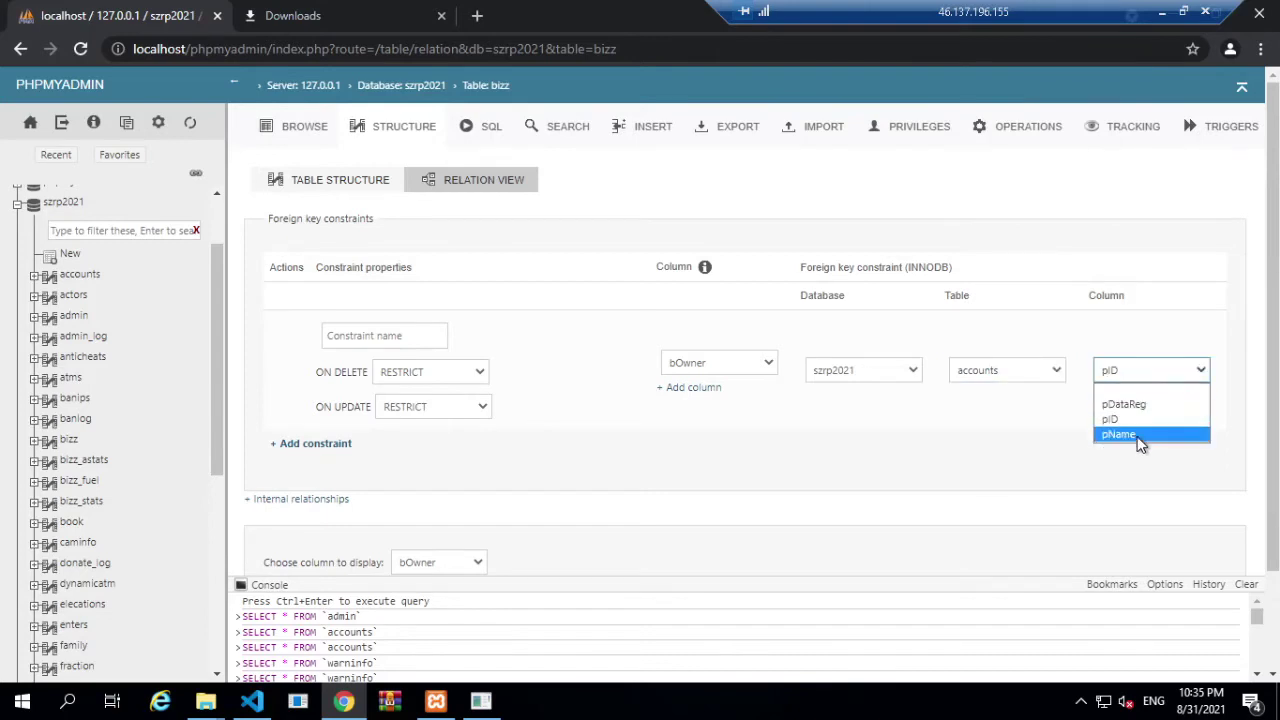
pyautogui.click(1137, 436)
pyautogui.scroll(-1, 660, 458)
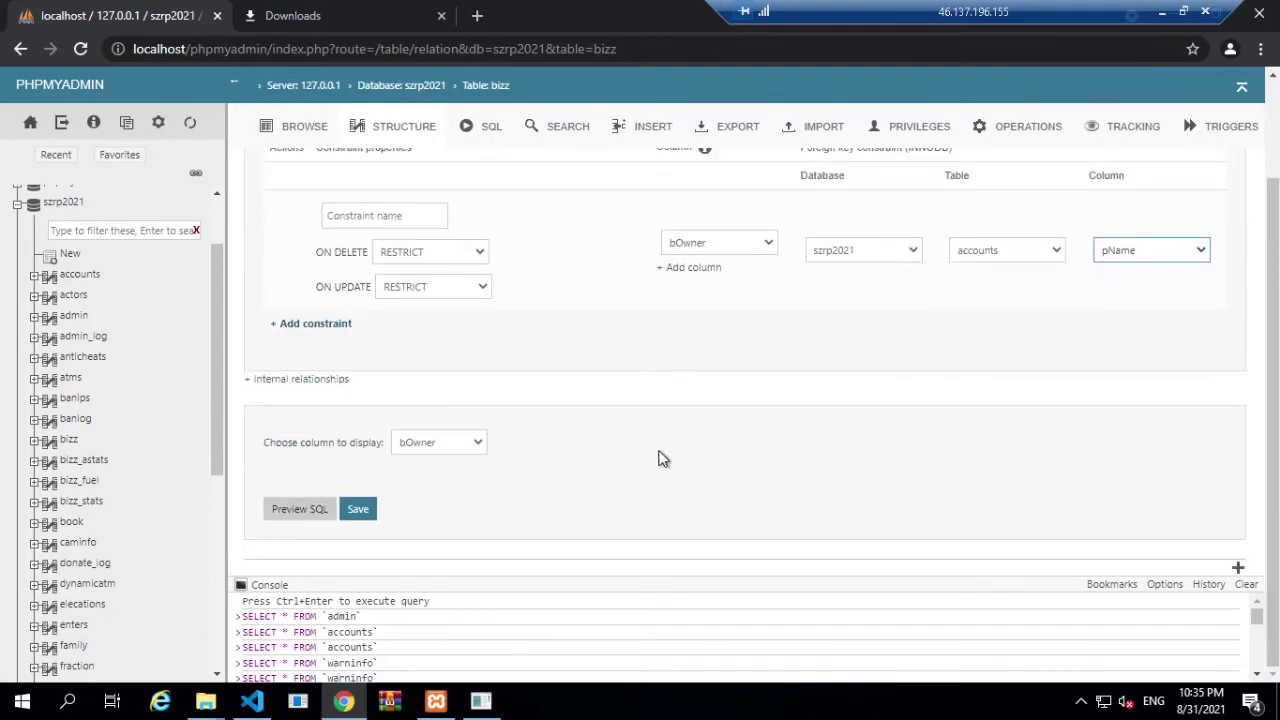
pyautogui.click(365, 514)
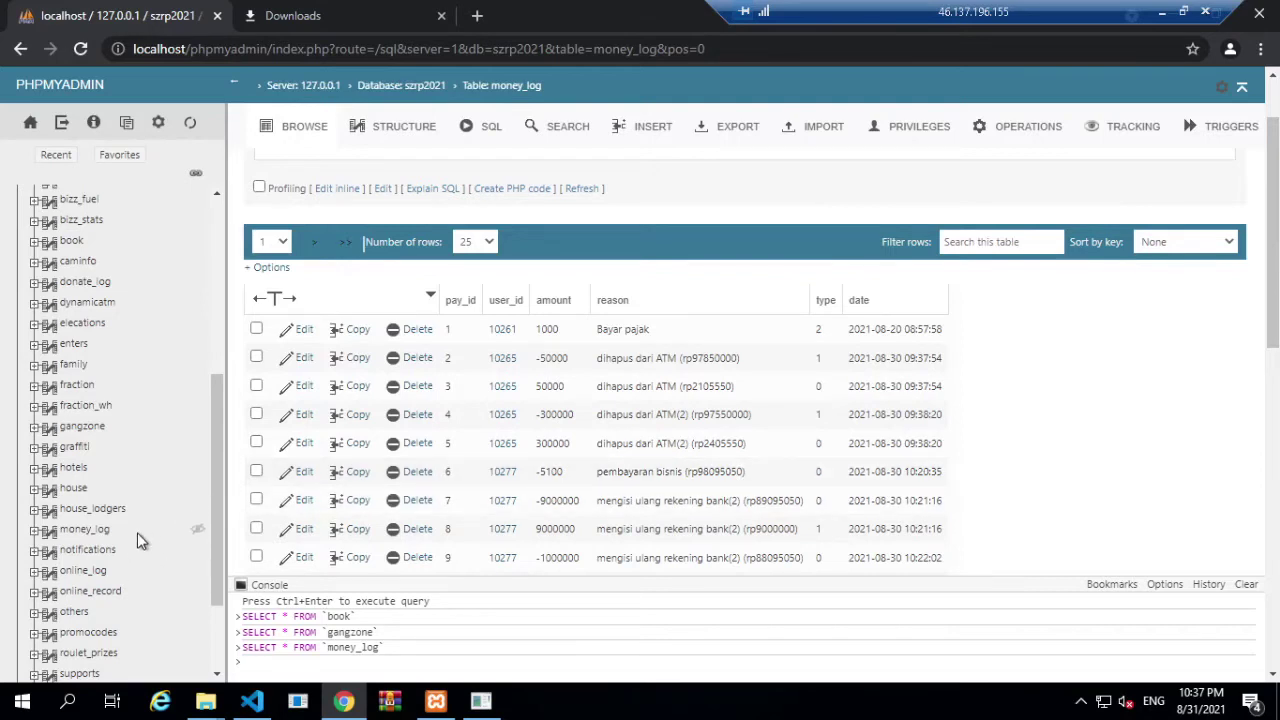
# Step: Examine the money_log table's foreign key constraints and its display column options in the relation view
pyautogui.click(370, 130)
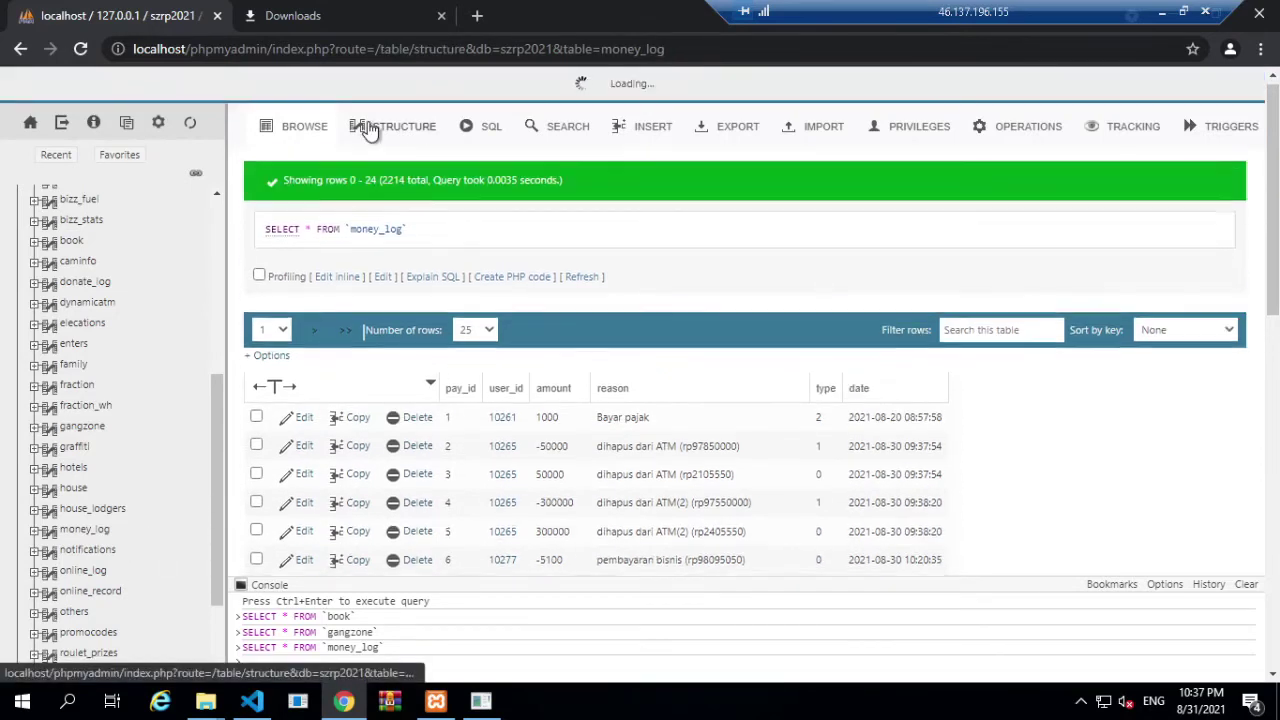
pyautogui.click(483, 183)
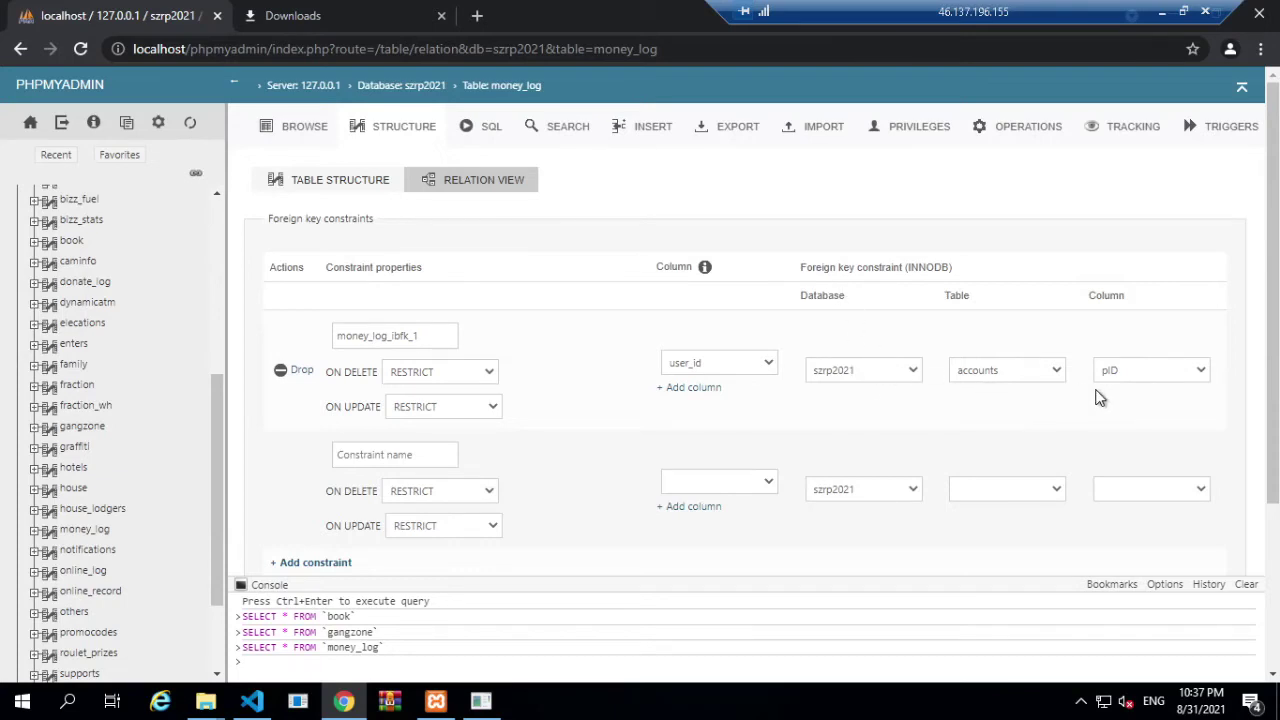
pyautogui.scroll(-3, 966, 420)
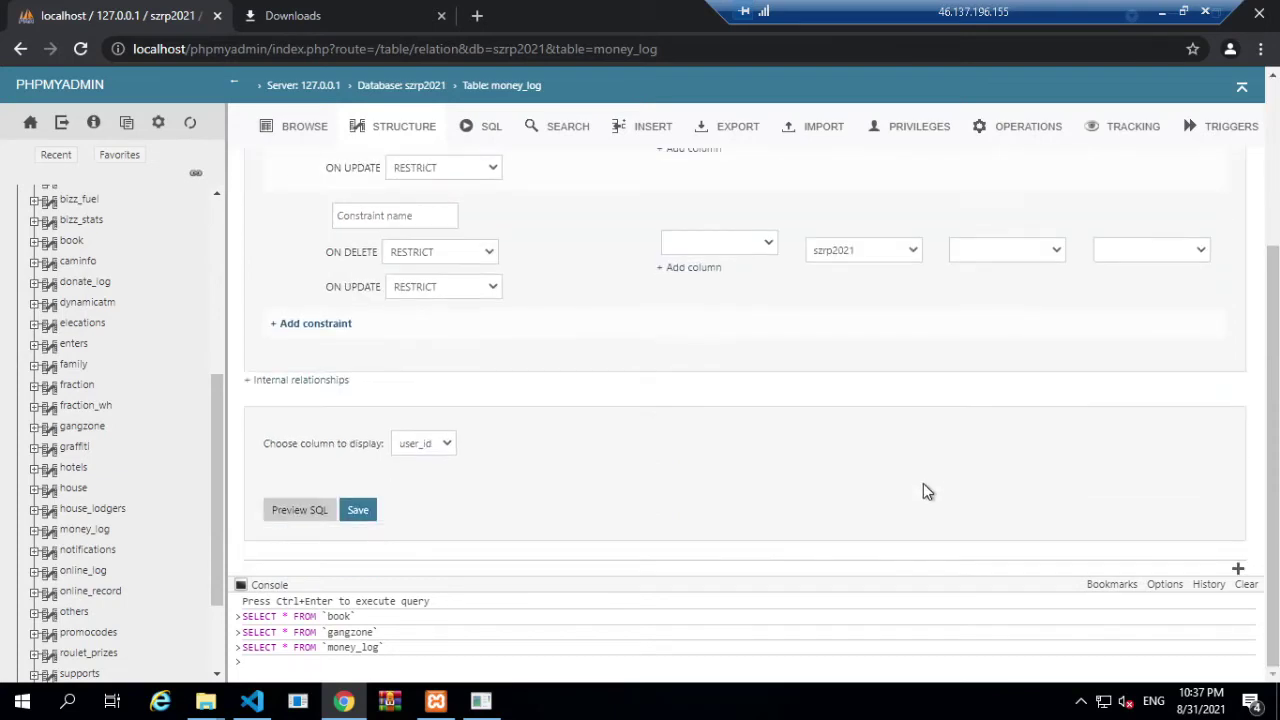
pyautogui.click(424, 442)
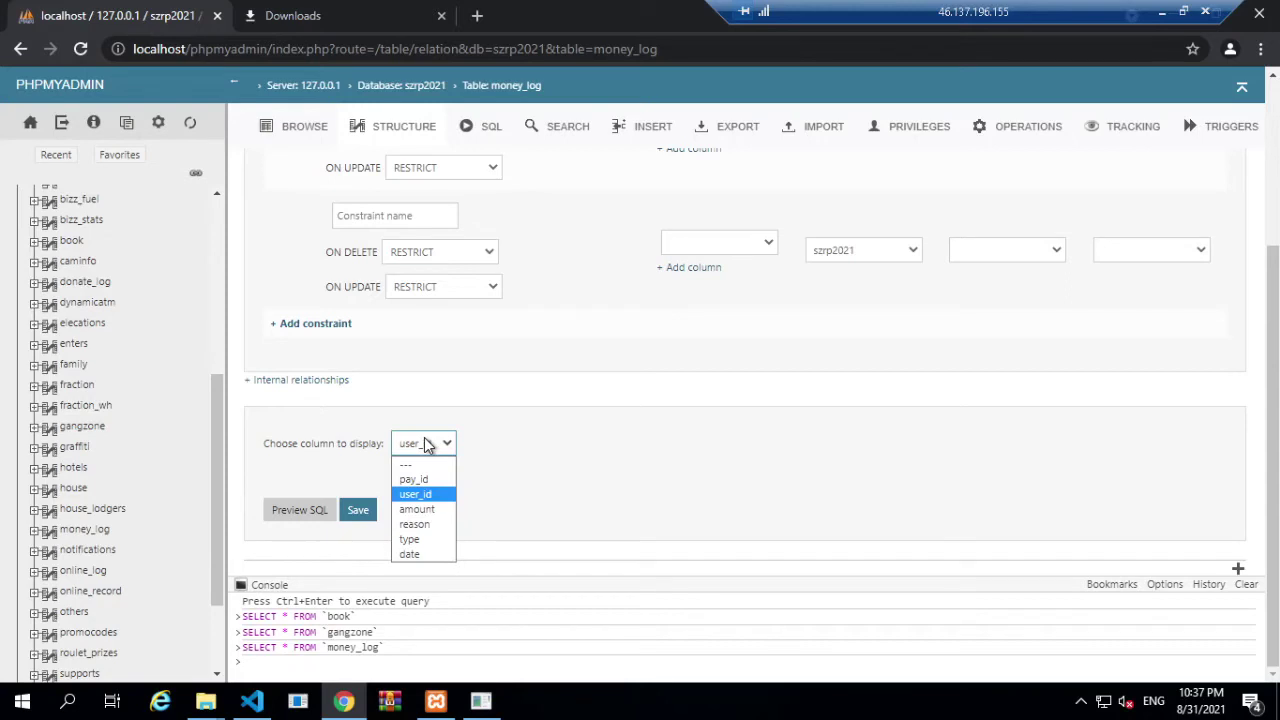
pyautogui.click(424, 444)
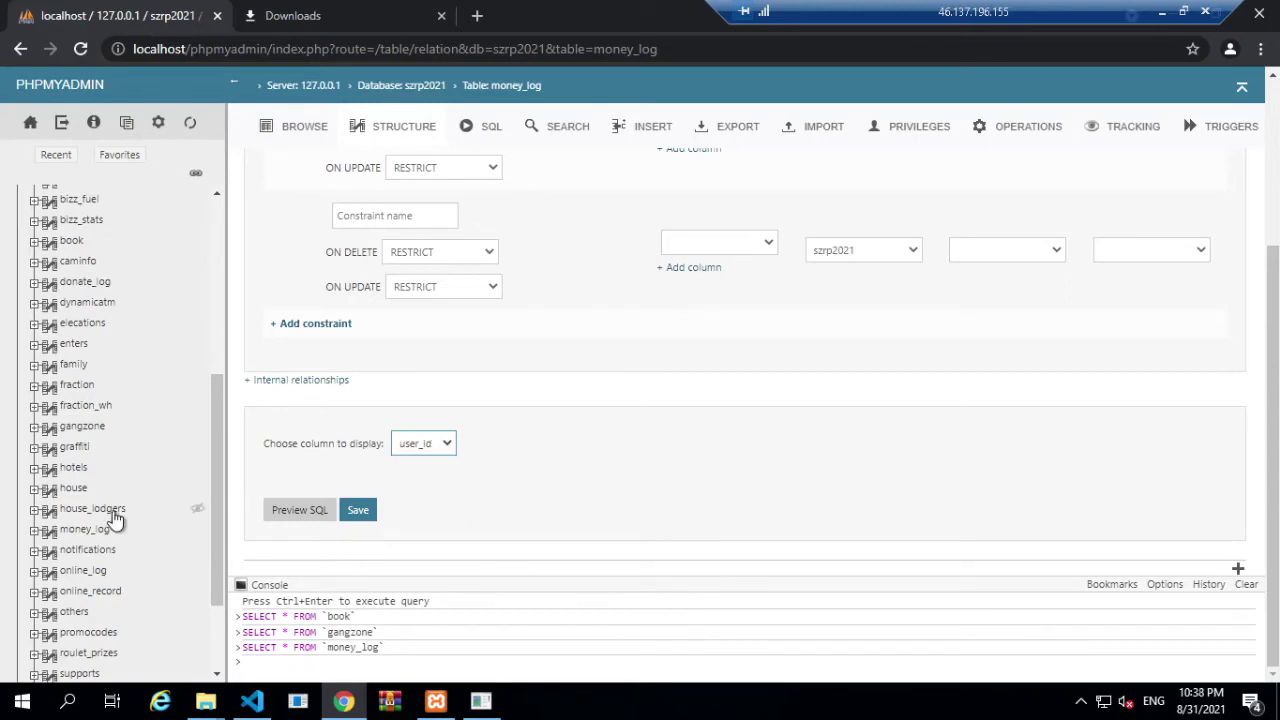
# Step: Browse the rows of the money_log and notifications tables to examine their user_id columns
pyautogui.scroll(-1, 125, 474)
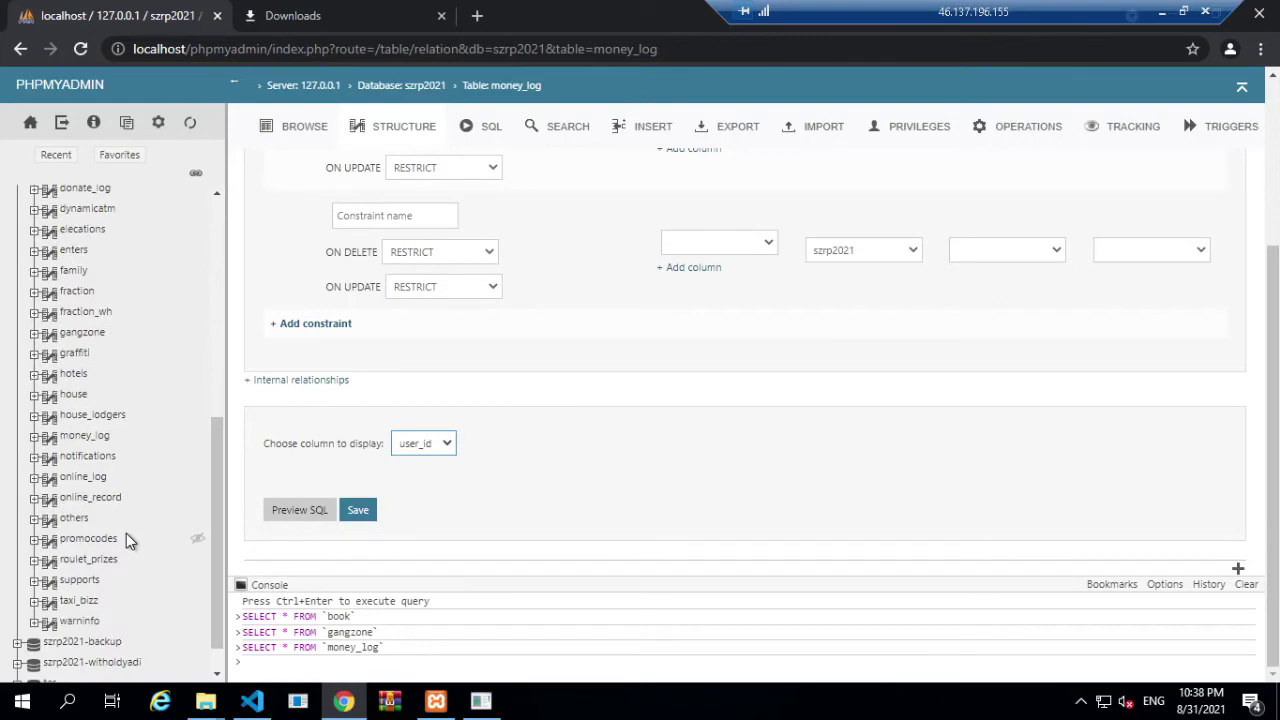
pyautogui.click(303, 138)
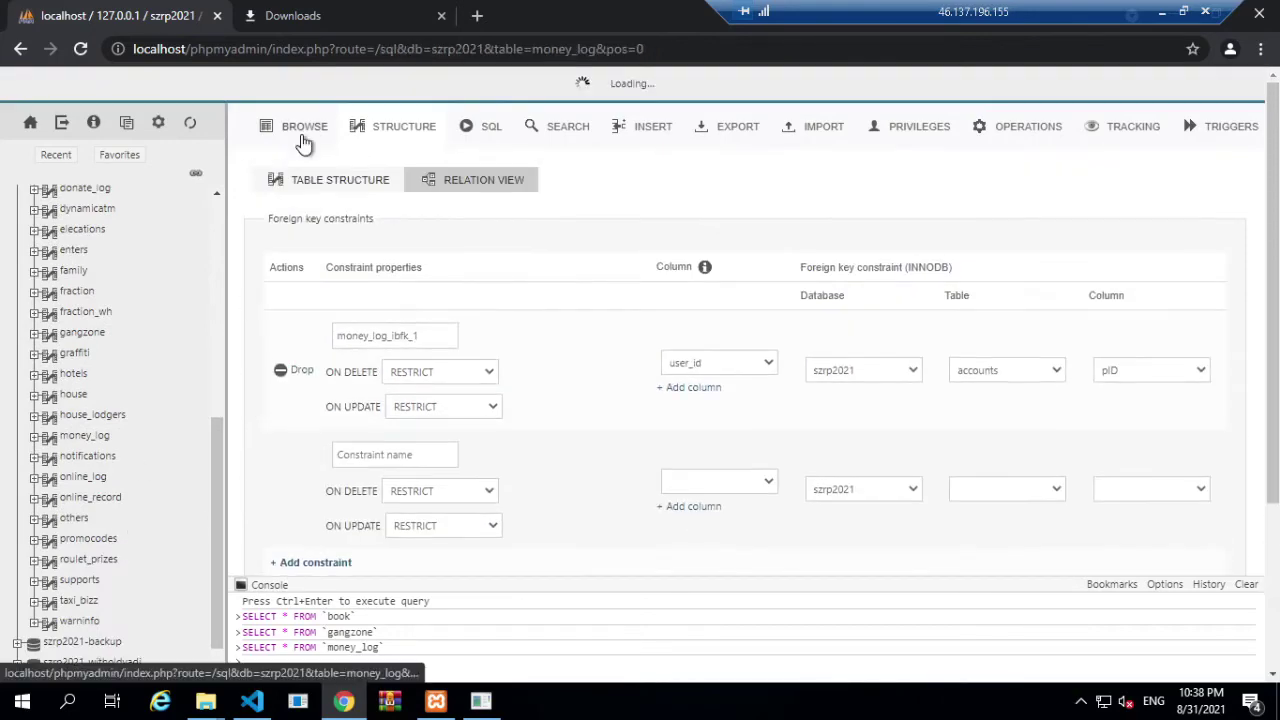
pyautogui.scroll(-1, 519, 412)
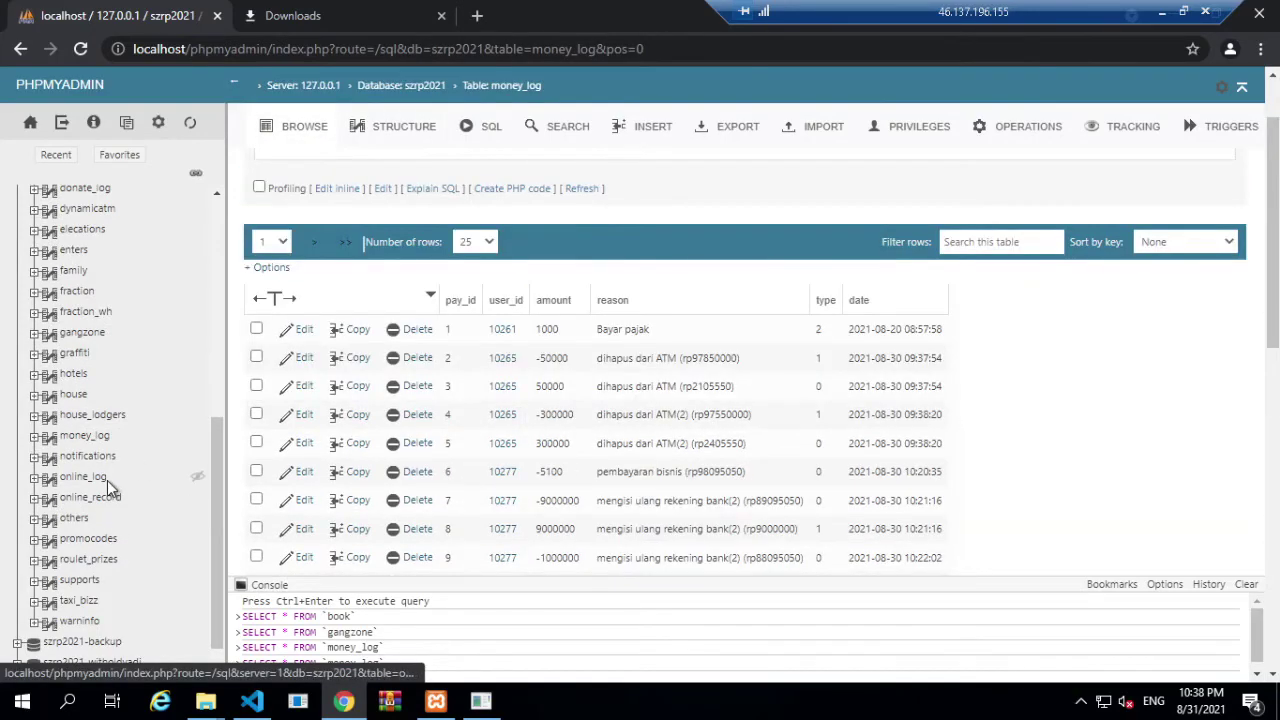
pyautogui.click(105, 459)
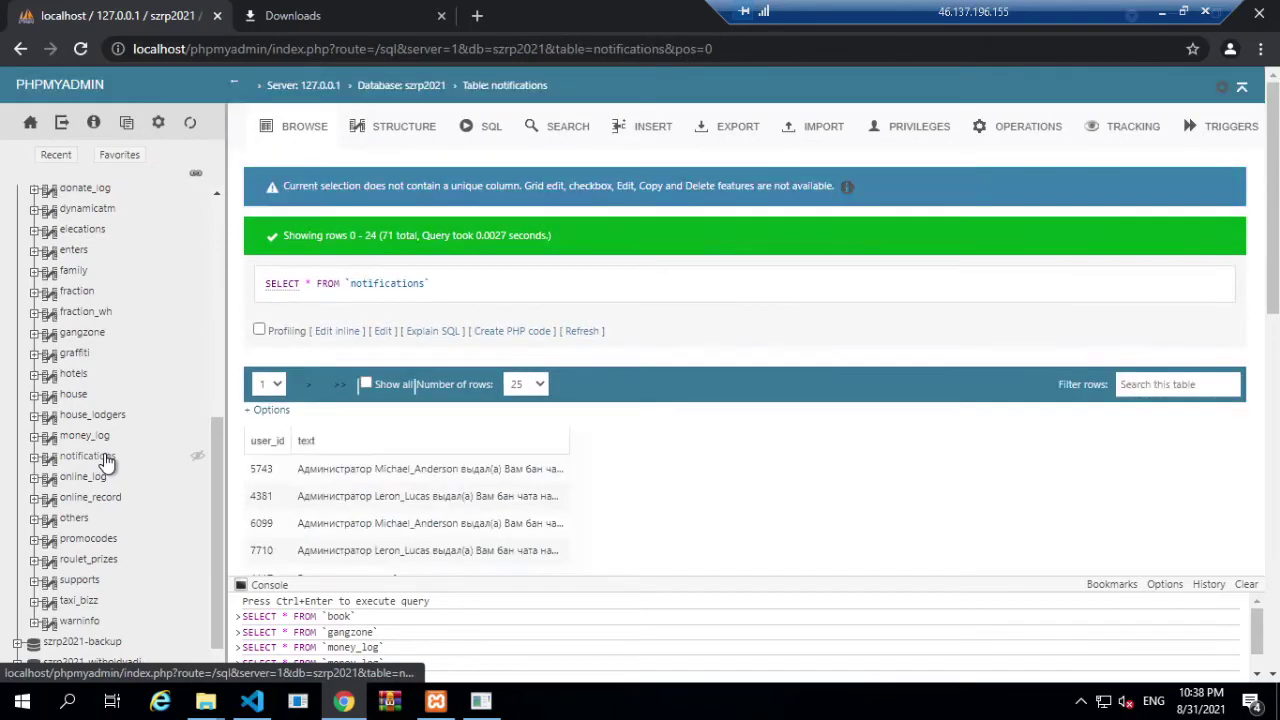
pyautogui.scroll(-9, 484, 491)
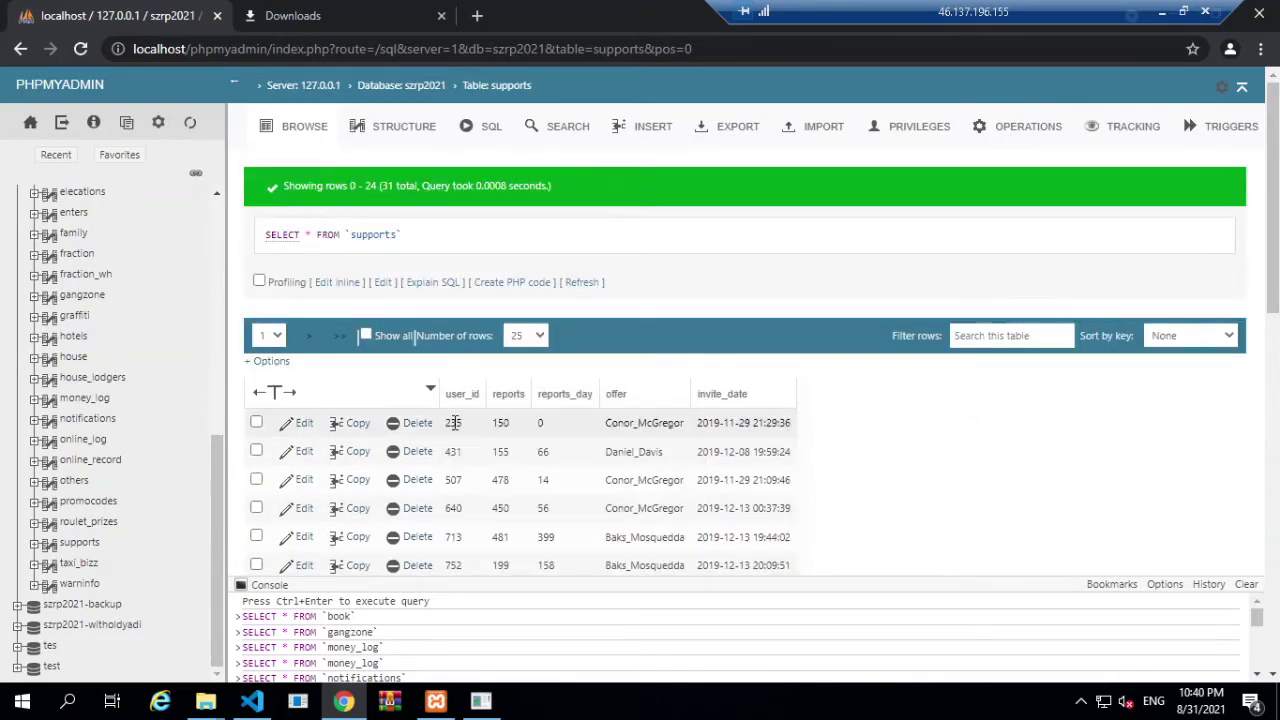
# Step: Add one new column after user_id in the structure of the supports table
pyautogui.click(395, 138)
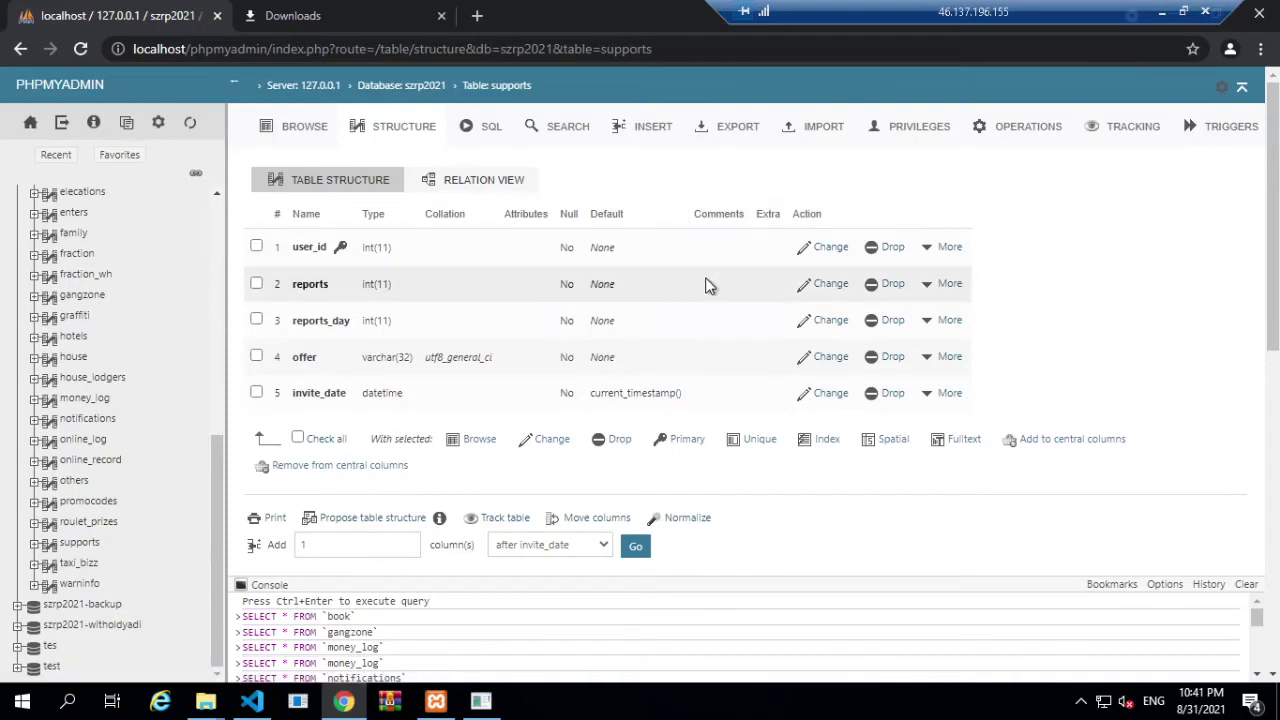
pyautogui.click(603, 545)
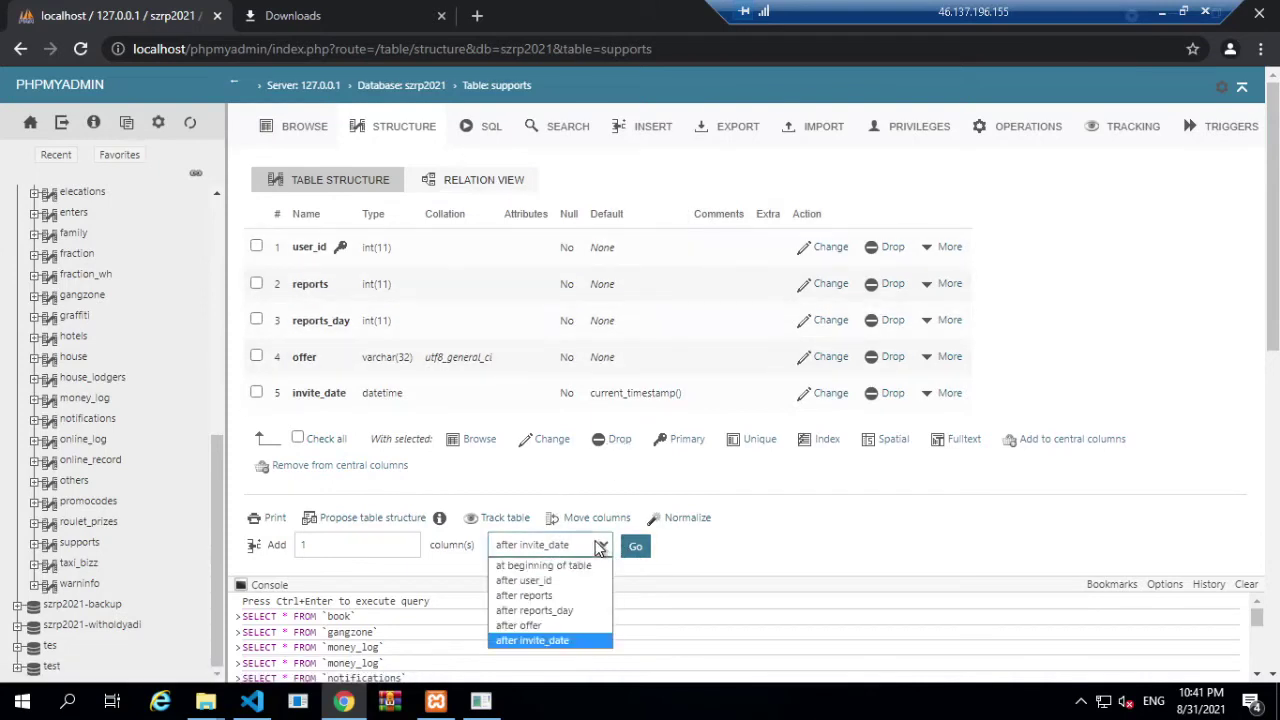
pyautogui.click(550, 585)
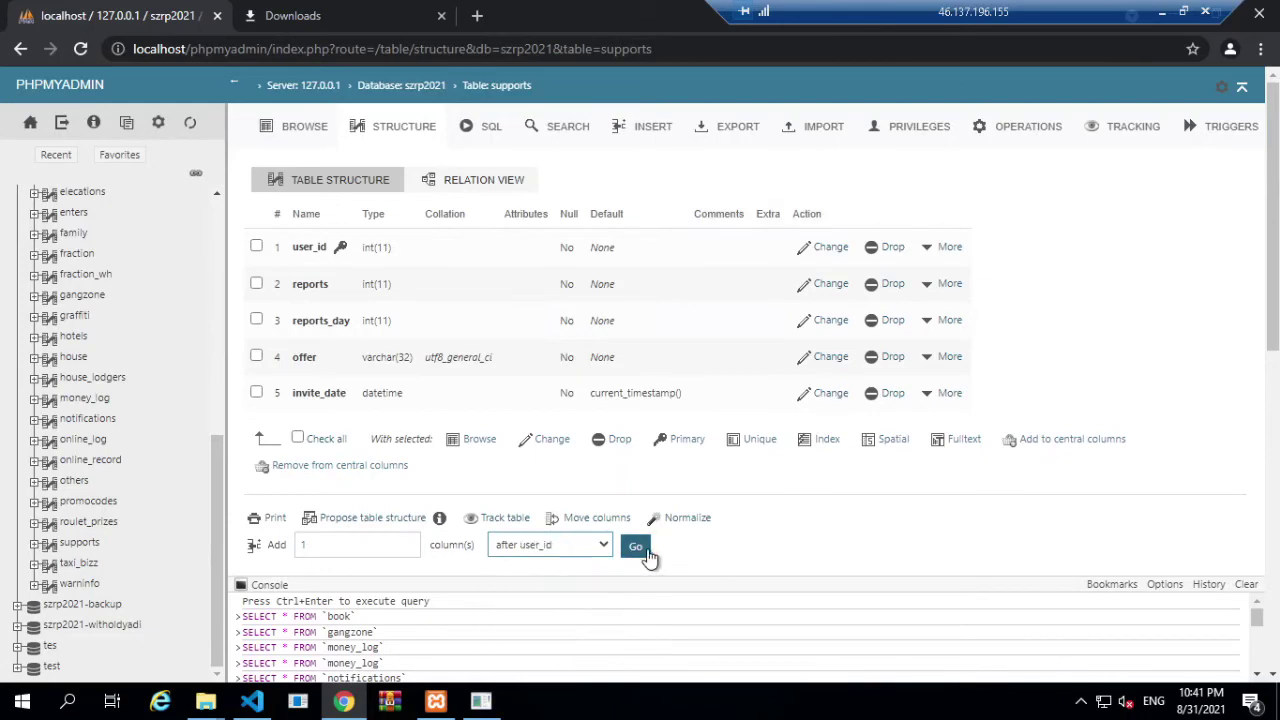
pyautogui.click(636, 547)
# Step: Check the support_id values in the supports rows and view the table's column structure
pyautogui.hotkey('alt', 'Left')
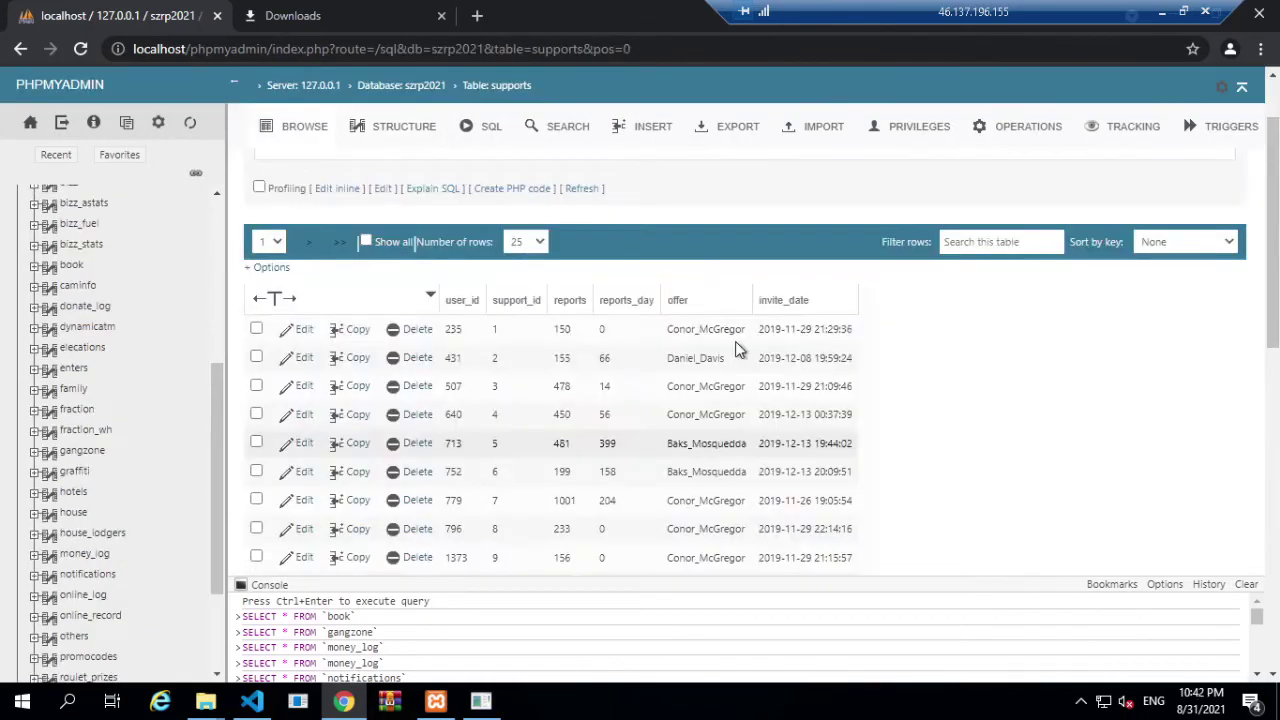
pyautogui.scroll(1, 600, 300)
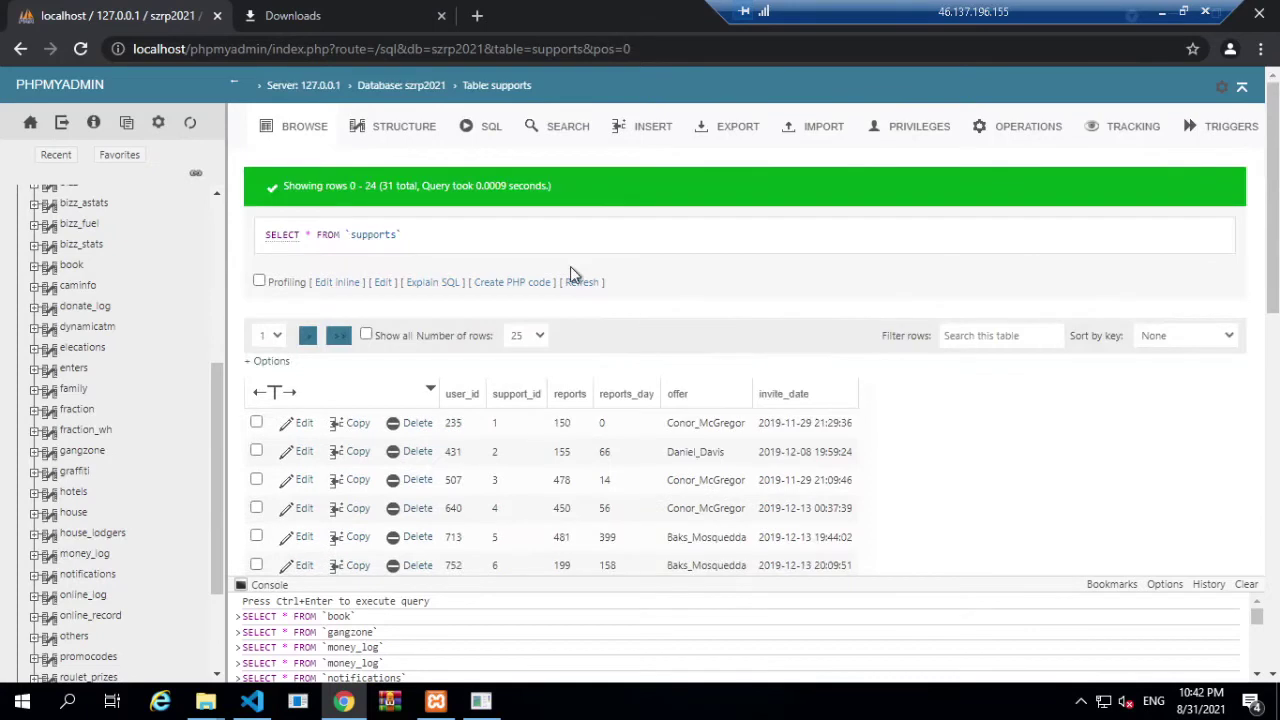
pyautogui.click(398, 140)
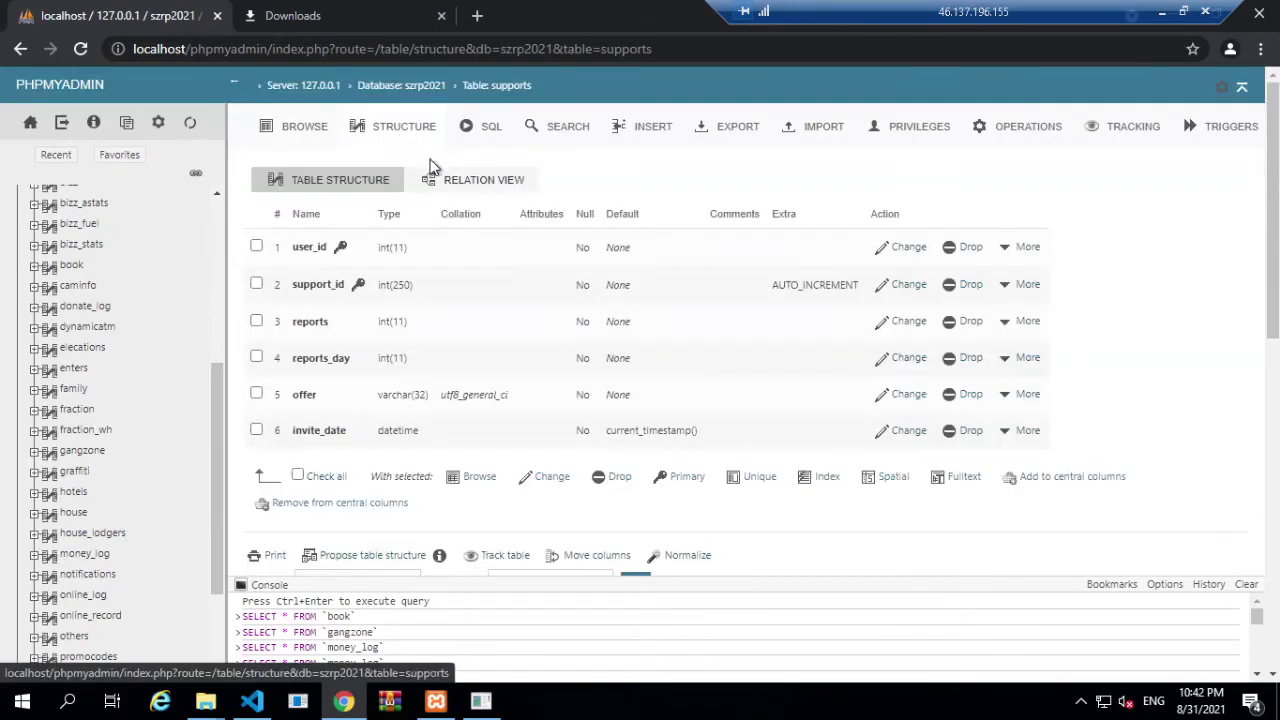
# Step: Move the support_id column ahead of user_id in the supports table's structure
pyautogui.click(459, 178)
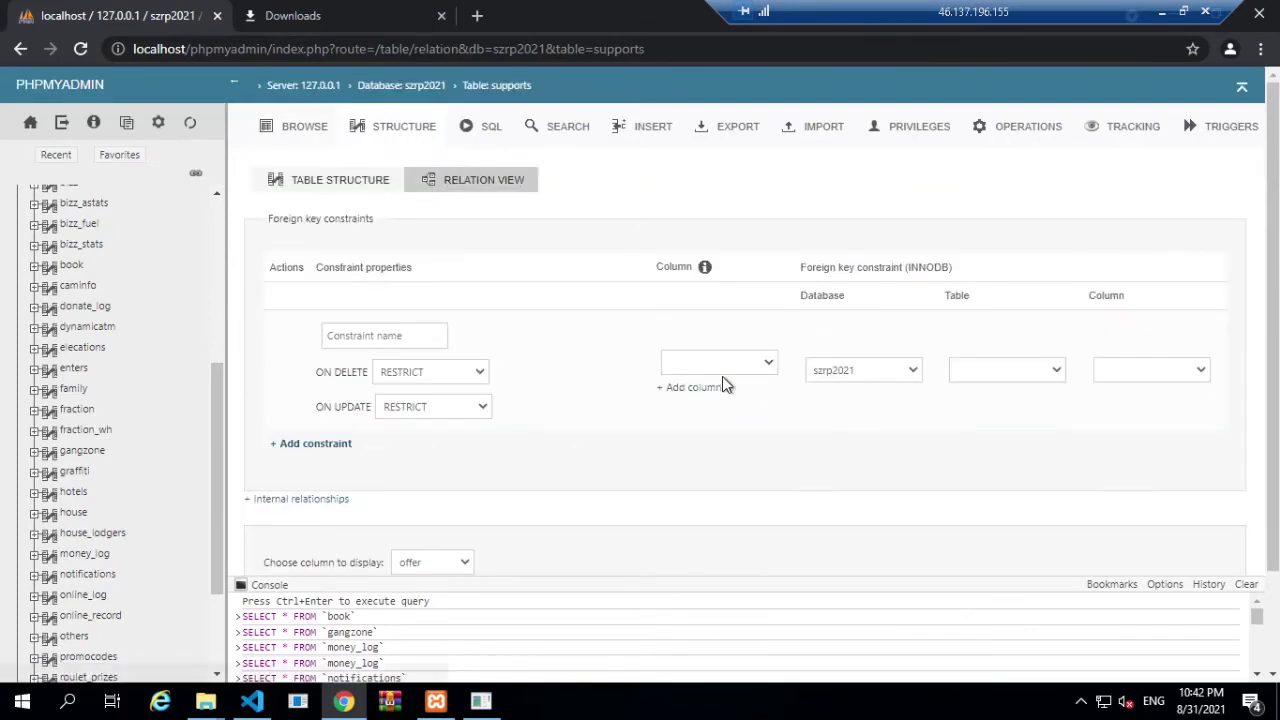
pyautogui.click(740, 366)
pyautogui.click(300, 126)
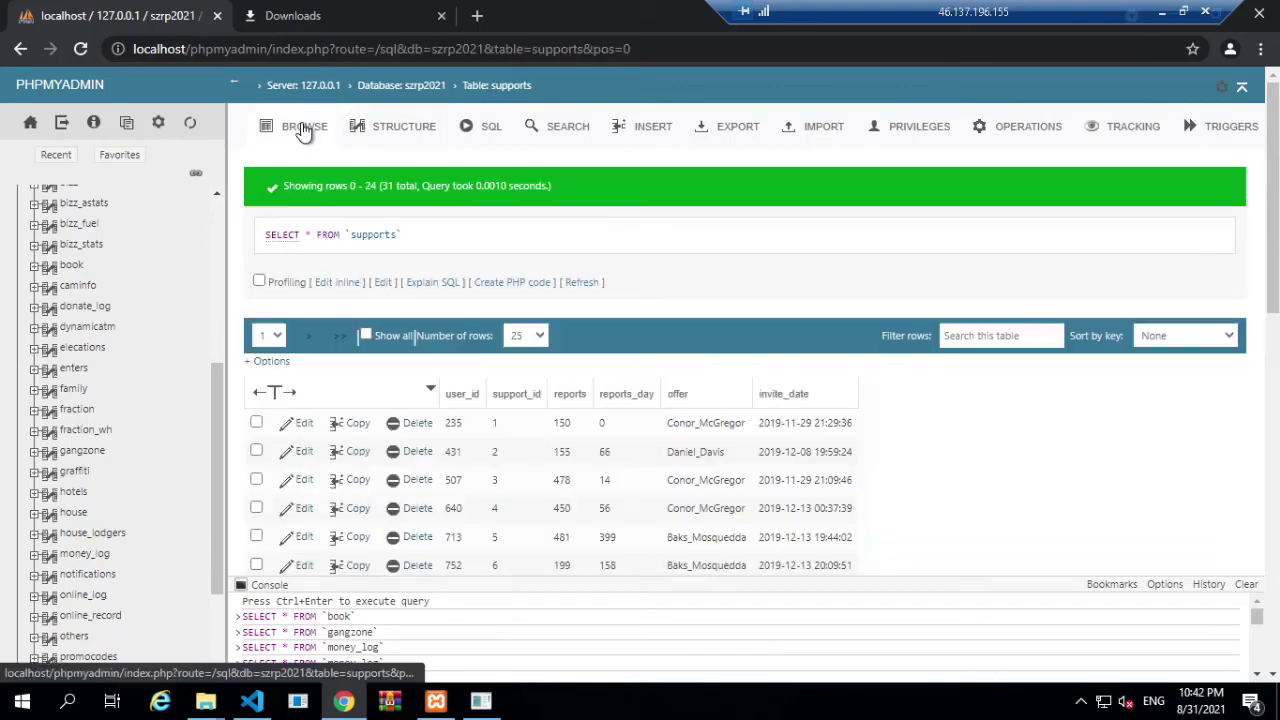
pyautogui.click(386, 130)
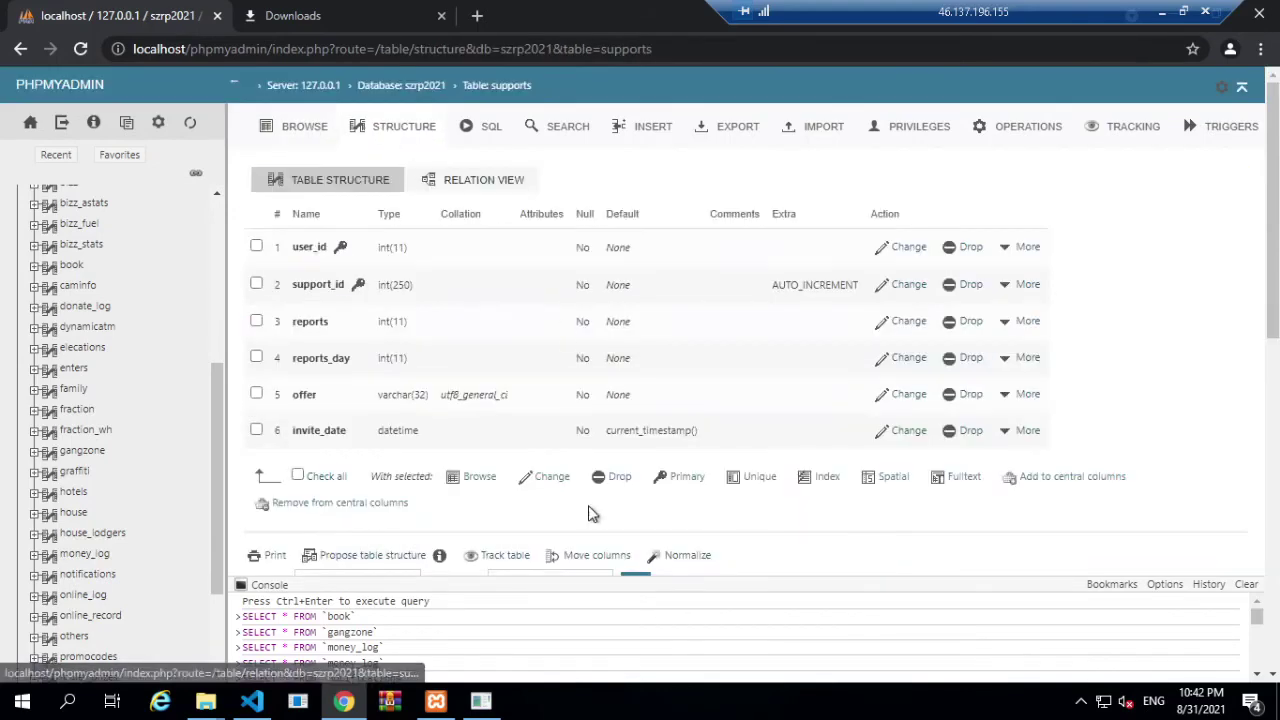
pyautogui.click(577, 562)
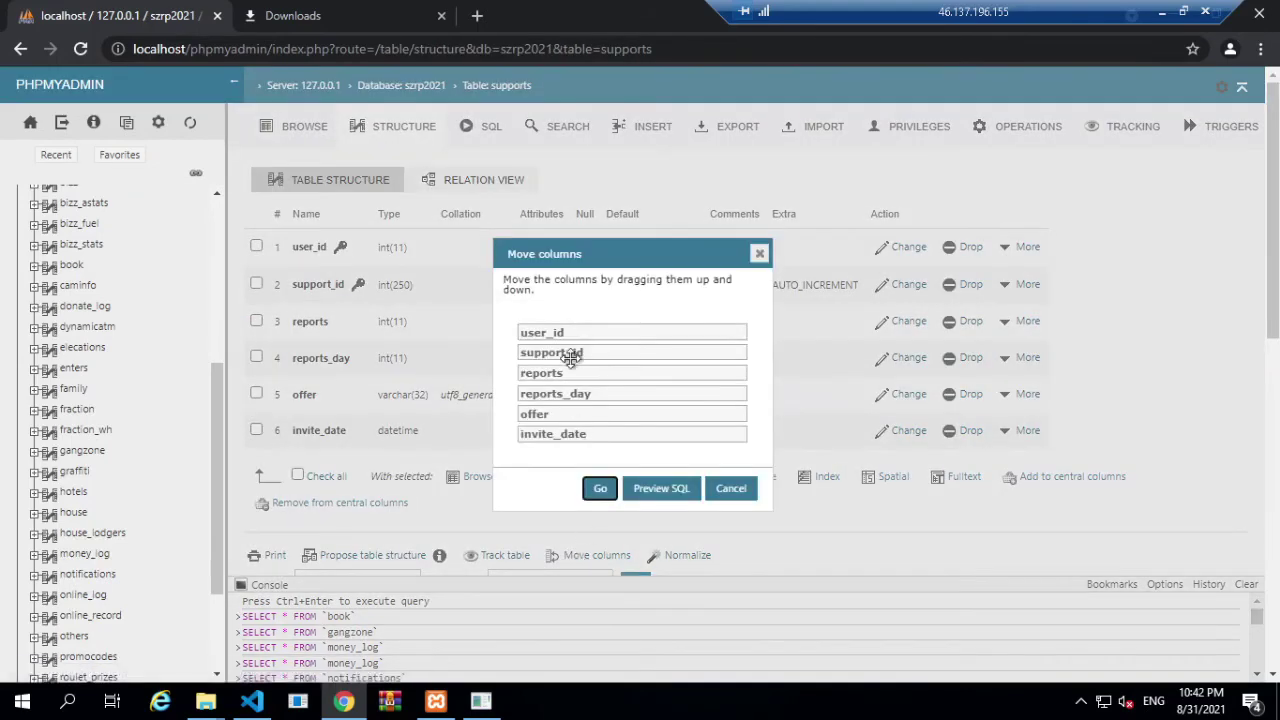
pyautogui.moveTo(580, 357); pyautogui.dragTo(580, 333)
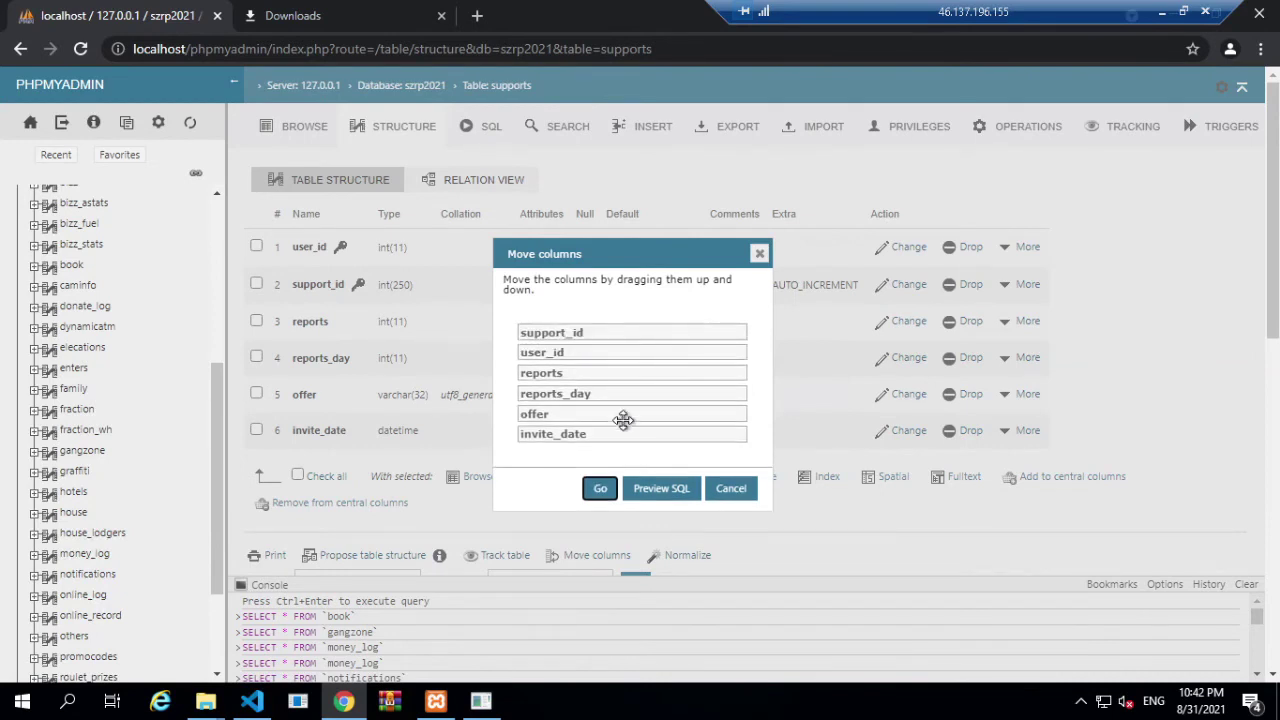
pyautogui.click(603, 490)
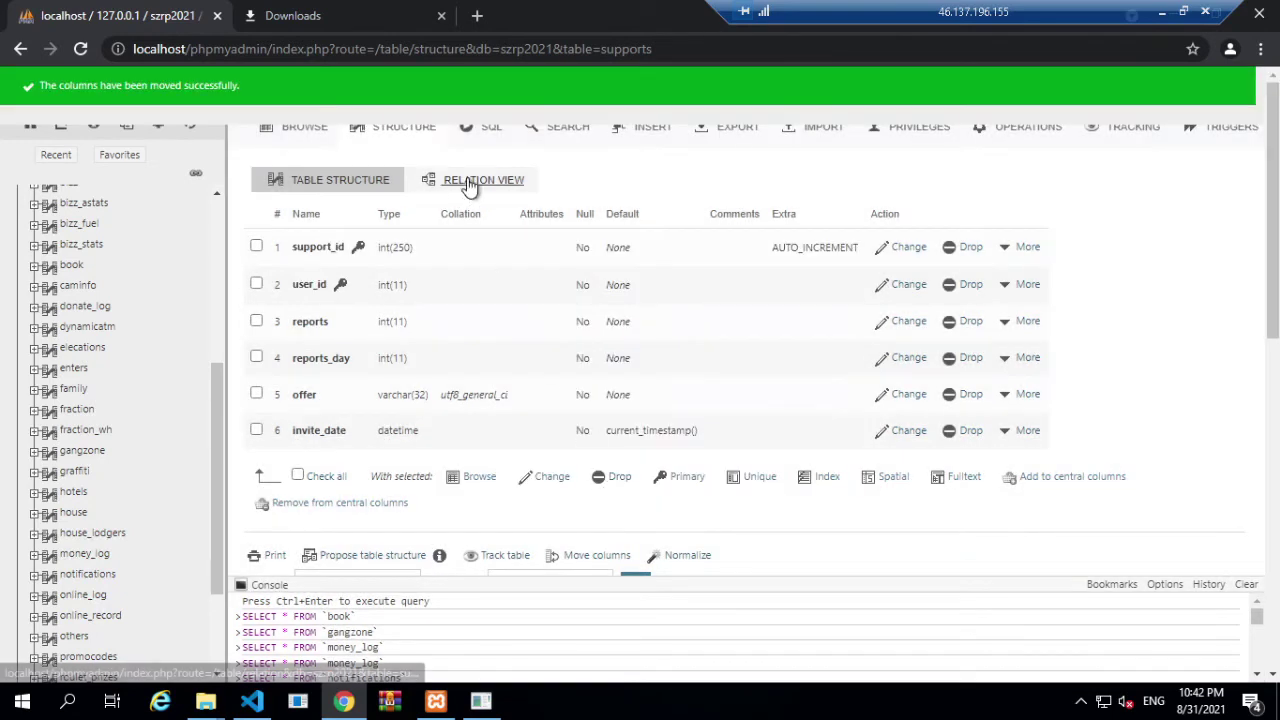
# Step: Link user_id in the supports table to the accounts table of szrp2021 with a foreign key constraint and save it
pyautogui.click(485, 179)
pyautogui.click(765, 370)
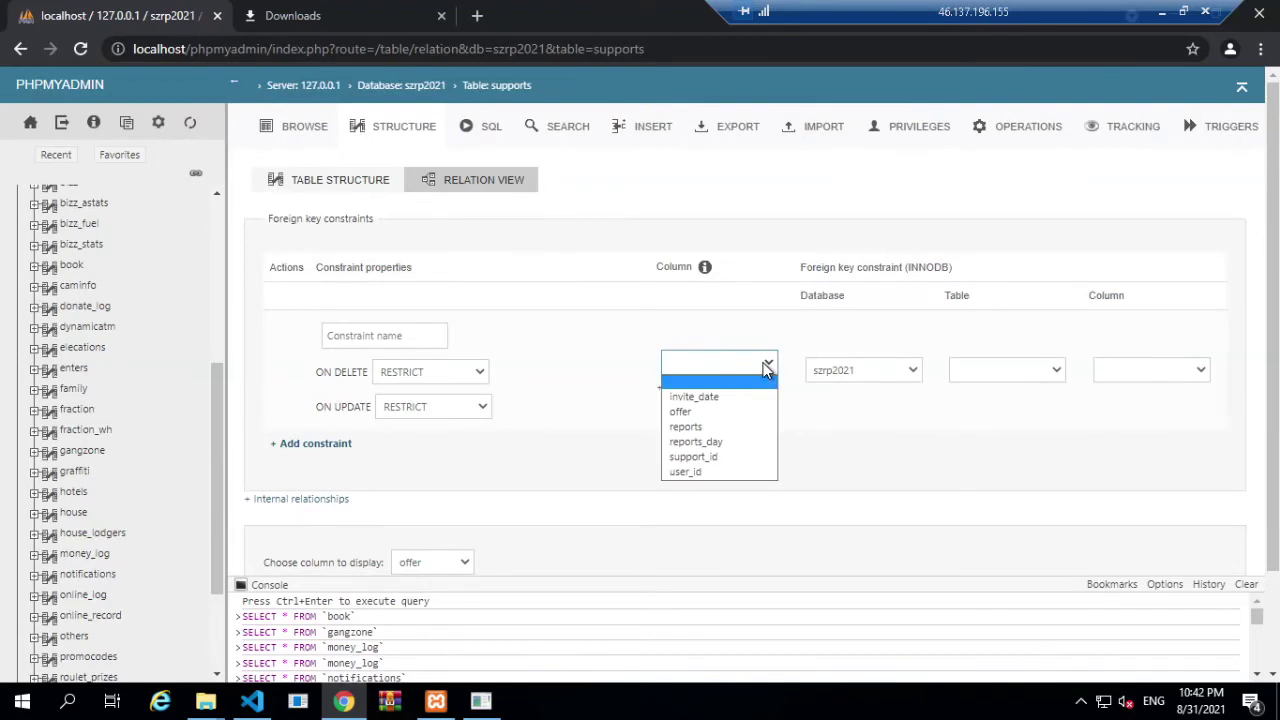
pyautogui.click(745, 472)
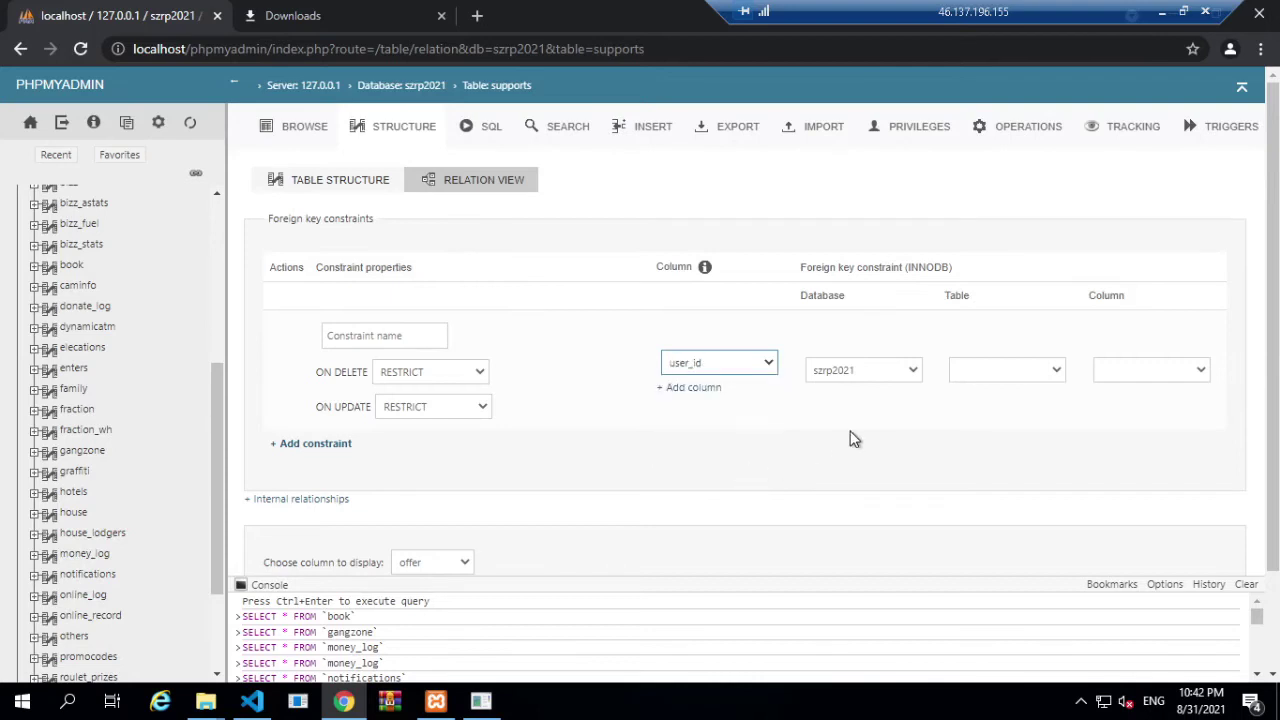
pyautogui.click(1008, 372)
pyautogui.click(1000, 77)
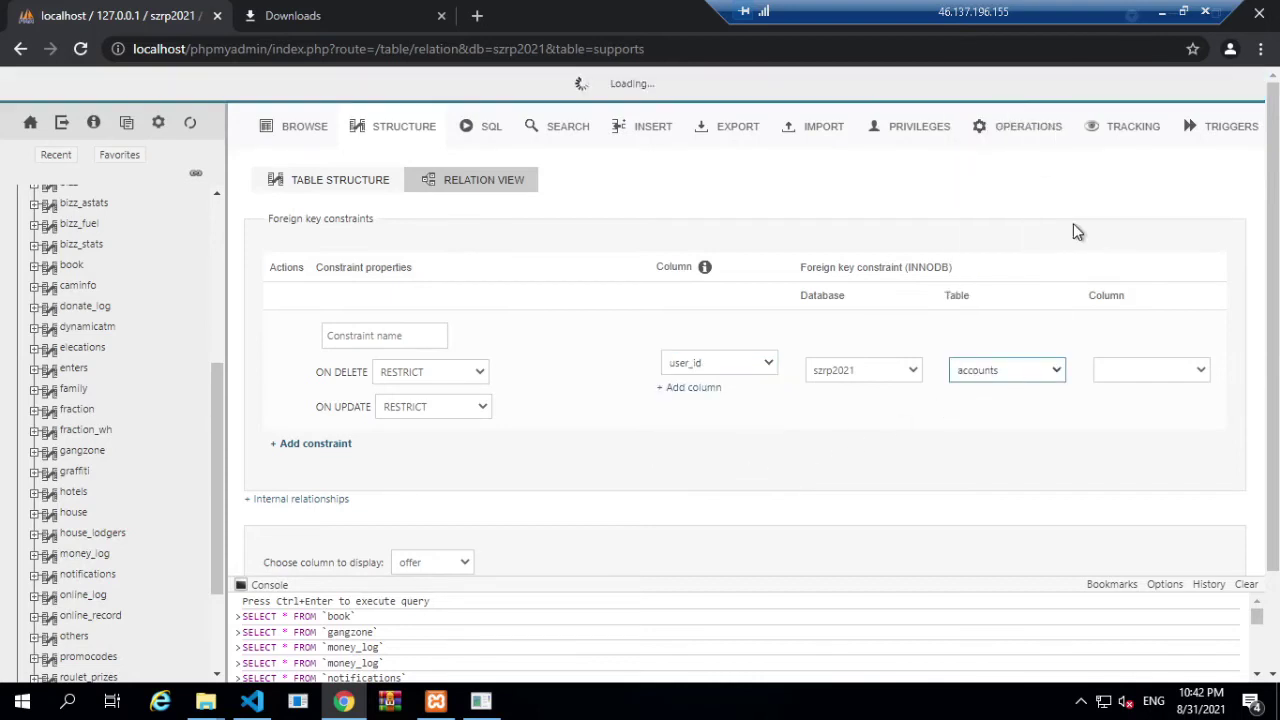
pyautogui.click(1153, 377)
pyautogui.click(1152, 373)
pyautogui.scroll(-2, 826, 503)
pyautogui.click(357, 509)
# Step: Link the offer column of supports to pName in accounts by a foreign key, with offer as the display column, and save
pyautogui.click(1010, 372)
pyautogui.click(977, 78)
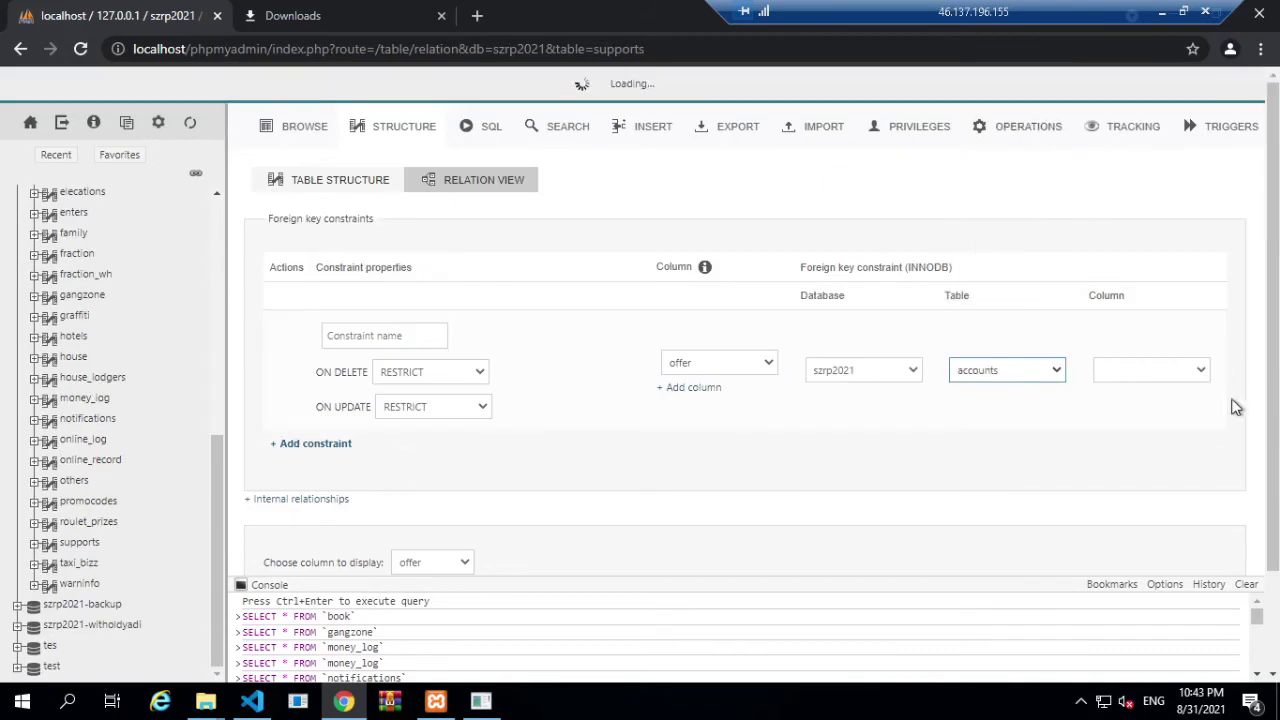
pyautogui.click(1176, 372)
pyautogui.click(1146, 436)
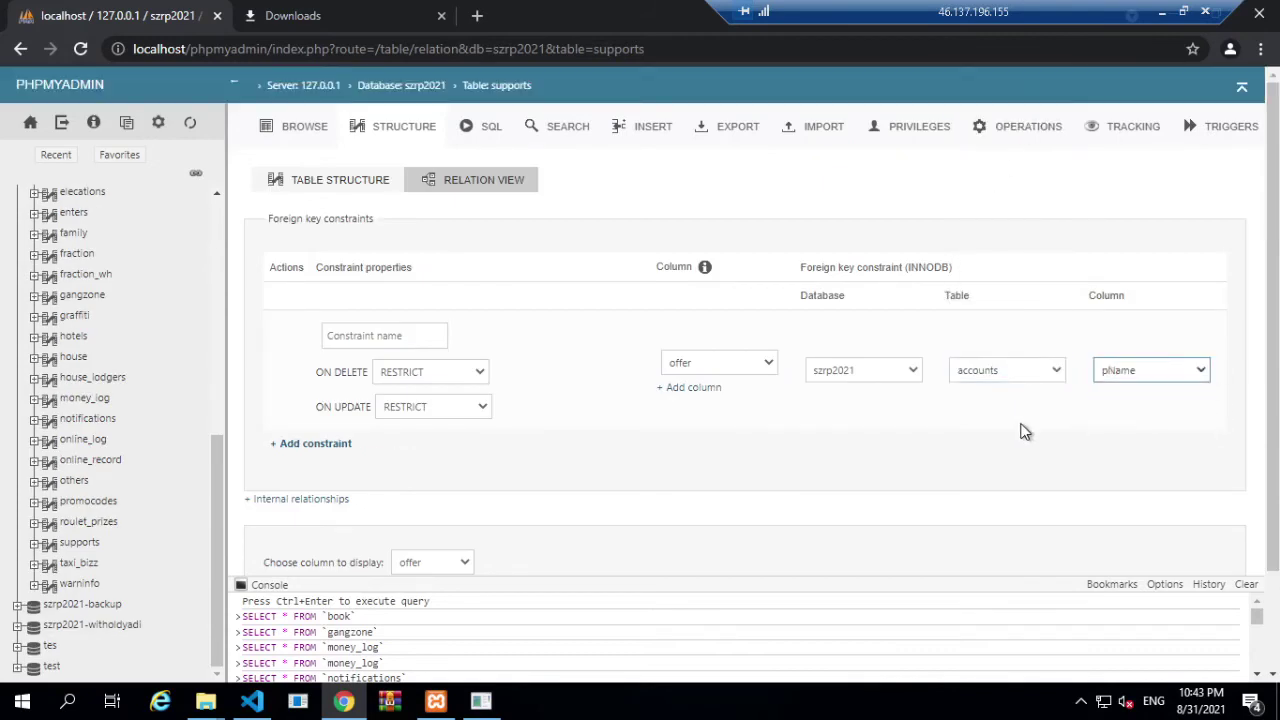
pyautogui.scroll(-2, 846, 459)
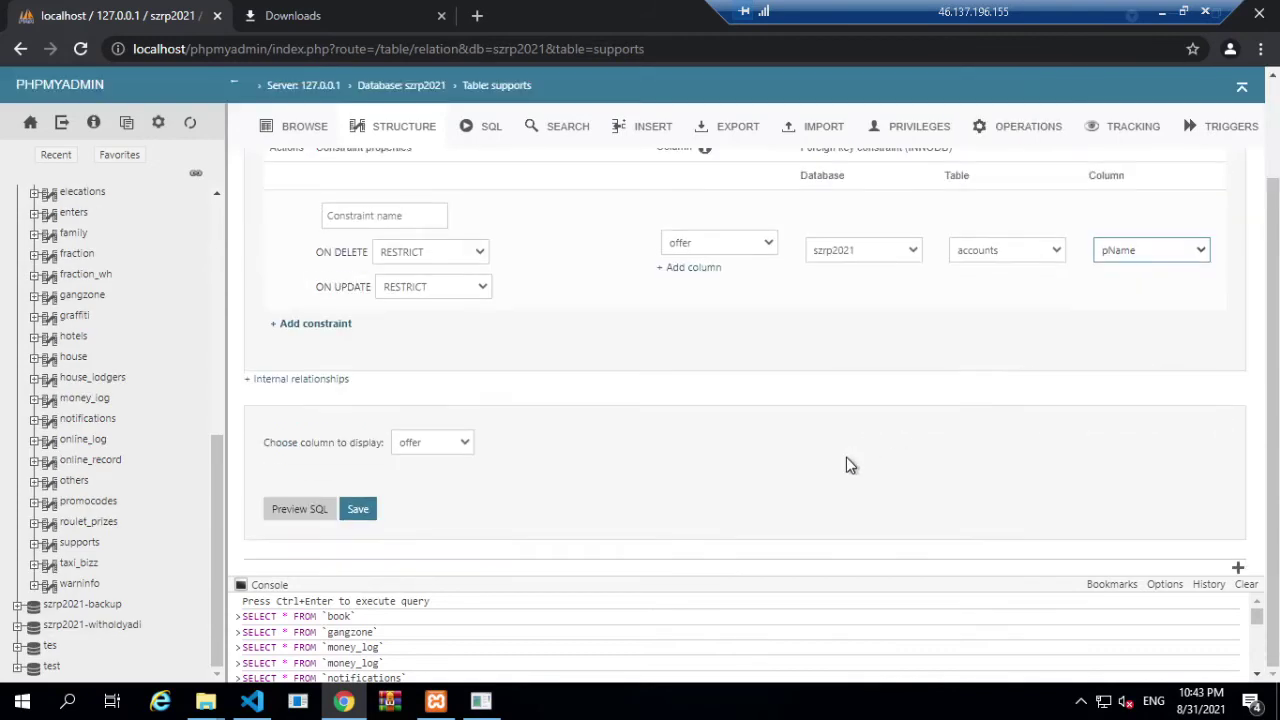
pyautogui.click(434, 451)
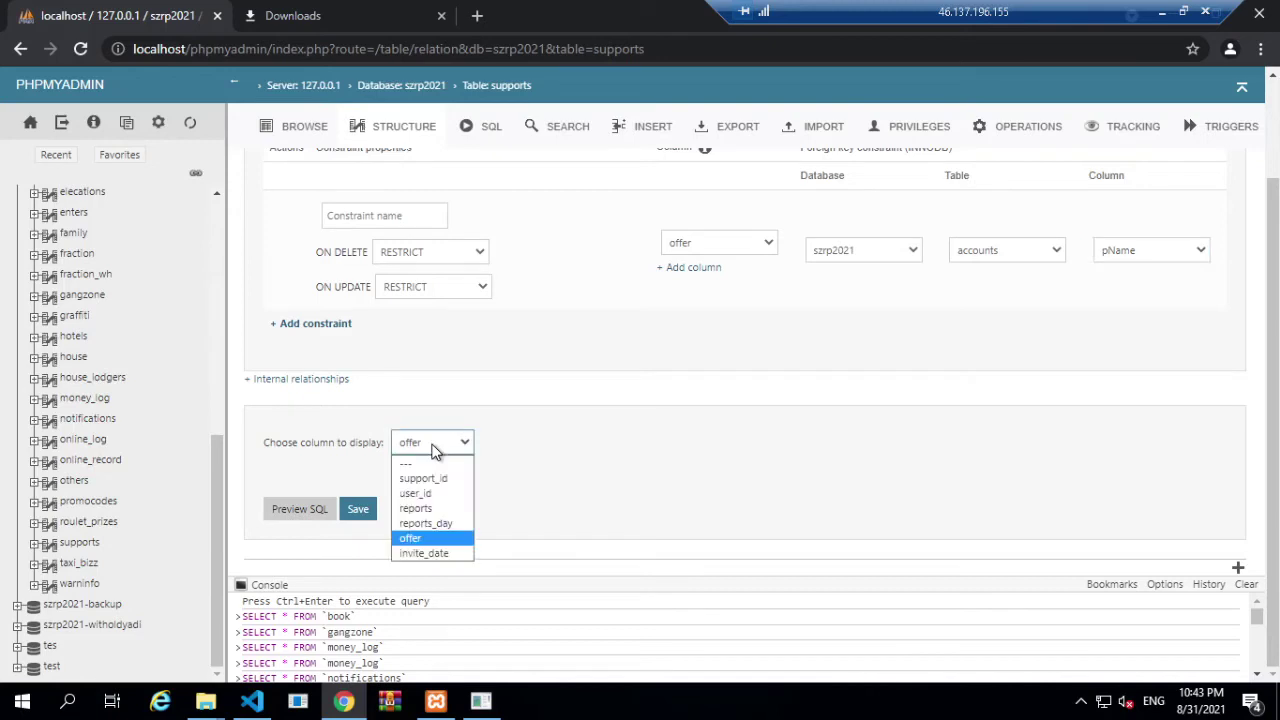
pyautogui.click(434, 451)
pyautogui.click(357, 509)
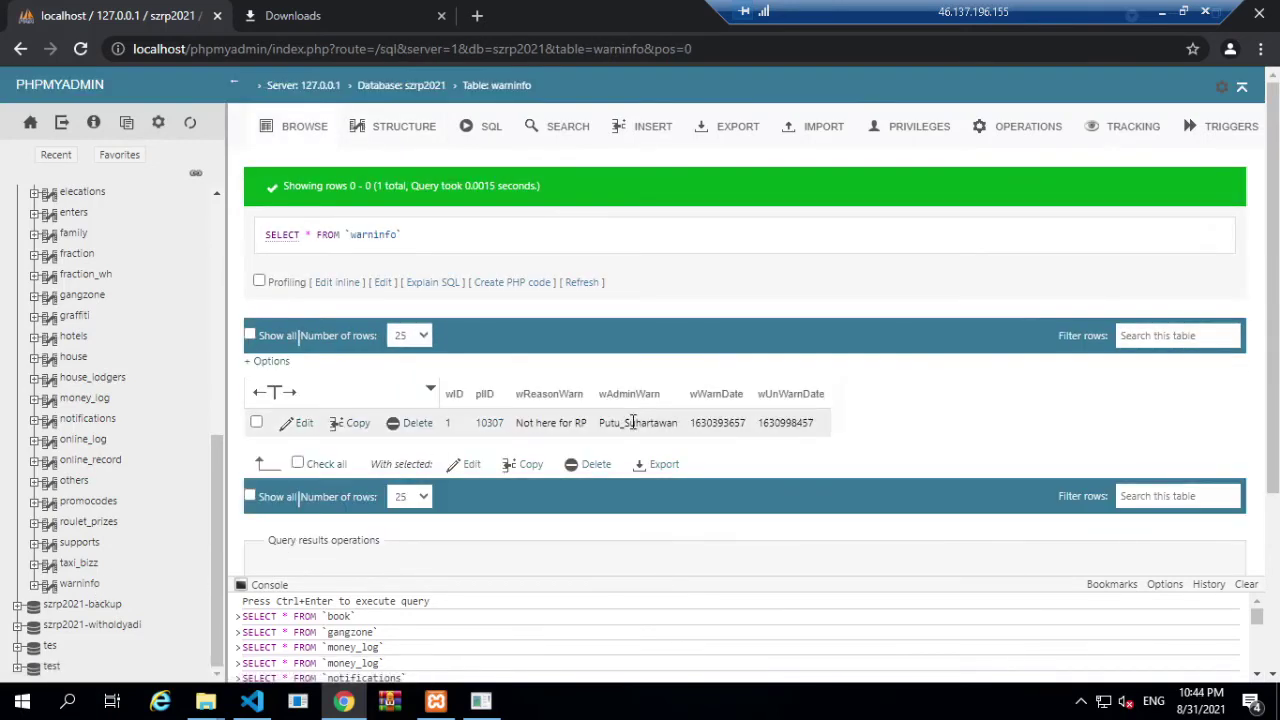
# Step: Try to link graffiti's color_owner to pName in accounts with color_owner as the display column, and index color_owner
pyautogui.click(76, 318)
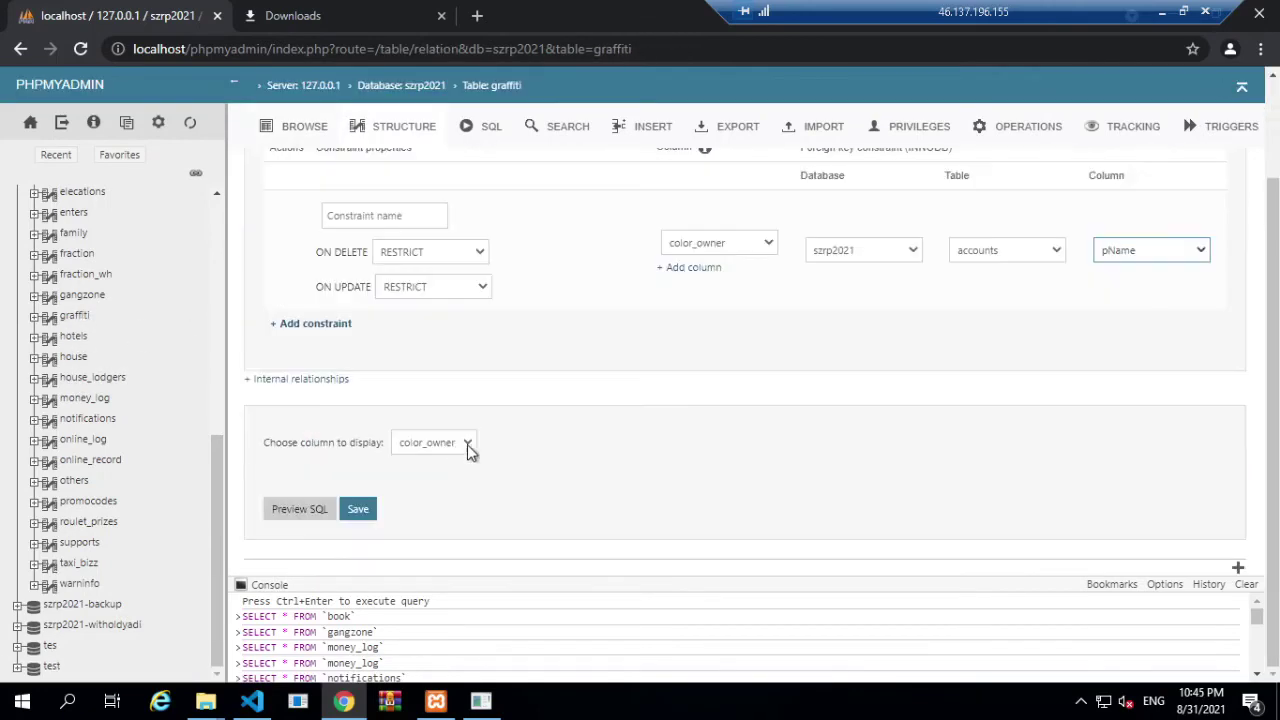
pyautogui.click(448, 444)
pyautogui.click(448, 447)
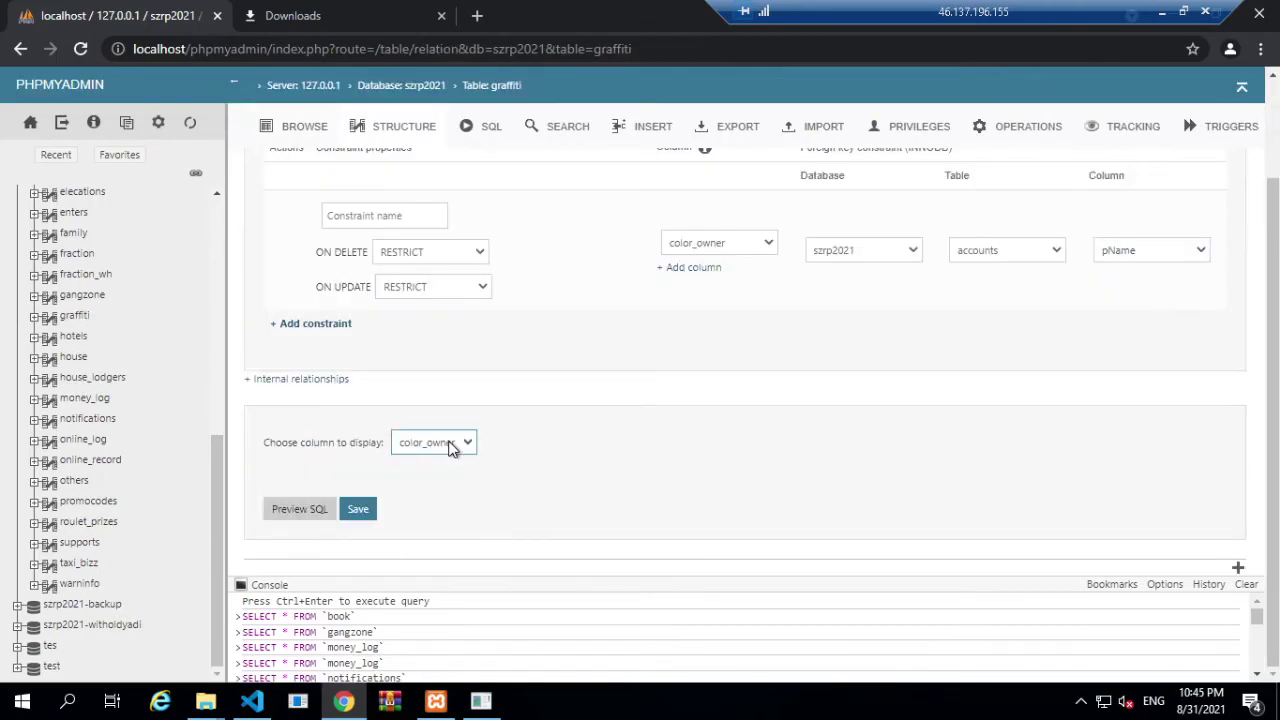
pyautogui.click(358, 511)
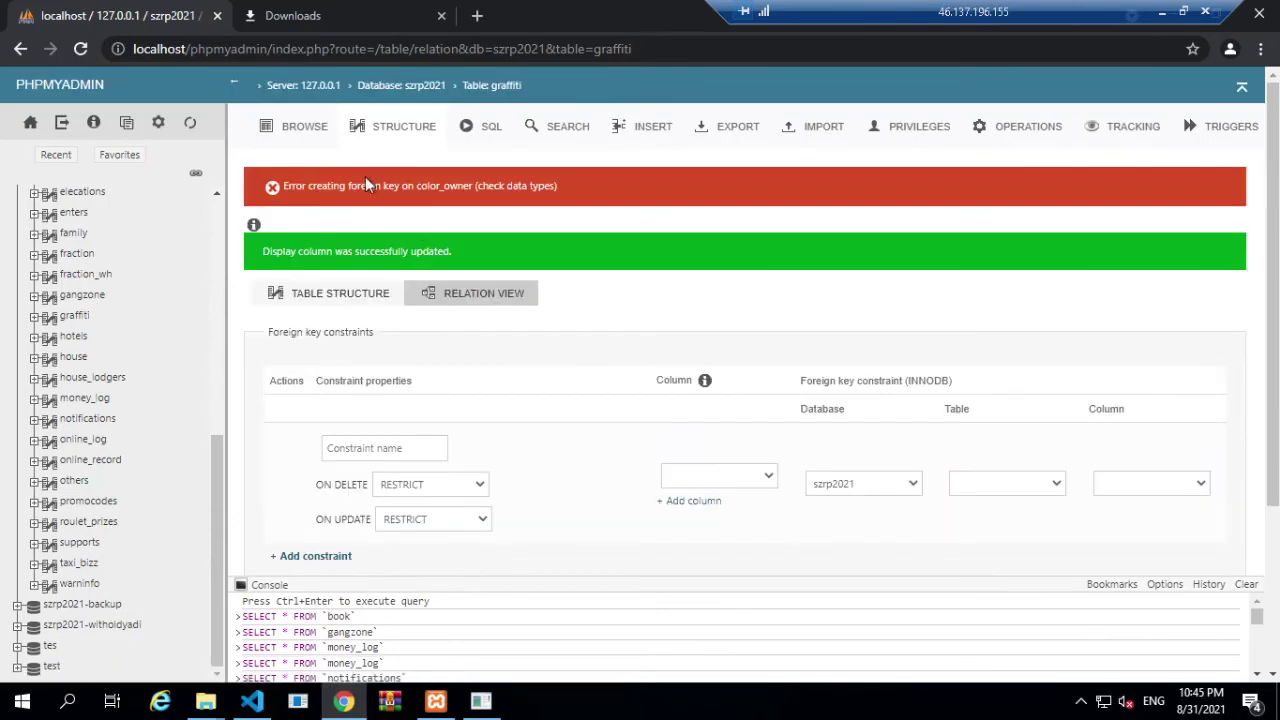
pyautogui.click(405, 126)
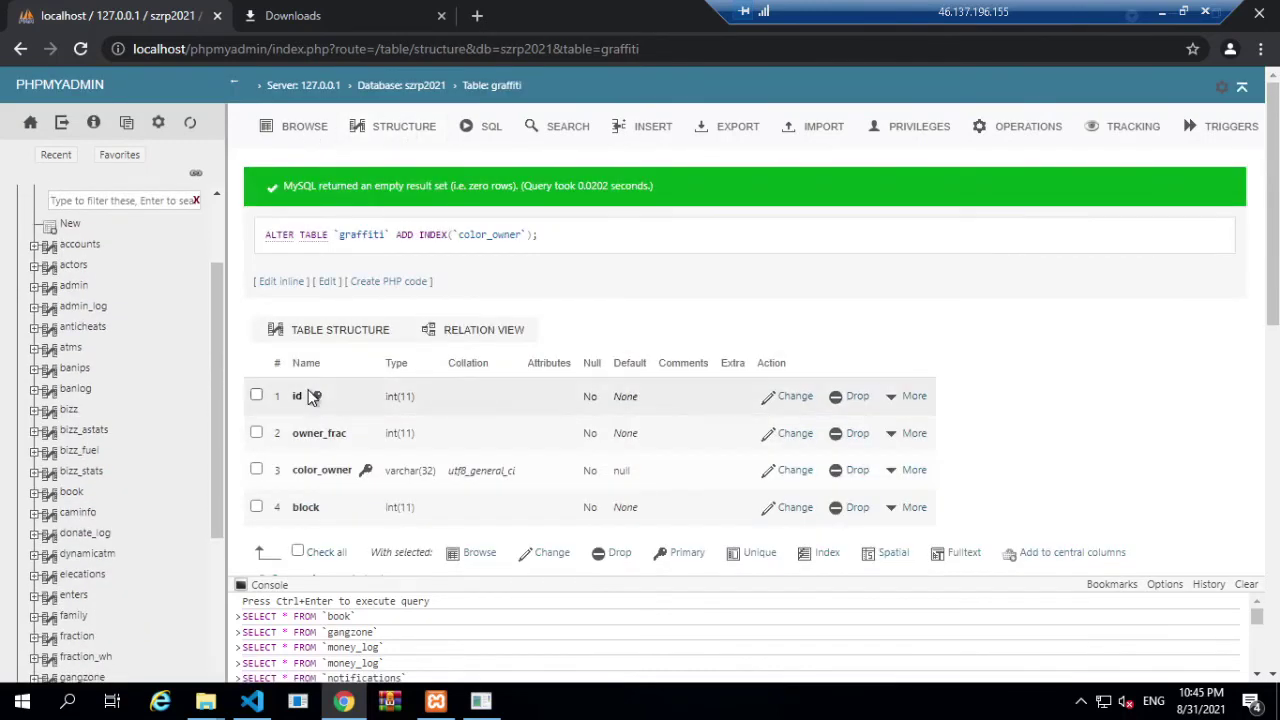
pyautogui.click(304, 126)
# Step: Open the designer diagram of the whole szrp2021 database at a readable zoom
pyautogui.click(63, 212)
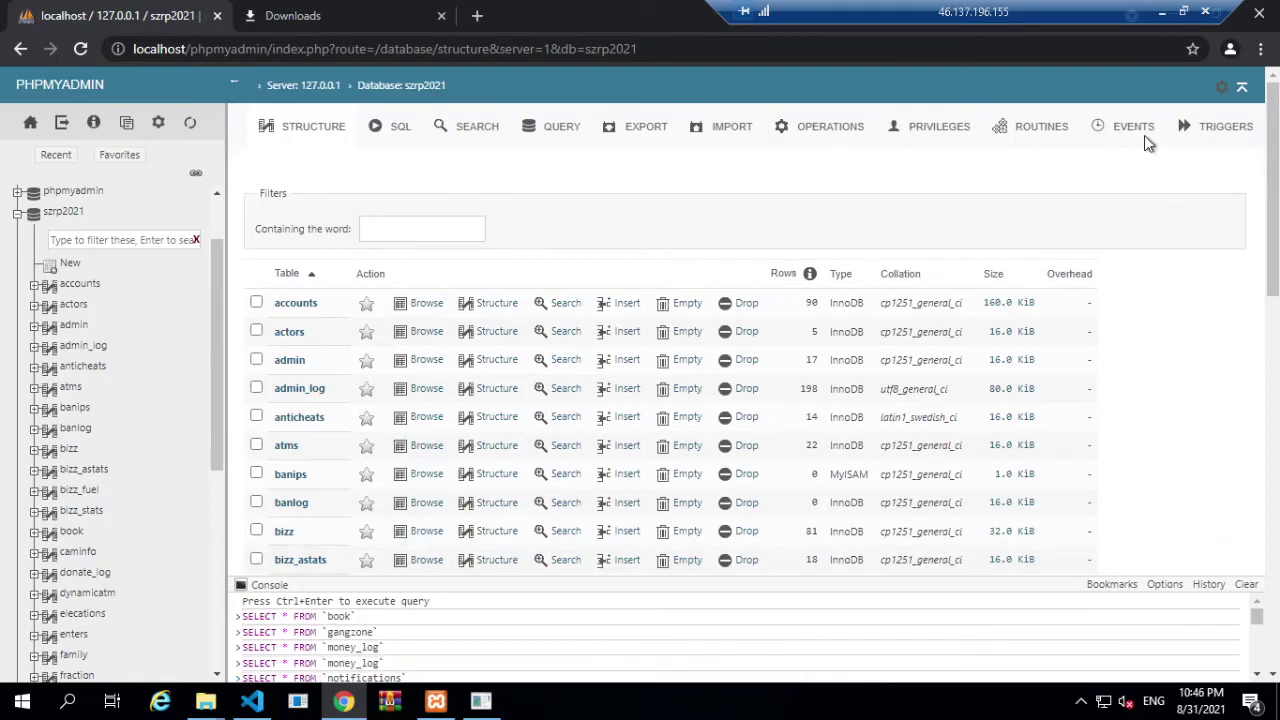
pyautogui.hotkey('ctrl', '-')
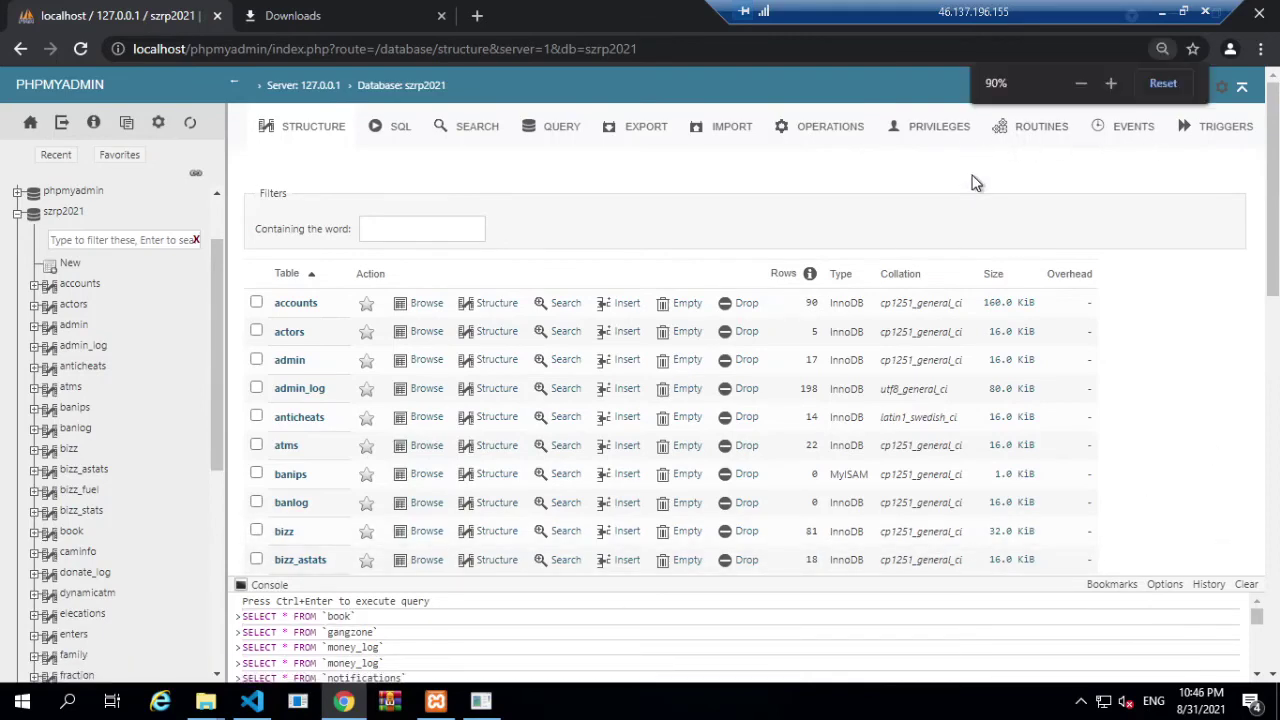
pyautogui.moveTo(1190, 130)
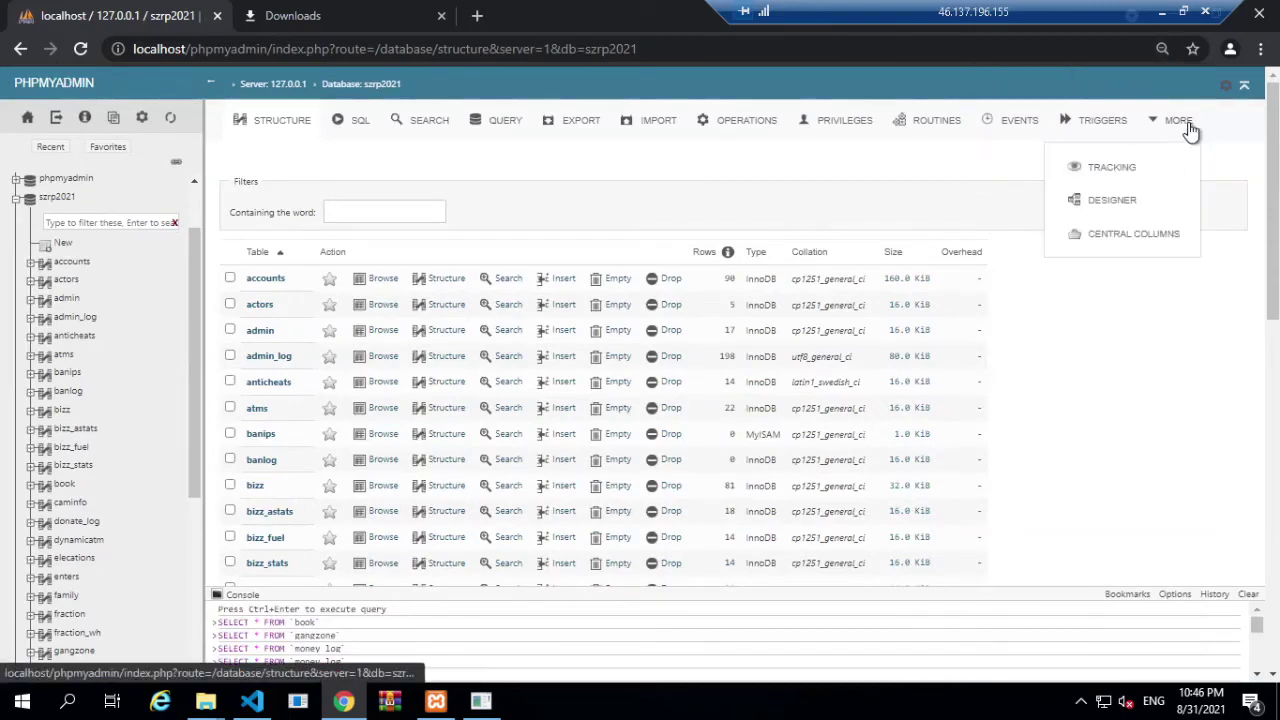
pyautogui.click(1146, 201)
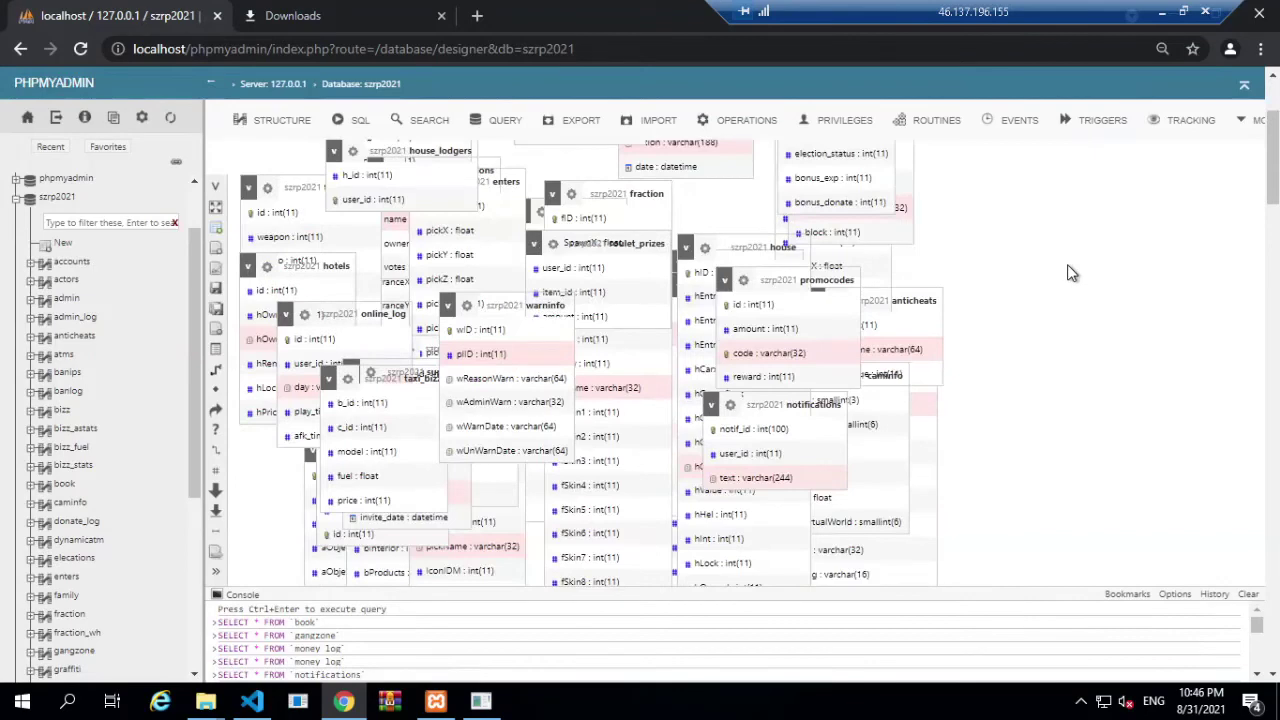
pyautogui.hotkey('ctrl', '0')
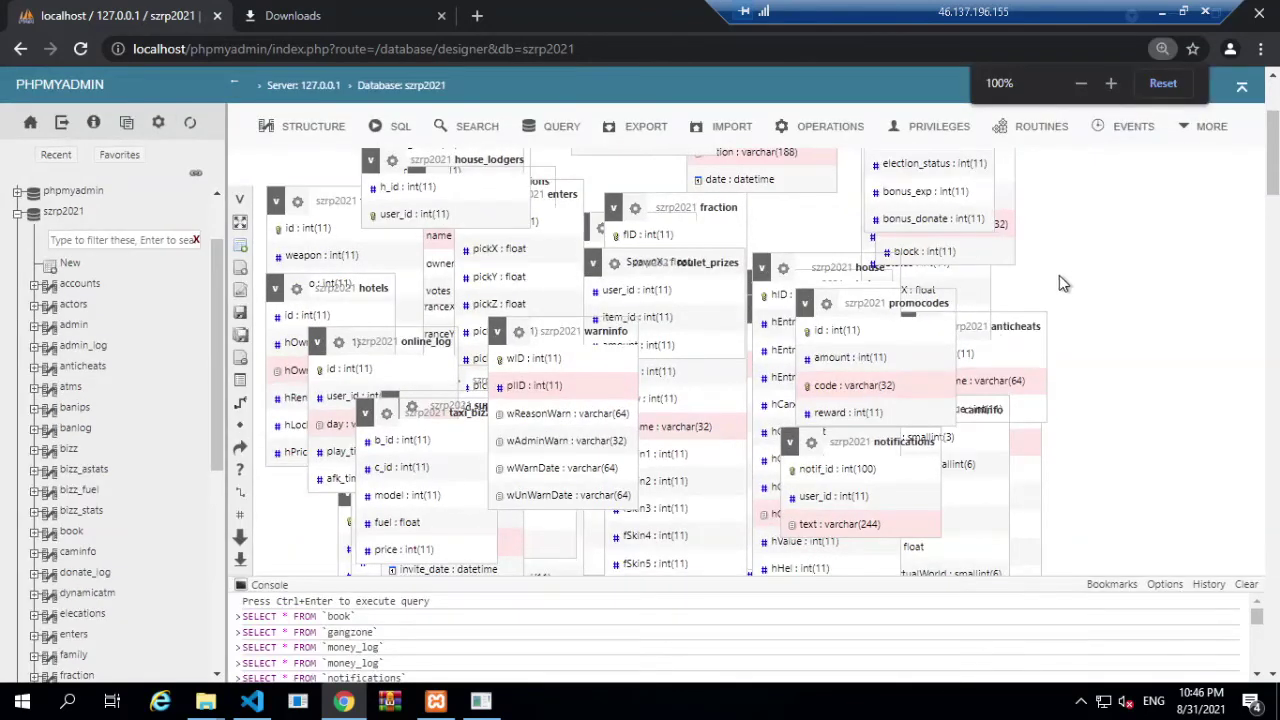
pyautogui.hotkey('ctrl', '+')
# Step: Pull the house and accounts tables clear of the overlapping tables in the diagram so their relation can be followed
pyautogui.moveTo(805, 224); pyautogui.dragTo(1100, 268)
pyautogui.hotkey('ctrl', '-')
pyautogui.moveTo(1045, 398); pyautogui.dragTo(1063, 398)
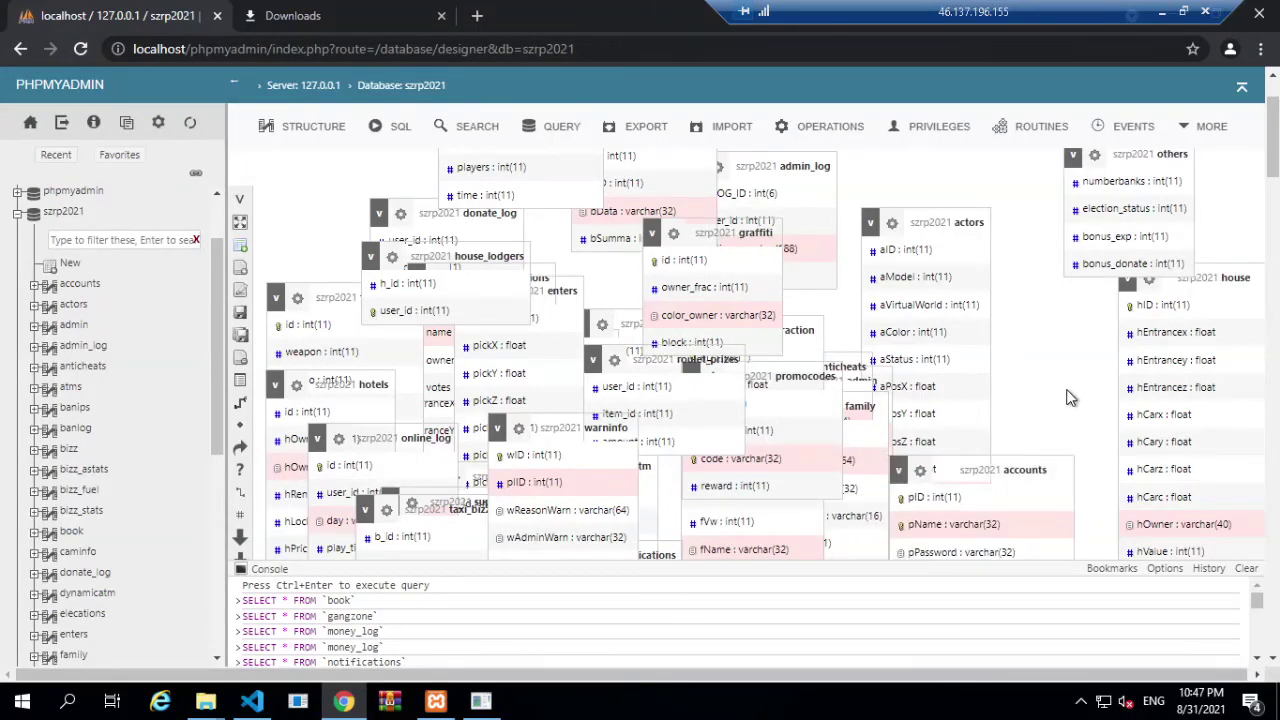
pyautogui.scroll(-2, 1070, 400)
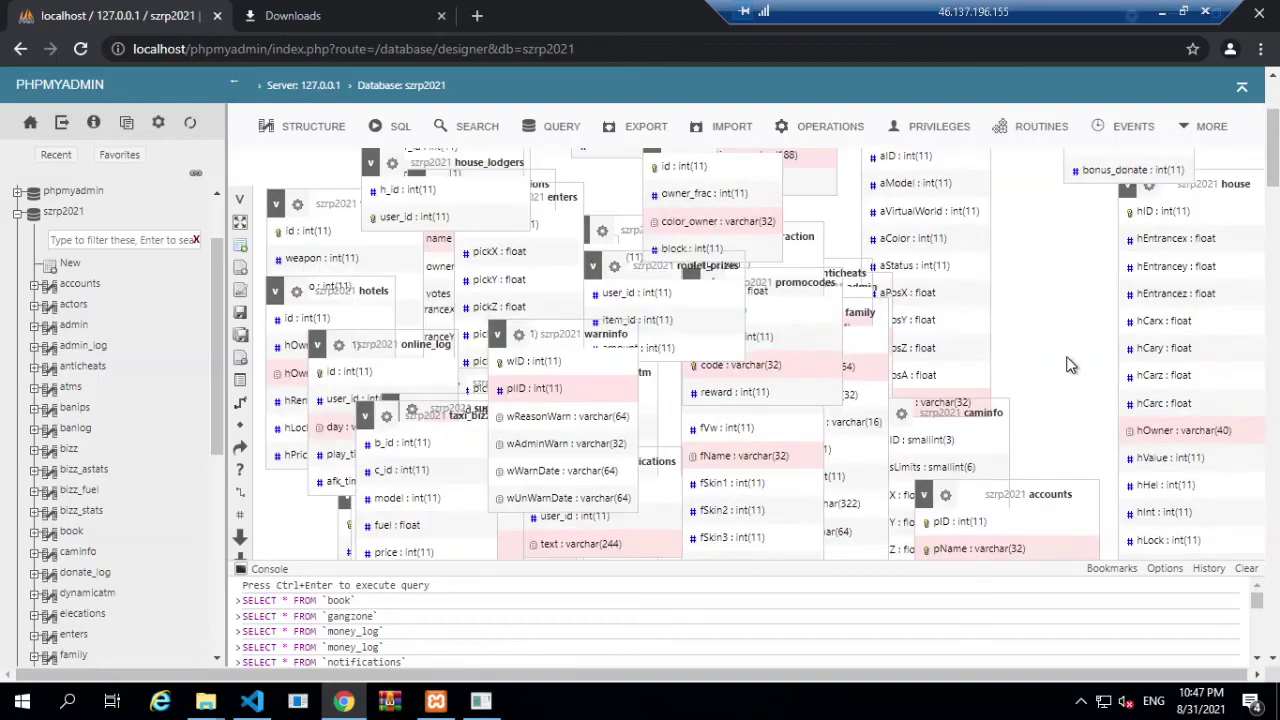
pyautogui.scroll(-2, 1070, 370)
pyautogui.moveTo(1060, 318); pyautogui.dragTo(1043, 358)
pyautogui.moveTo(926, 228); pyautogui.dragTo(864, 273)
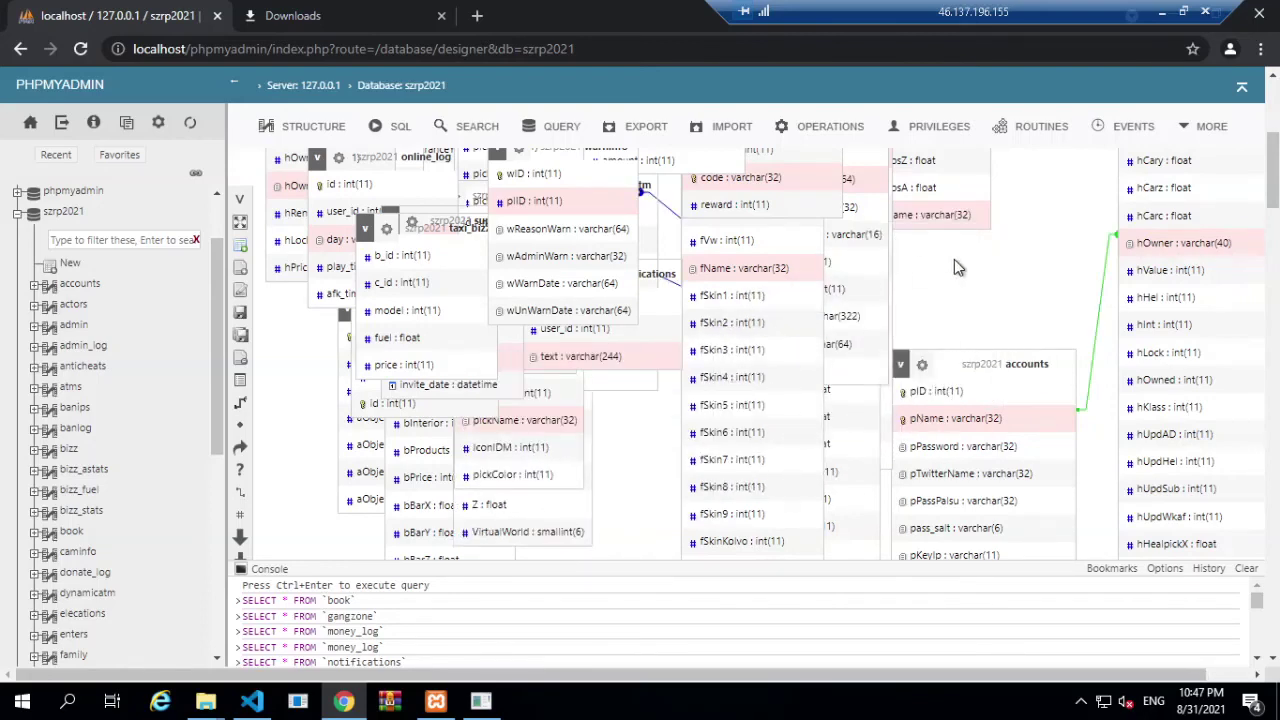
pyautogui.scroll(1, 832, 292)
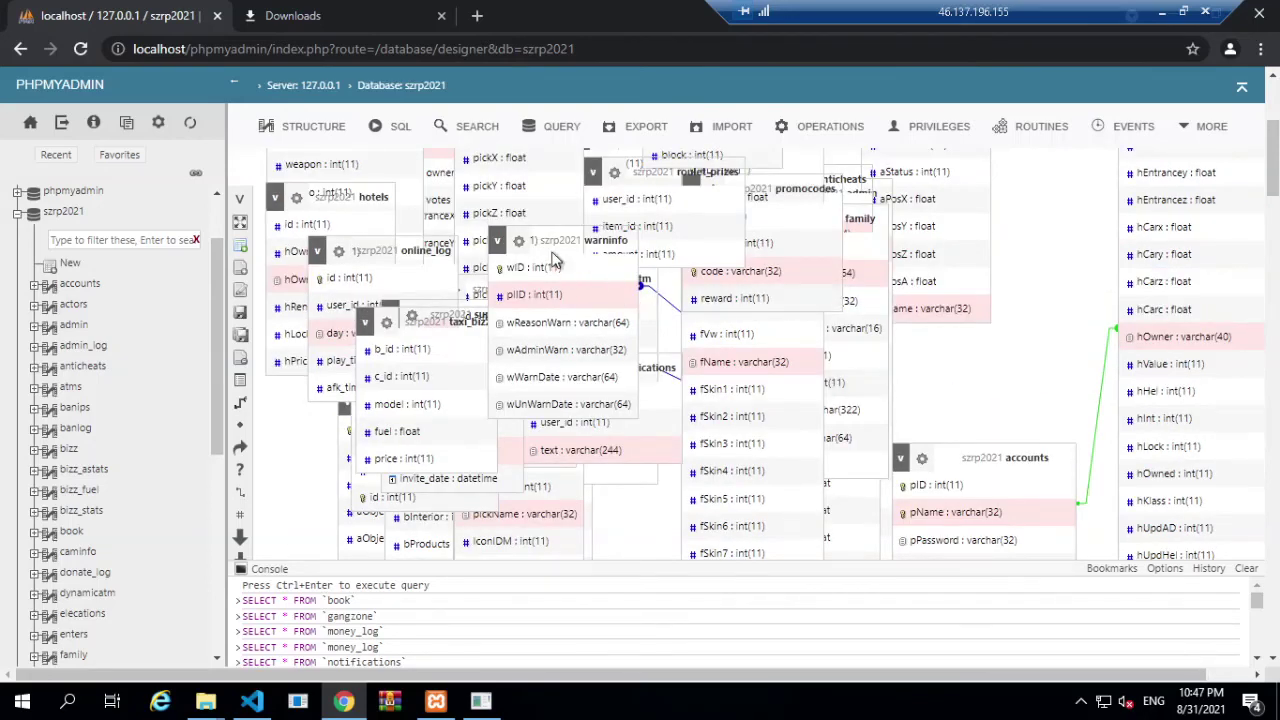
# Step: Place the warninfo and admin tables beside accounts in the diagram and shift notifications and promocodes out of the way
pyautogui.moveTo(544, 243); pyautogui.dragTo(967, 250)
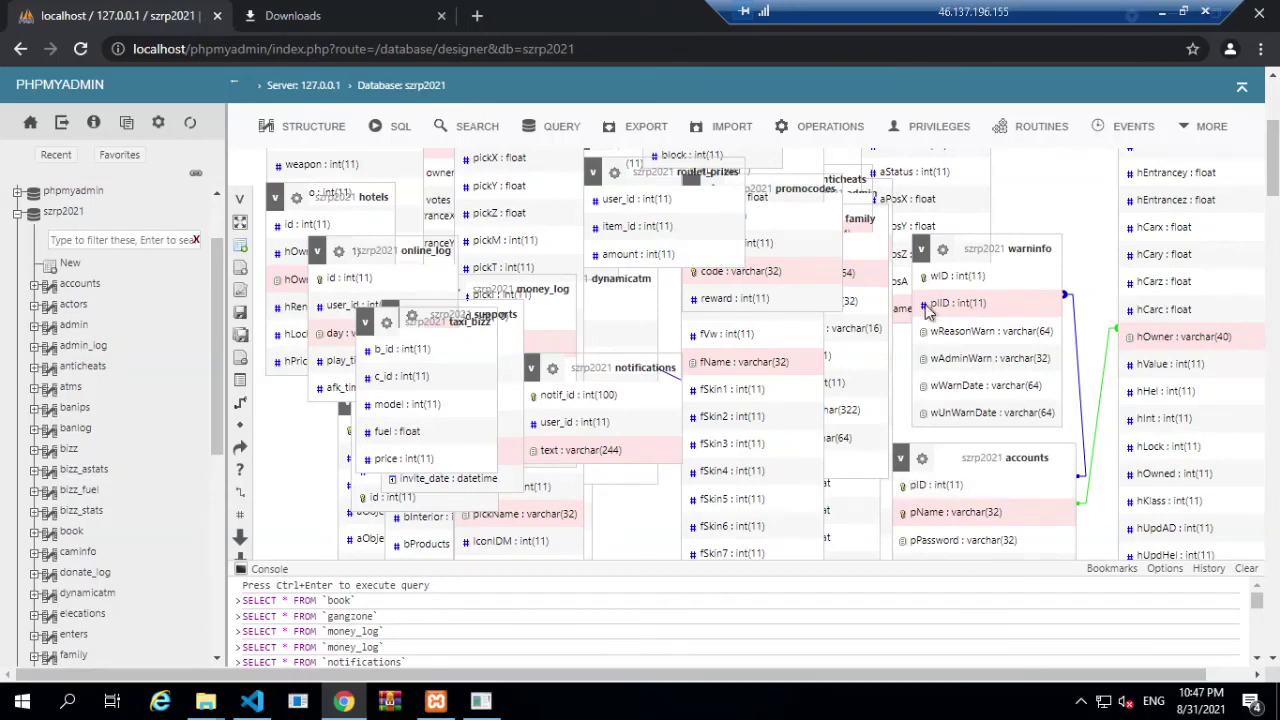
pyautogui.moveTo(620, 368); pyautogui.dragTo(598, 488)
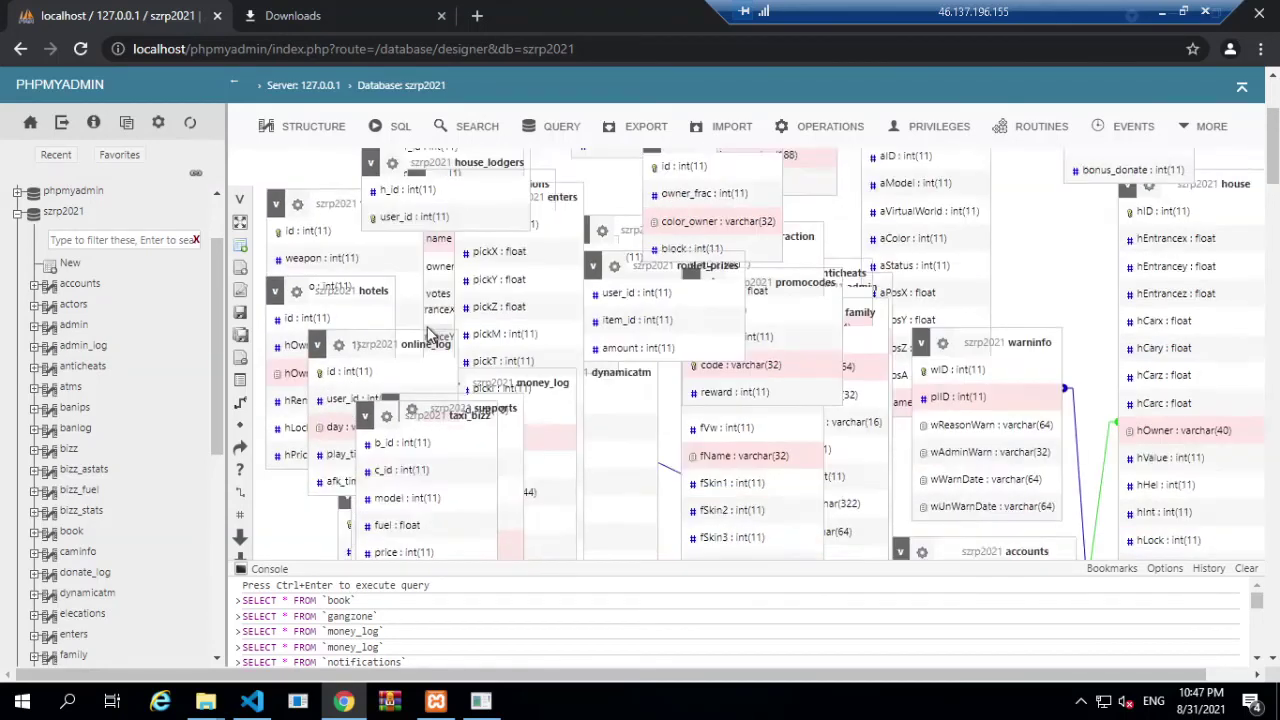
pyautogui.moveTo(797, 189); pyautogui.dragTo(519, 420)
pyautogui.moveTo(852, 219); pyautogui.dragTo(535, 412)
pyautogui.moveTo(855, 193)
pyautogui.mouseDown()
pyautogui.moveTo(778, 248)
pyautogui.moveTo(811, 340)
pyautogui.mouseUp()
pyautogui.scroll(-1, 1160, 345)
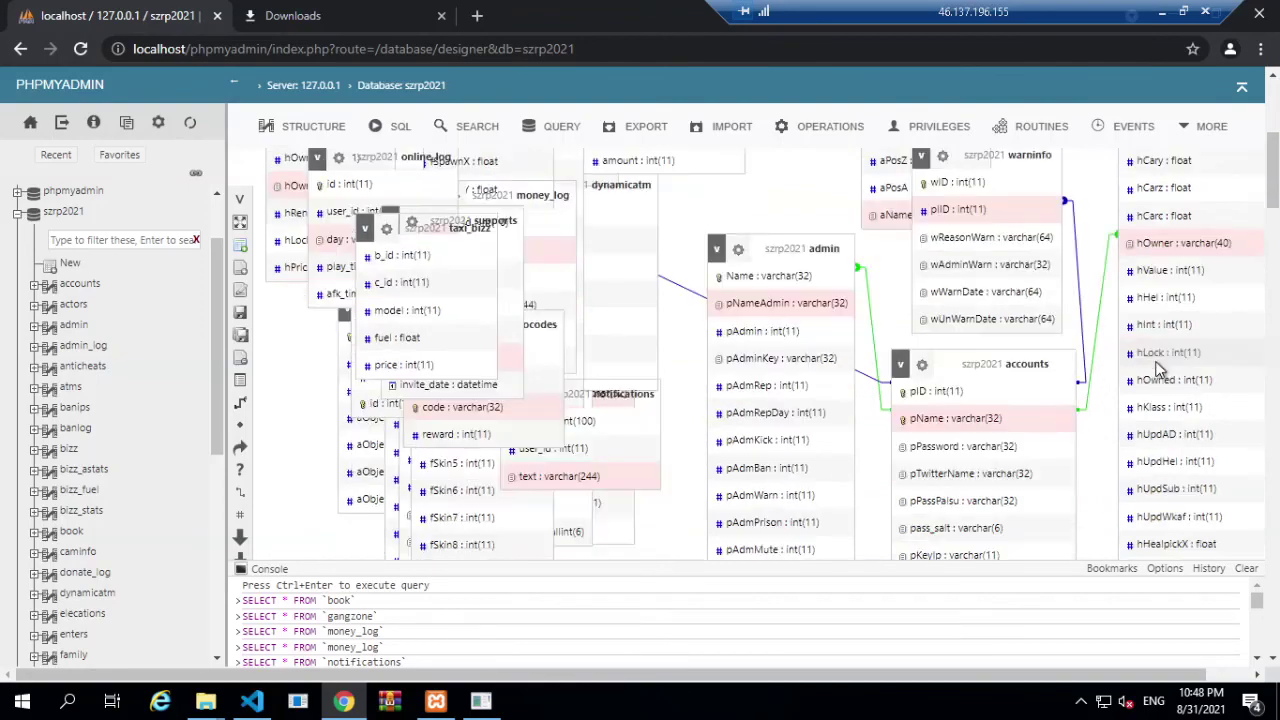
pyautogui.scroll(3, 1122, 380)
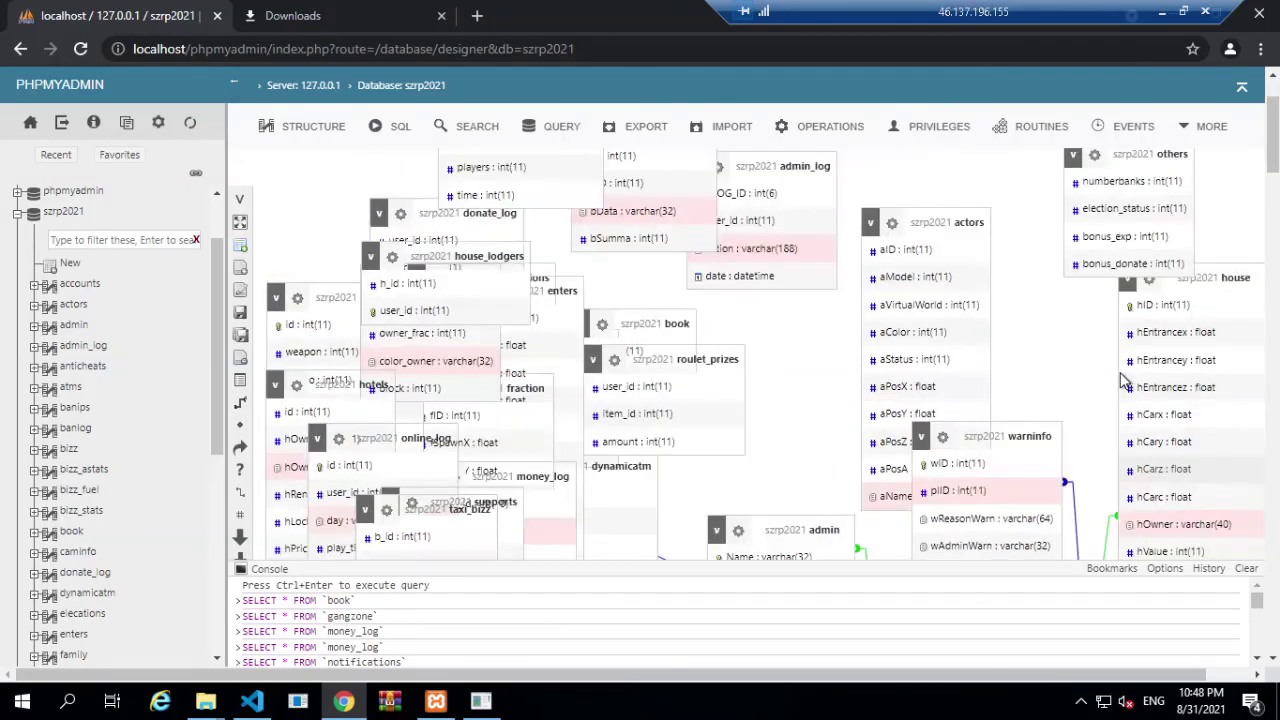
pyautogui.scroll(-1, 1118, 380)
pyautogui.scroll(-2, 1118, 380)
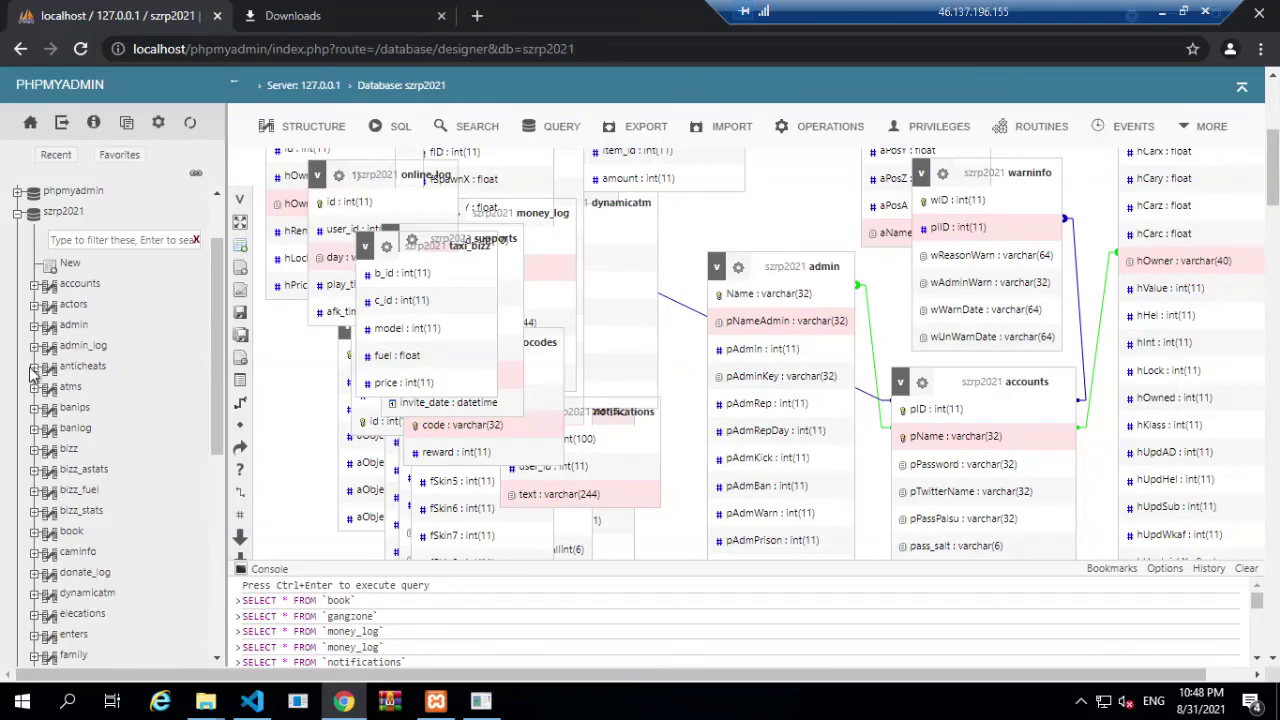
# Step: Browse the rows of the actors and dynamicatm tables, and open the accounts table's rows
pyautogui.click(82, 306)
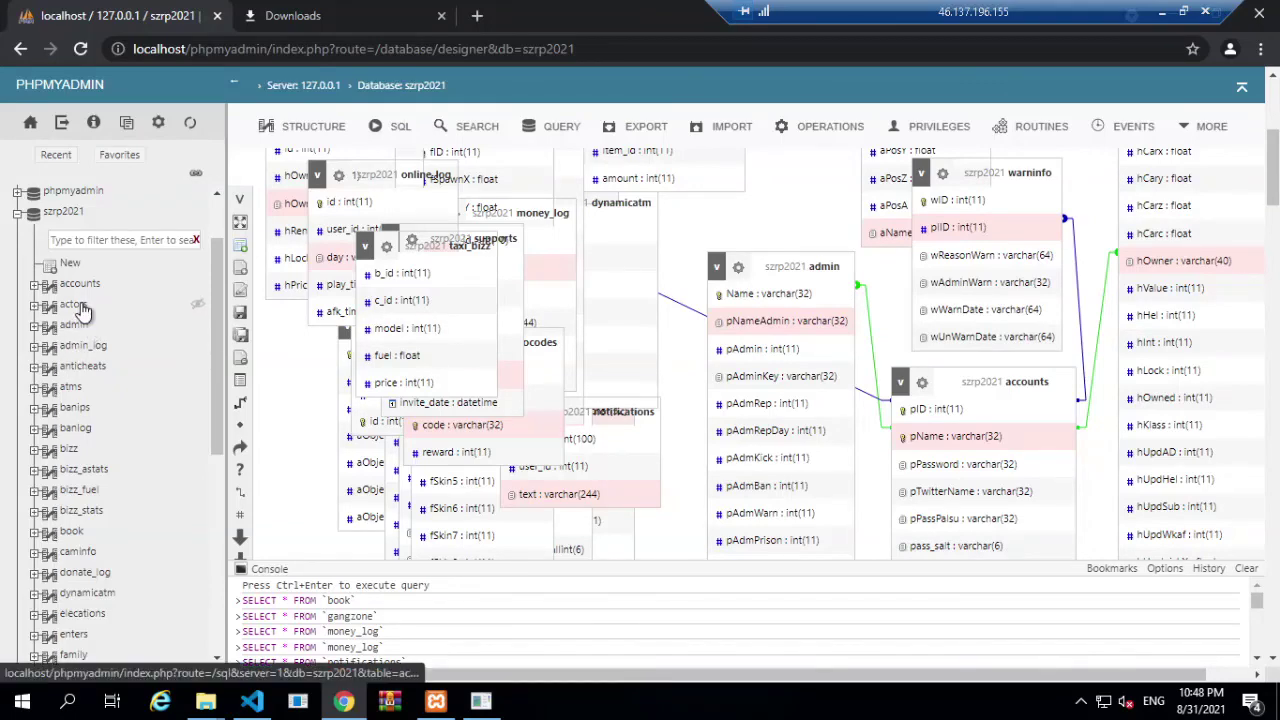
pyautogui.scroll(-2, 451, 470)
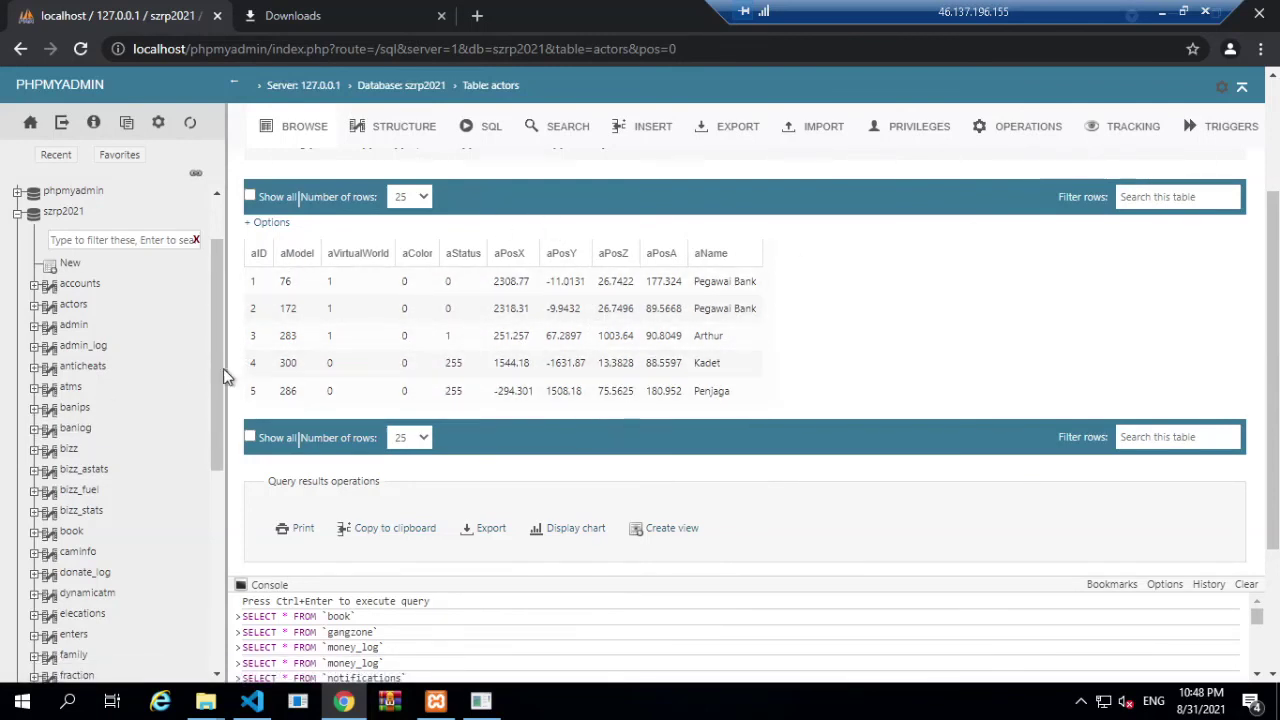
pyautogui.click(87, 592)
pyautogui.click(75, 286)
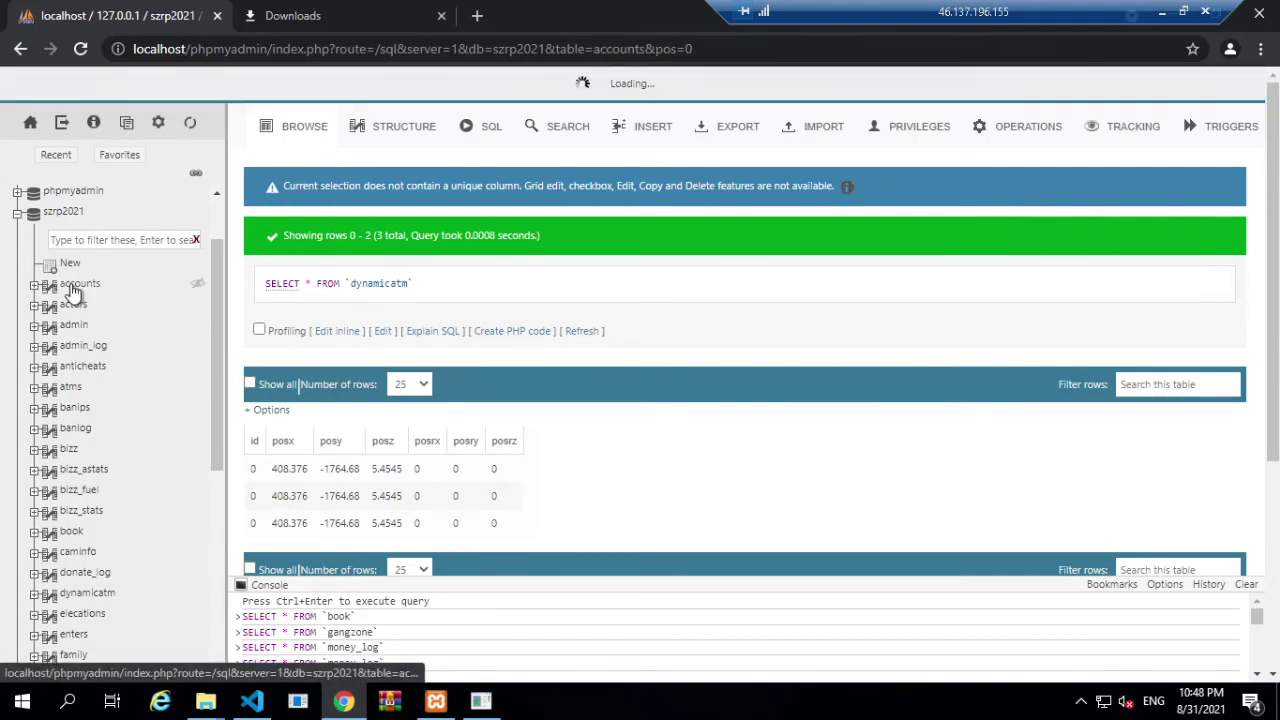